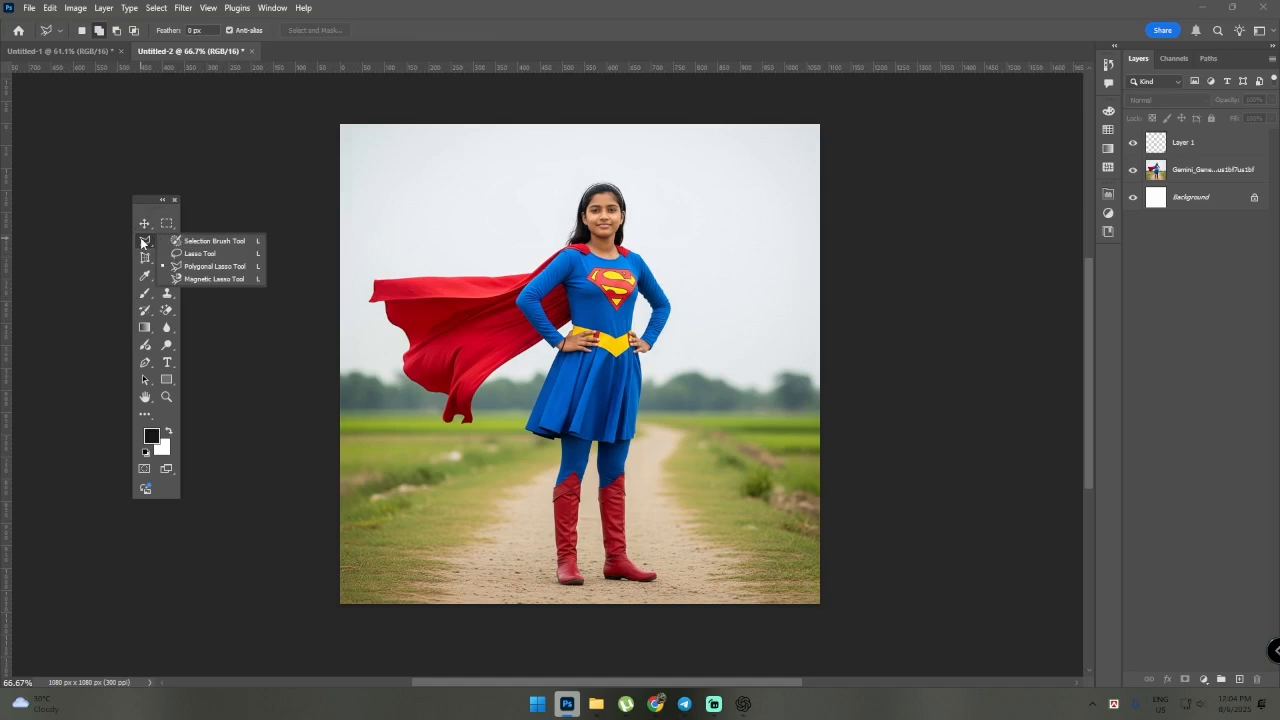
- Activate the Object Selection tool and dock the floating tool palette at the edge of the workspace
click(143, 241)
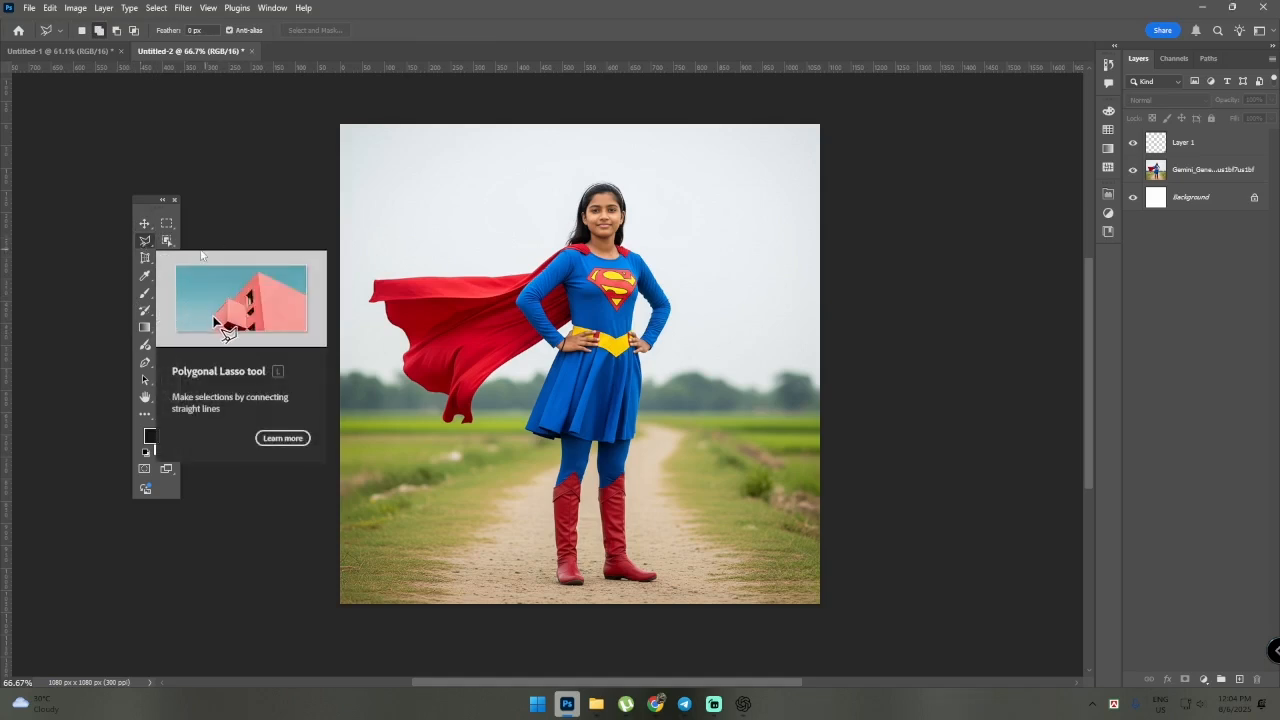
click(167, 241)
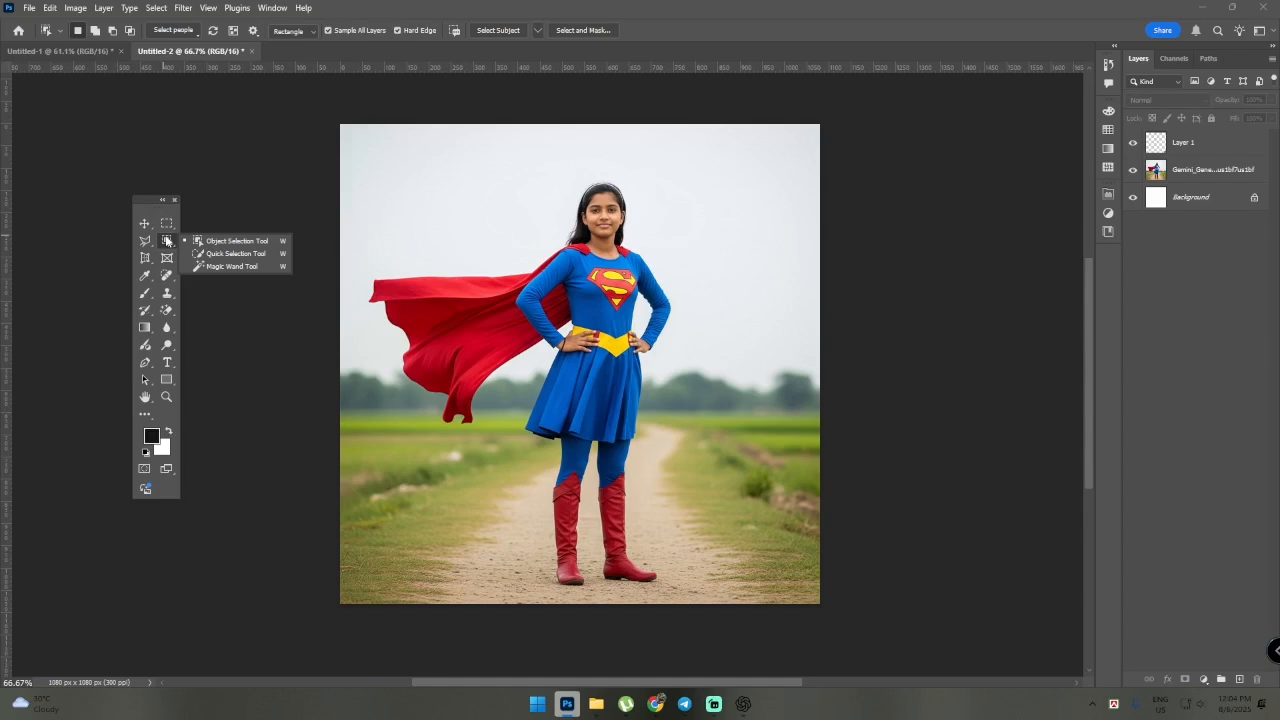
click(170, 243)
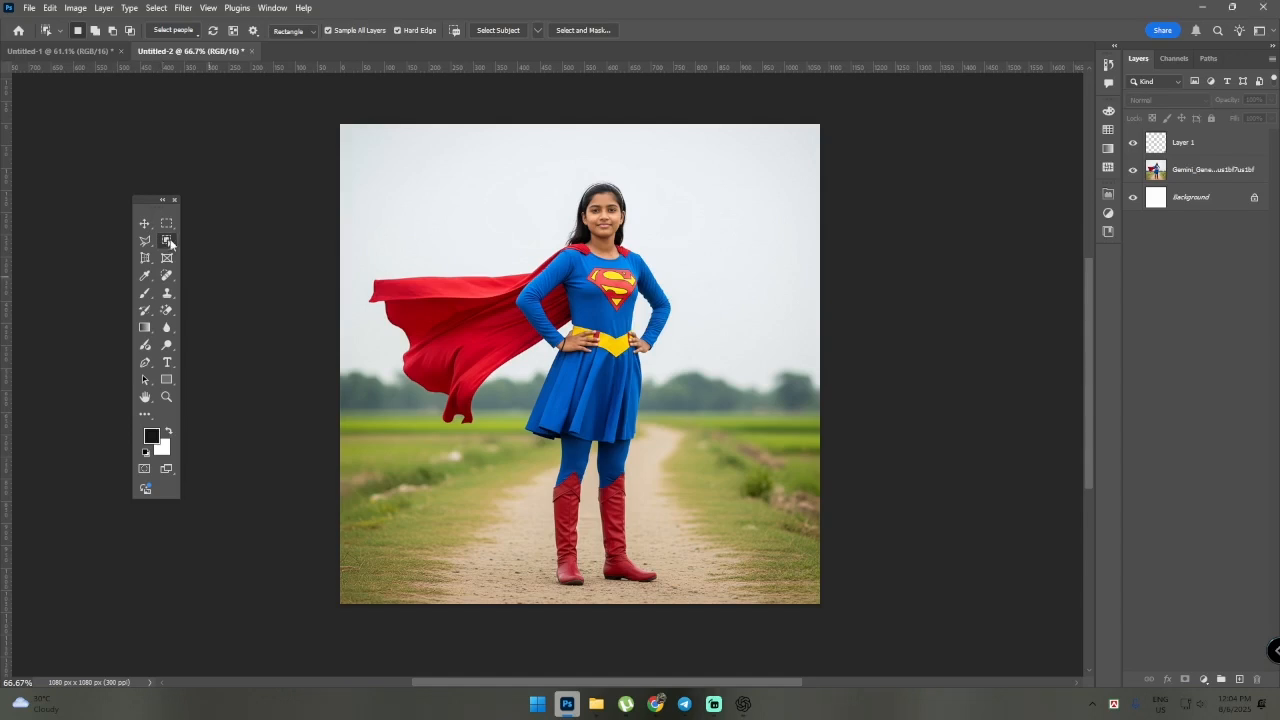
right_click(170, 243)
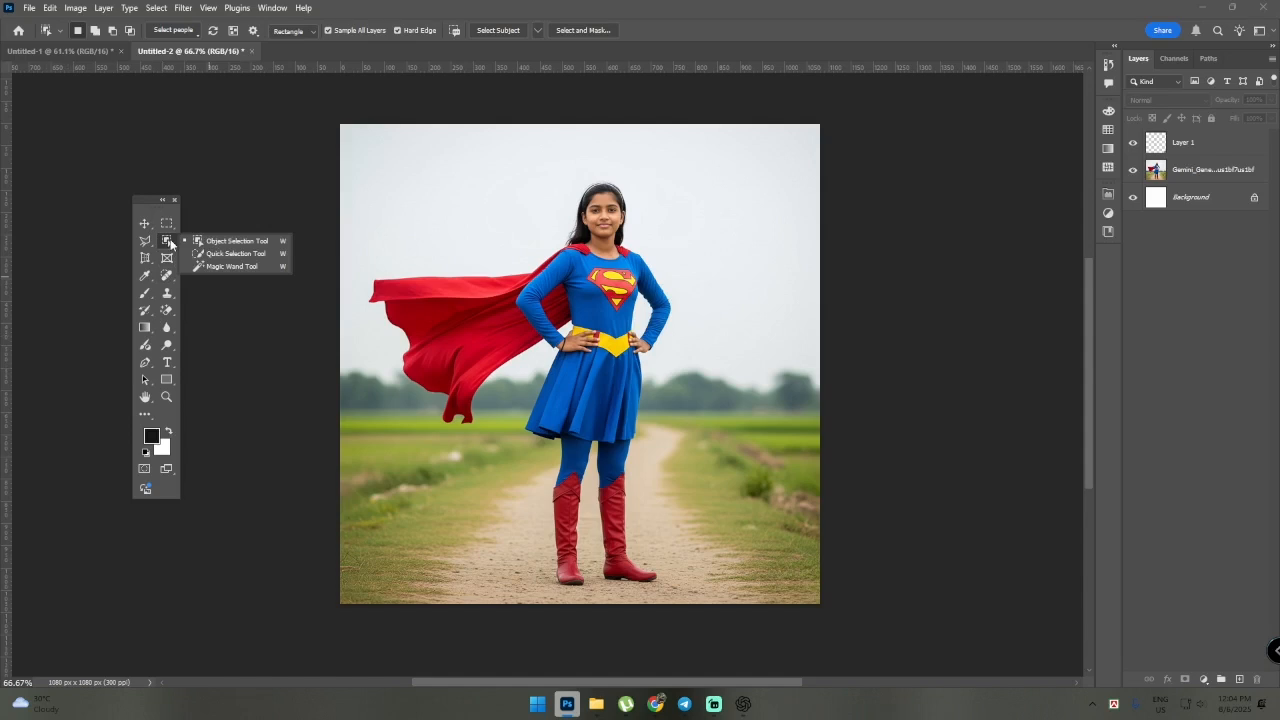
click(200, 241)
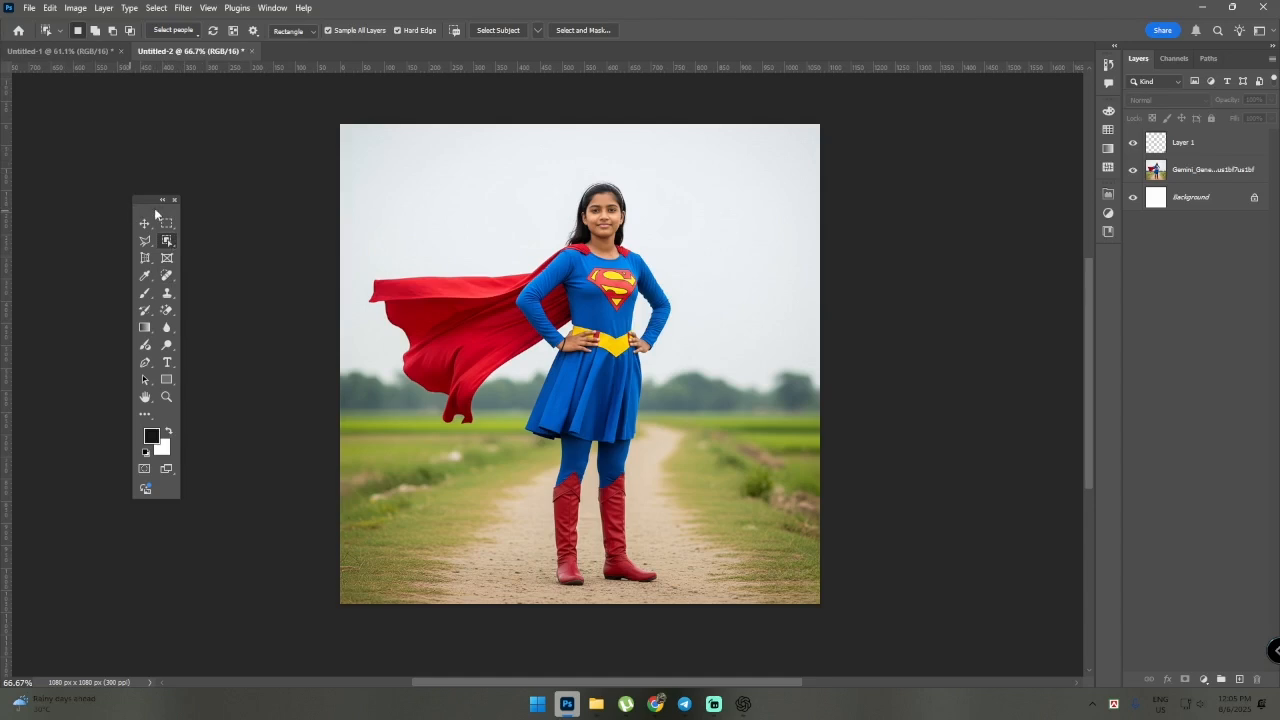
drag(157, 205, 2, 90)
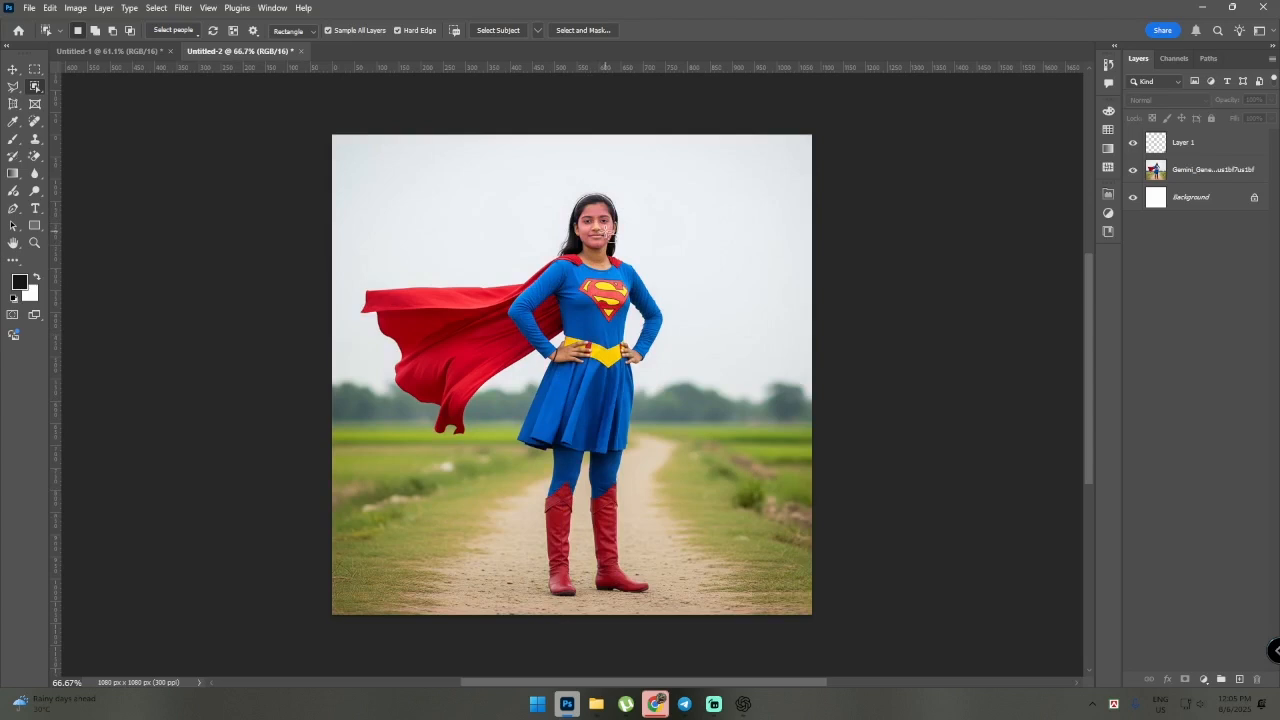
- Try selecting the girl's face as a single object, and clear that selection
scroll(606, 232, up, 5)
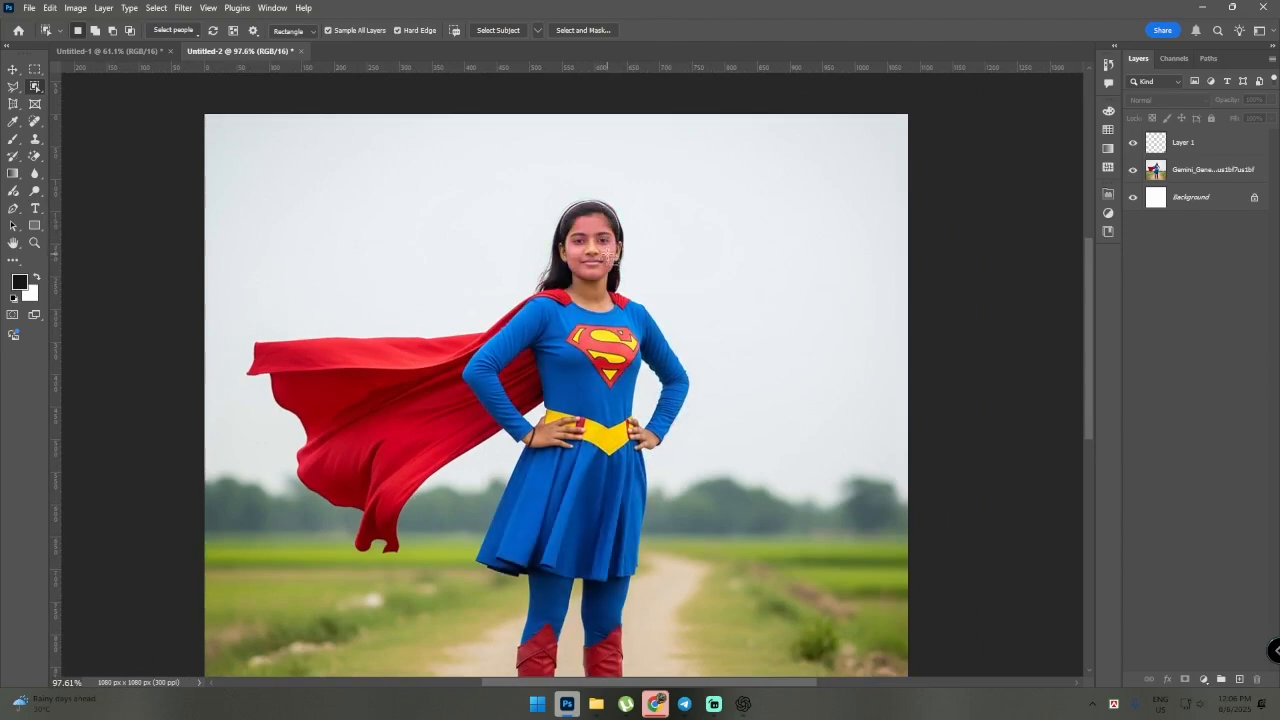
click(606, 256)
scroll(622, 218, up, 5)
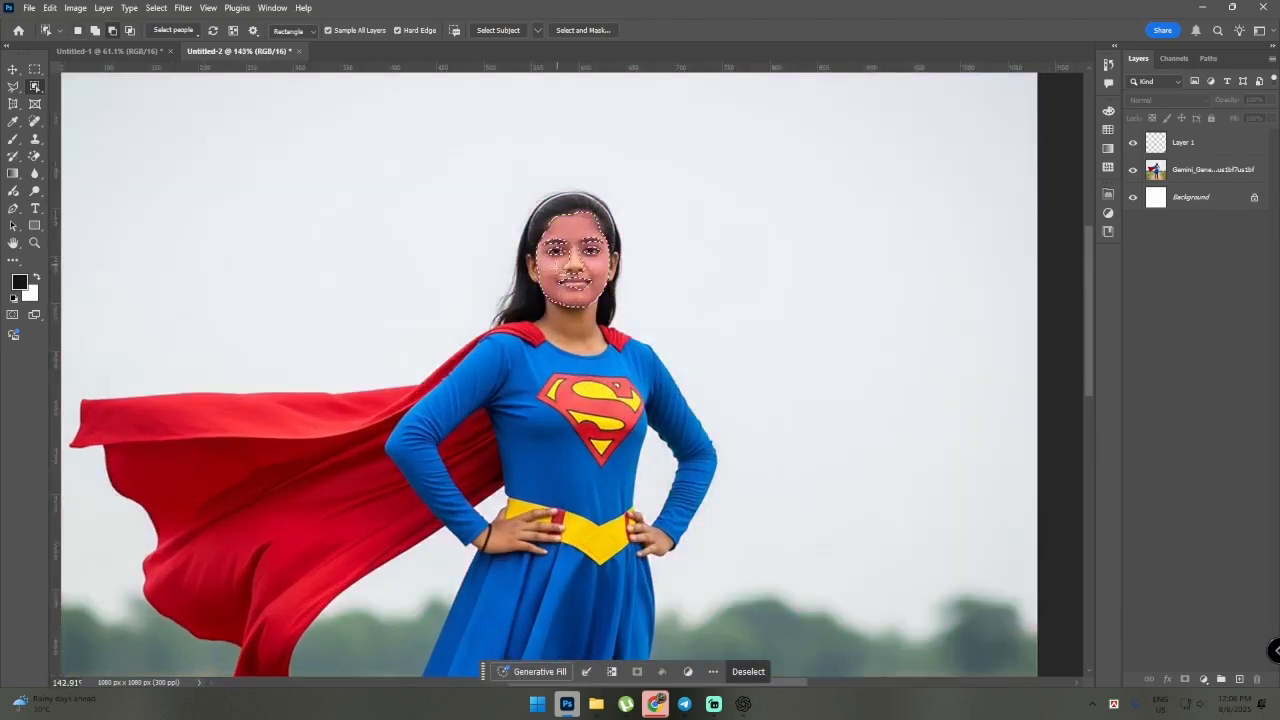
scroll(571, 351, down, 1)
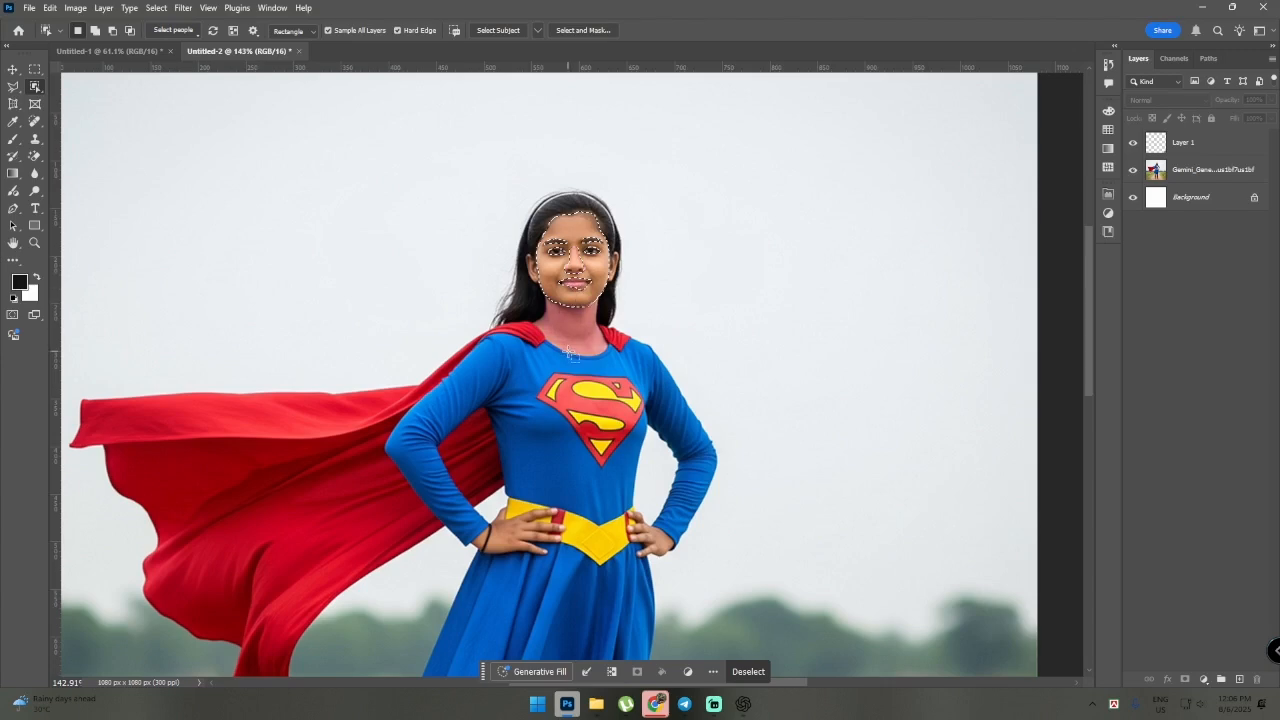
scroll(571, 351, down, 1)
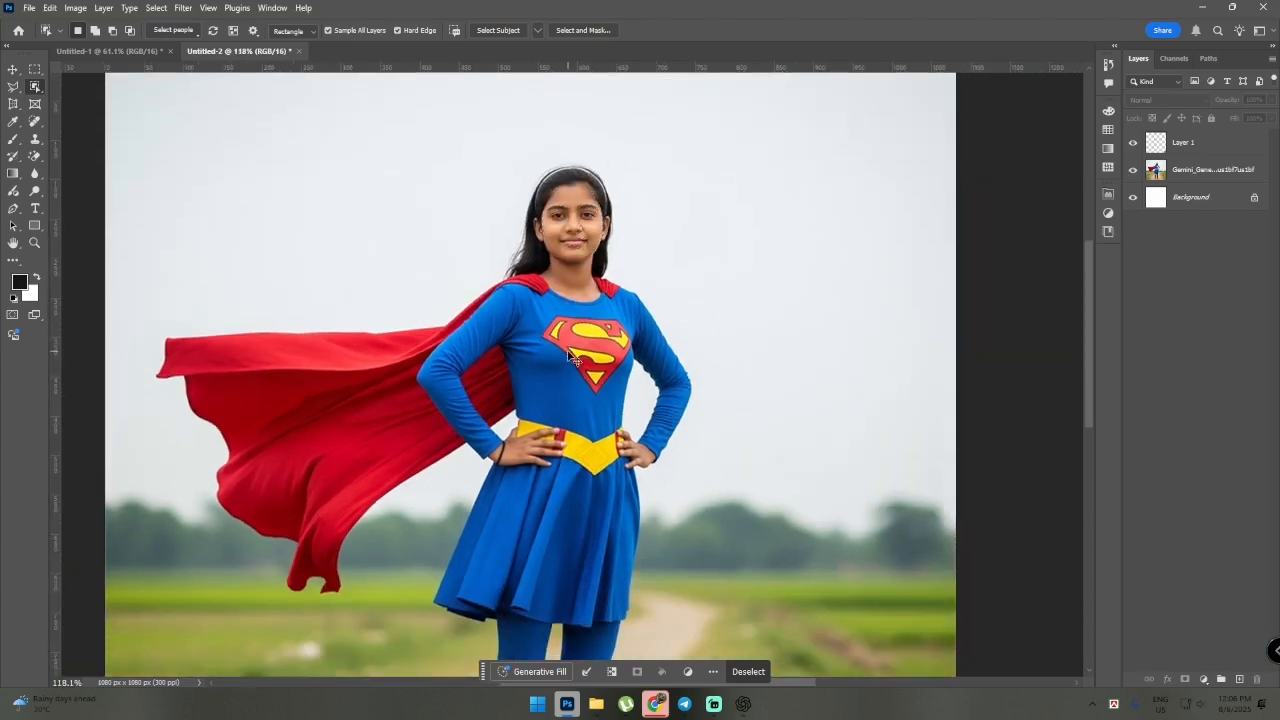
key(ctrl+d)
- Examine which parts of the girl, her costume and the cape are highlighted as separate selectable objects
scroll(572, 340, down, 4)
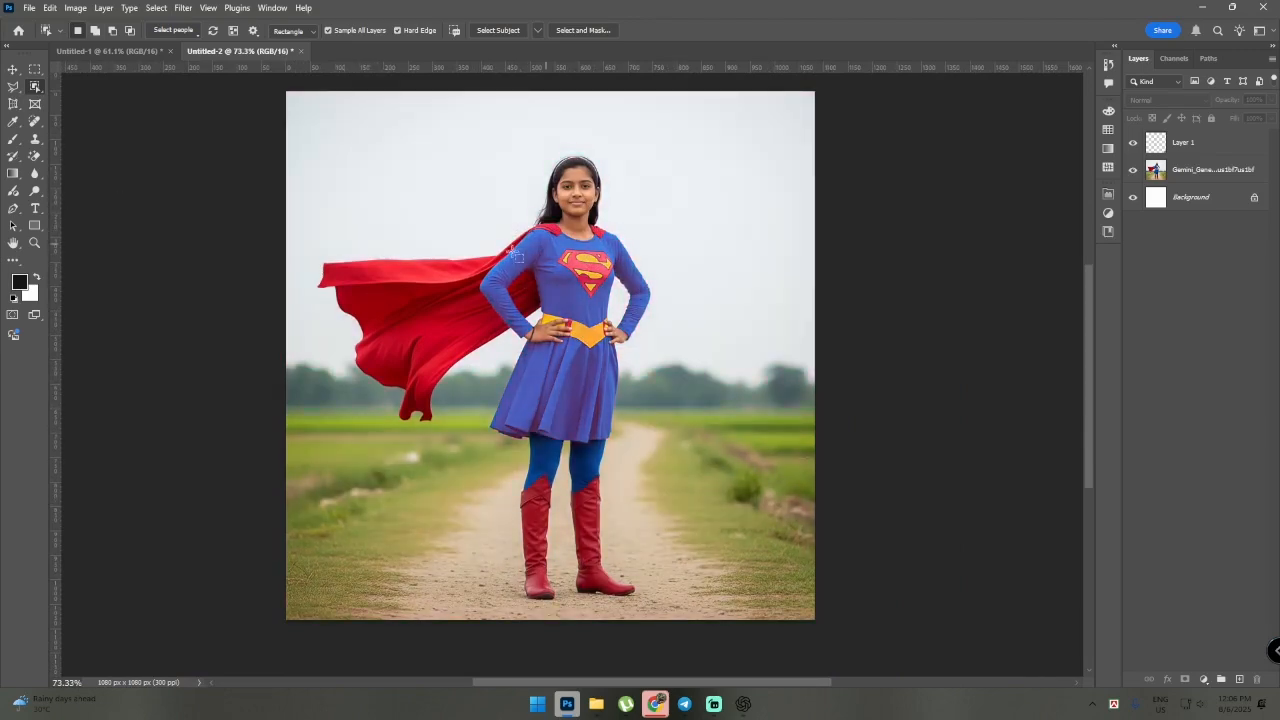
scroll(504, 223, down, 2)
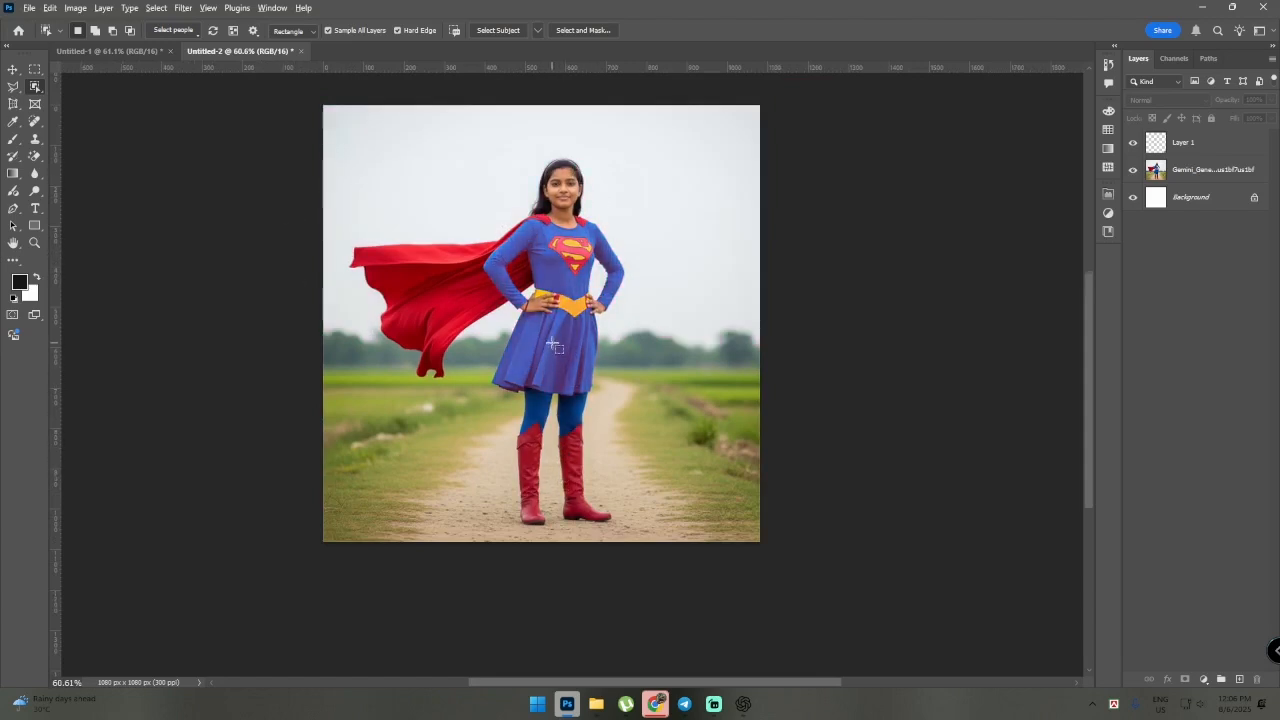
scroll(481, 191, up, 3)
scroll(478, 190, up, 2)
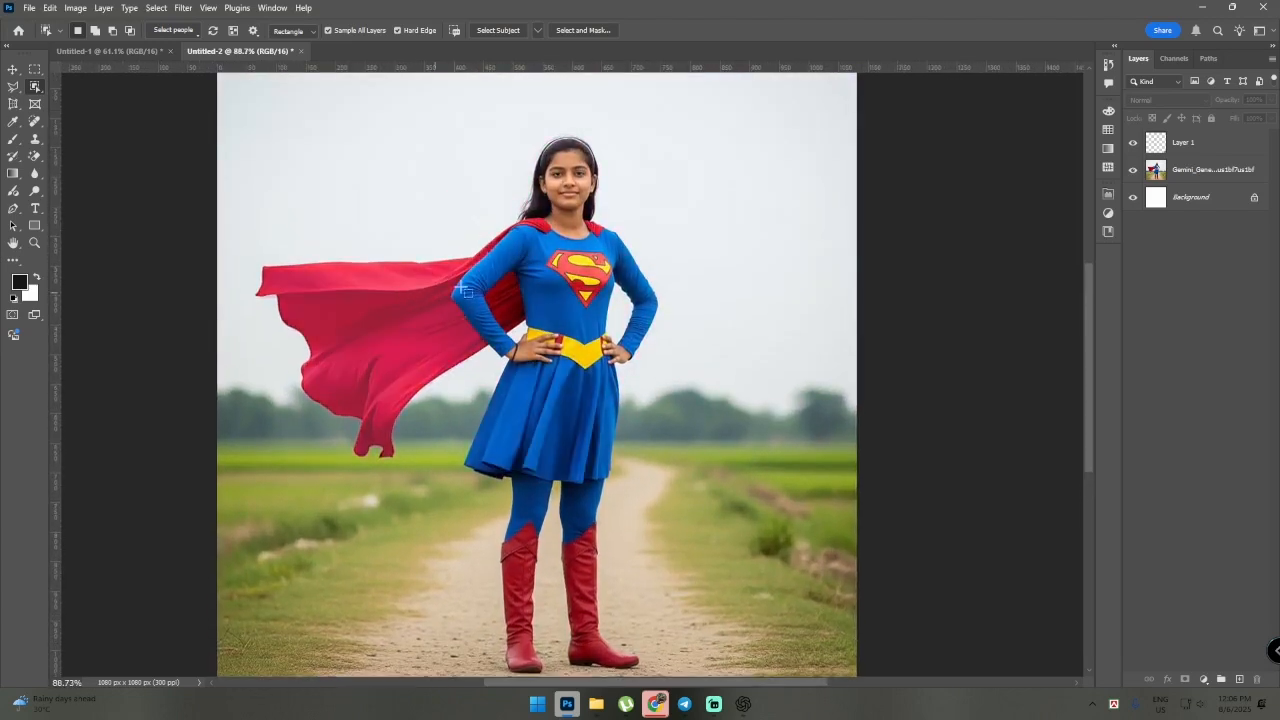
scroll(556, 222, up, 1)
scroll(554, 260, down, 2)
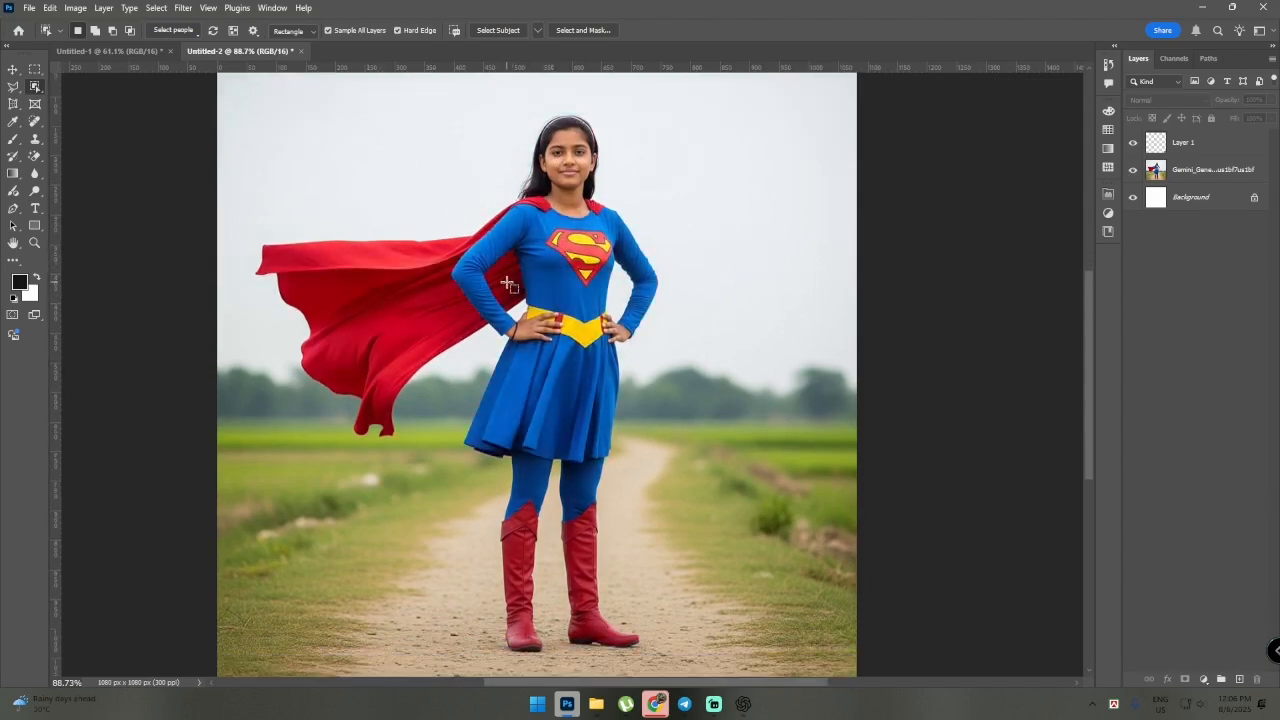
scroll(533, 278, up, 1)
scroll(533, 278, down, 2)
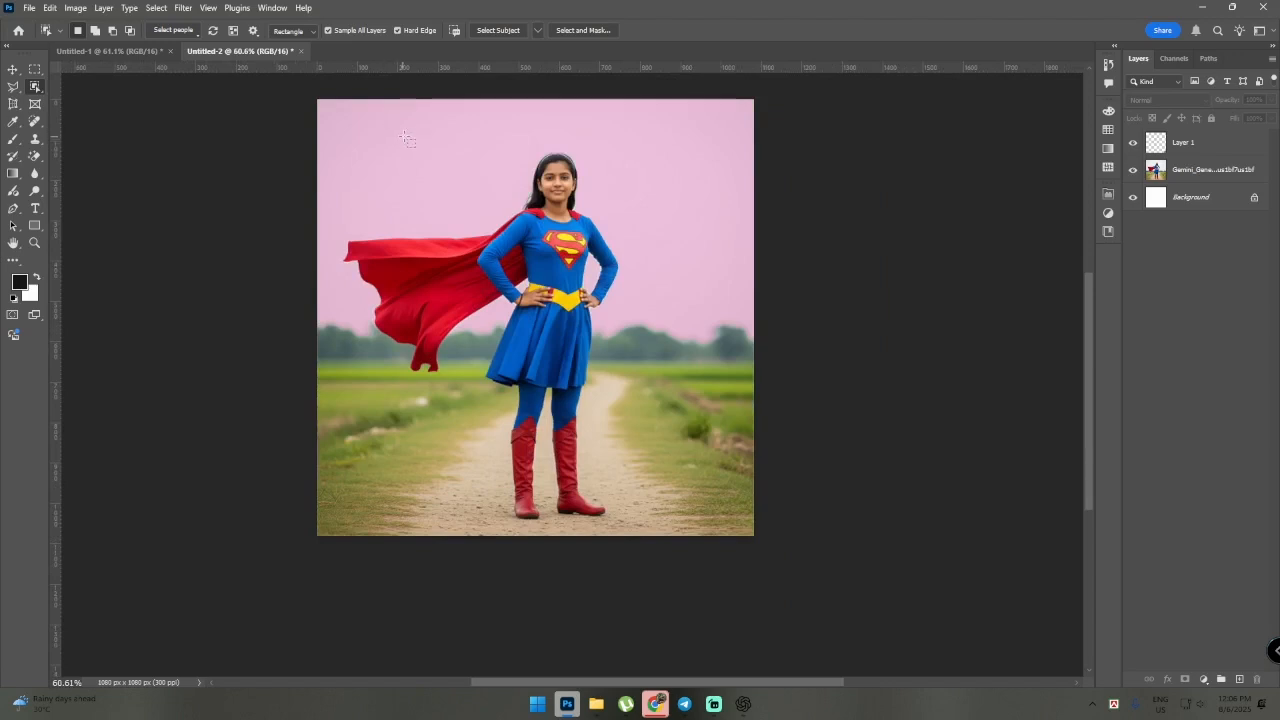
- Select the girl's figure by framing her with an object selection rectangle about 565 by 952 px
drag(403, 143, 631, 525)
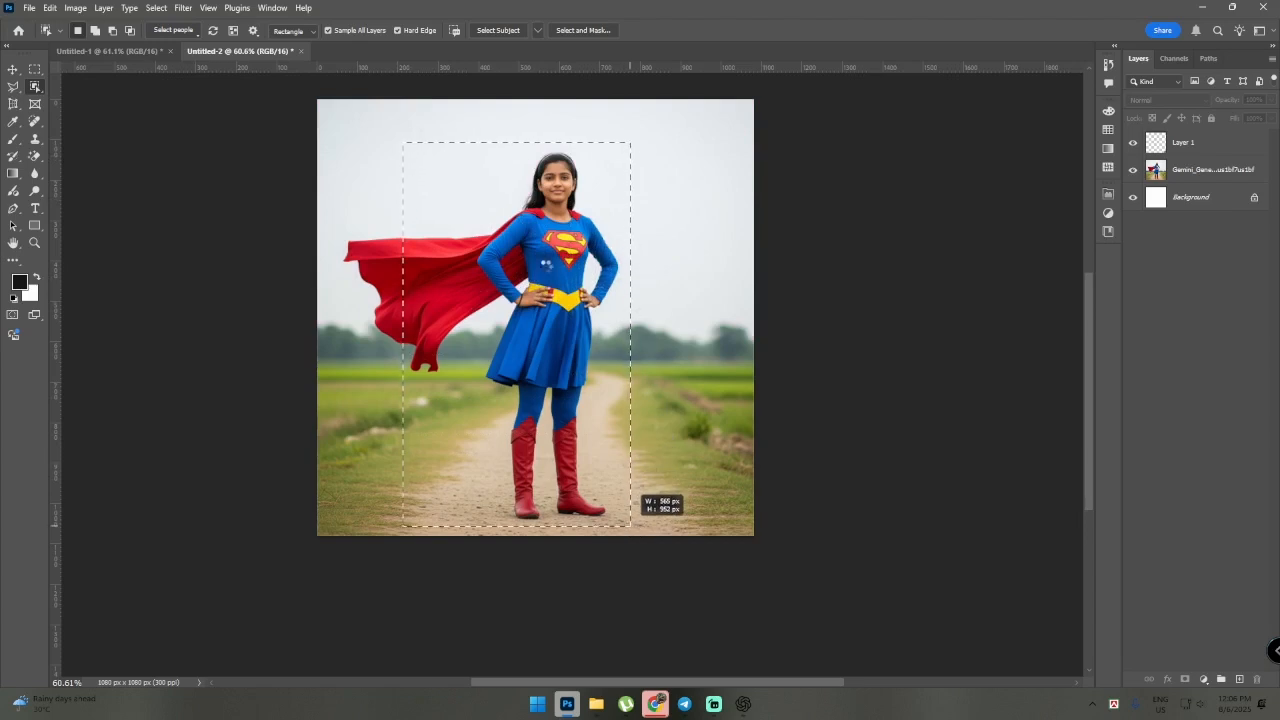
drag(630, 525, 631, 525)
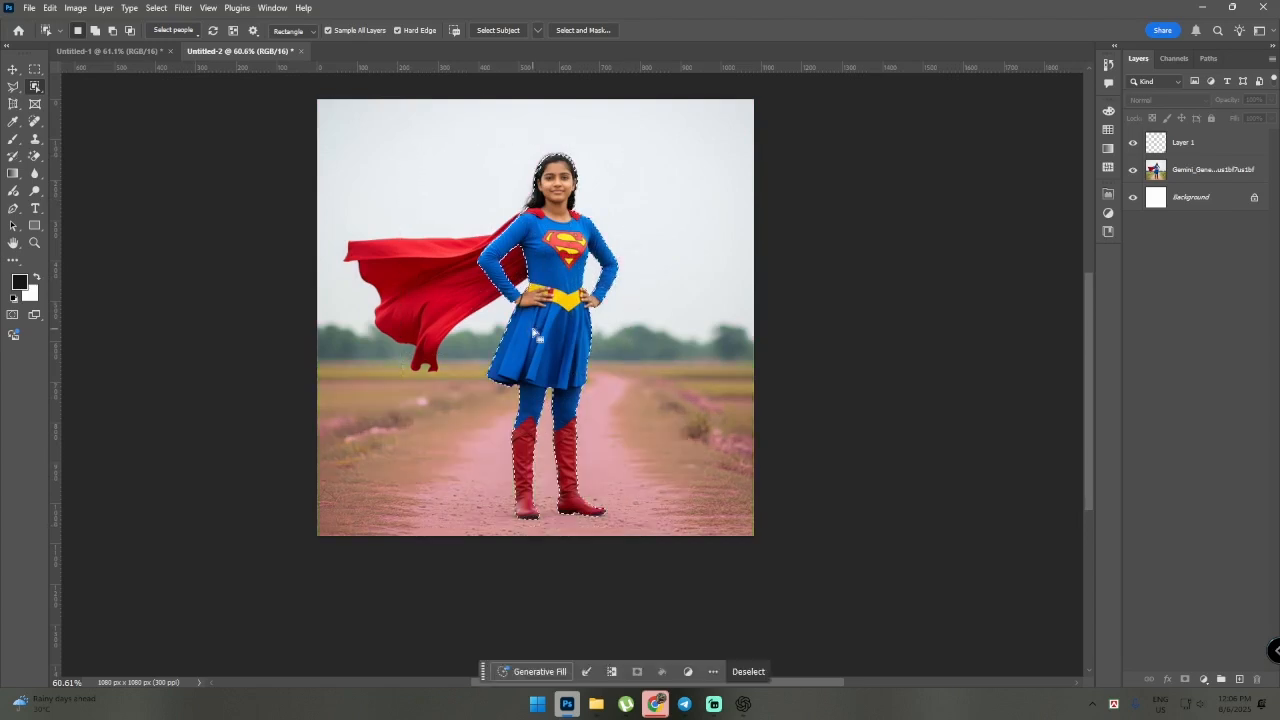
key(ctrl+plus)
scroll(415, 275, up, 3)
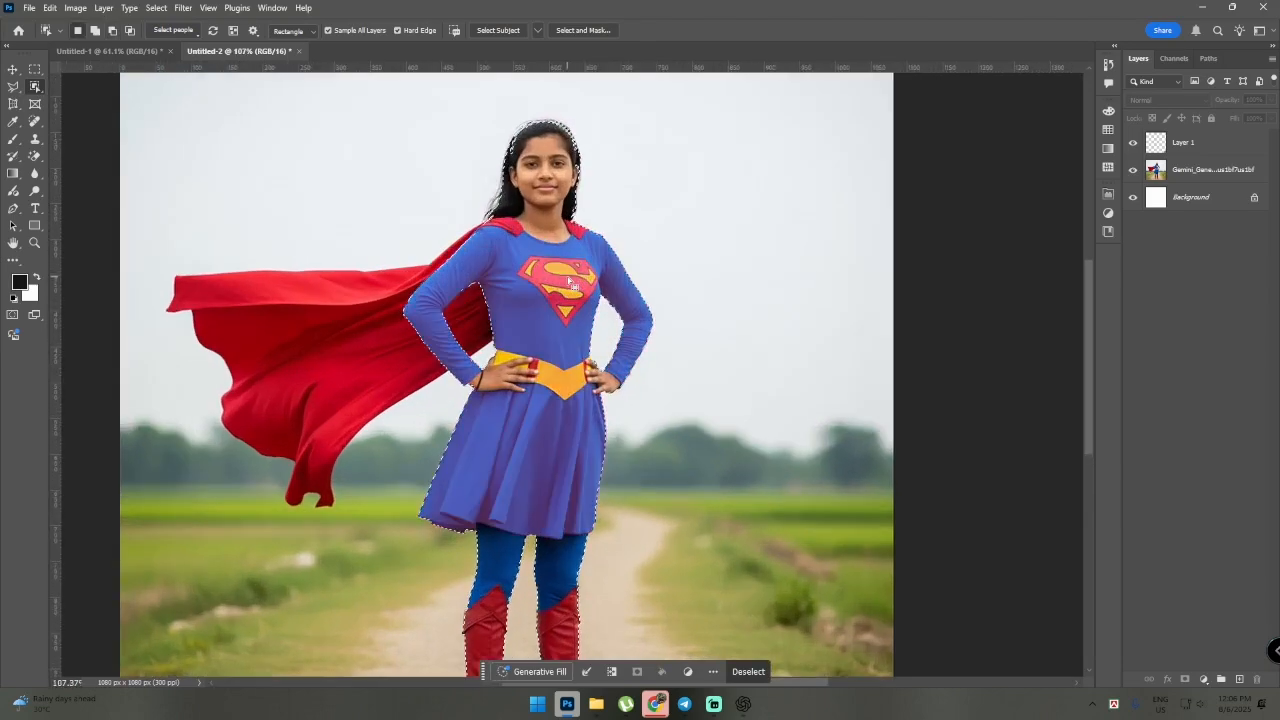
scroll(415, 275, down, 2)
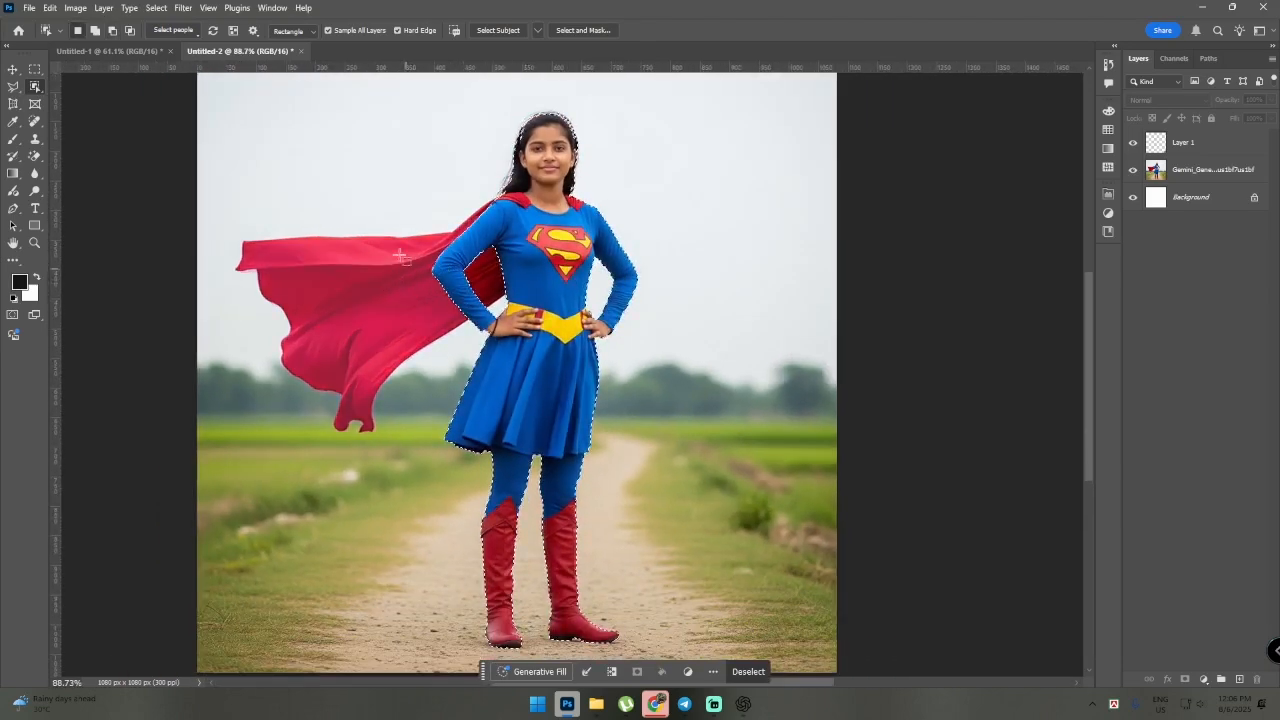
- Add the red cape to the selection with a rectangle in add mode, inspect its edges, and deselect everything
click(96, 33)
scroll(197, 249, down, 1)
drag(233, 209, 508, 405)
scroll(505, 350, down, 1)
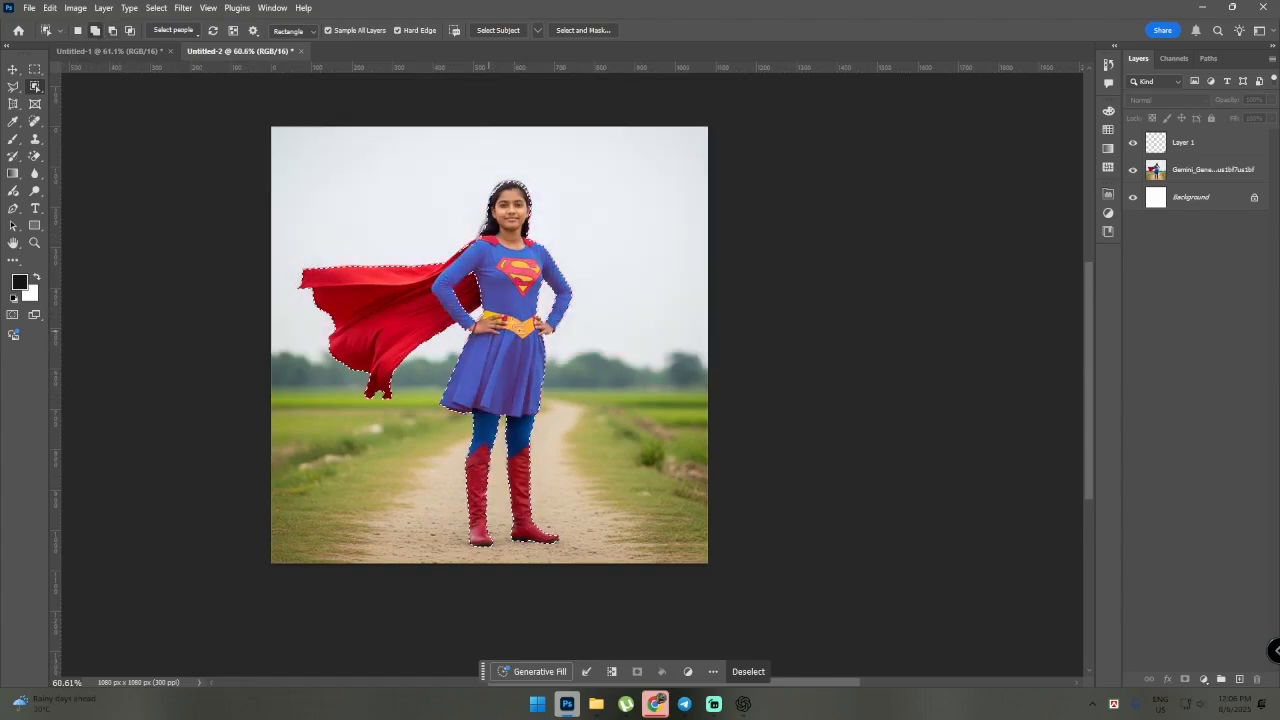
scroll(815, 292, up, 1)
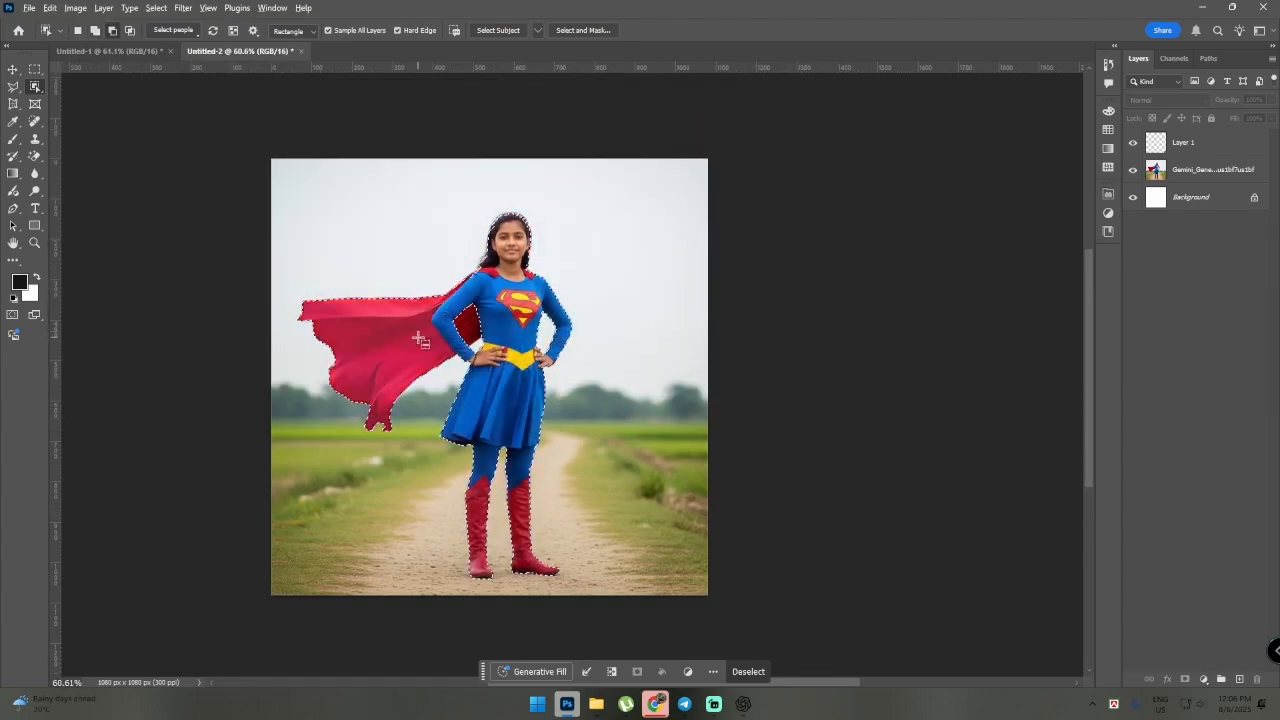
scroll(475, 305, up, 8)
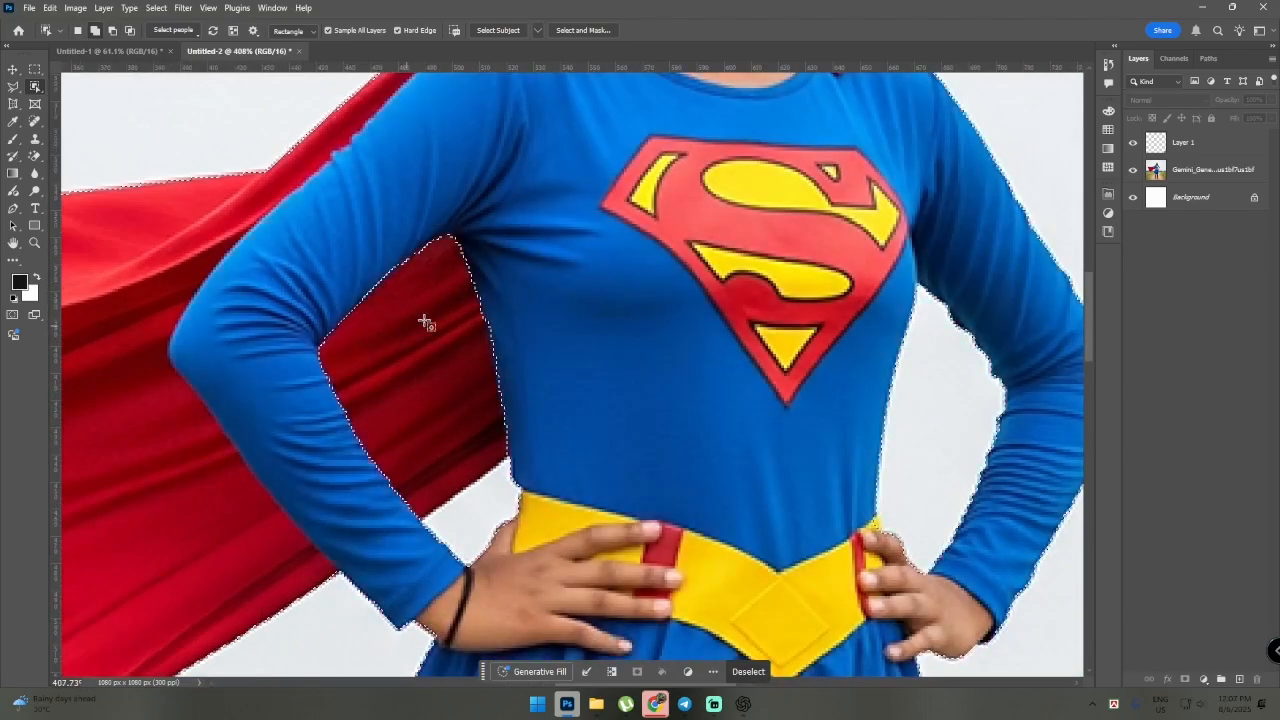
scroll(415, 360, down, 1)
scroll(405, 395, down, 4)
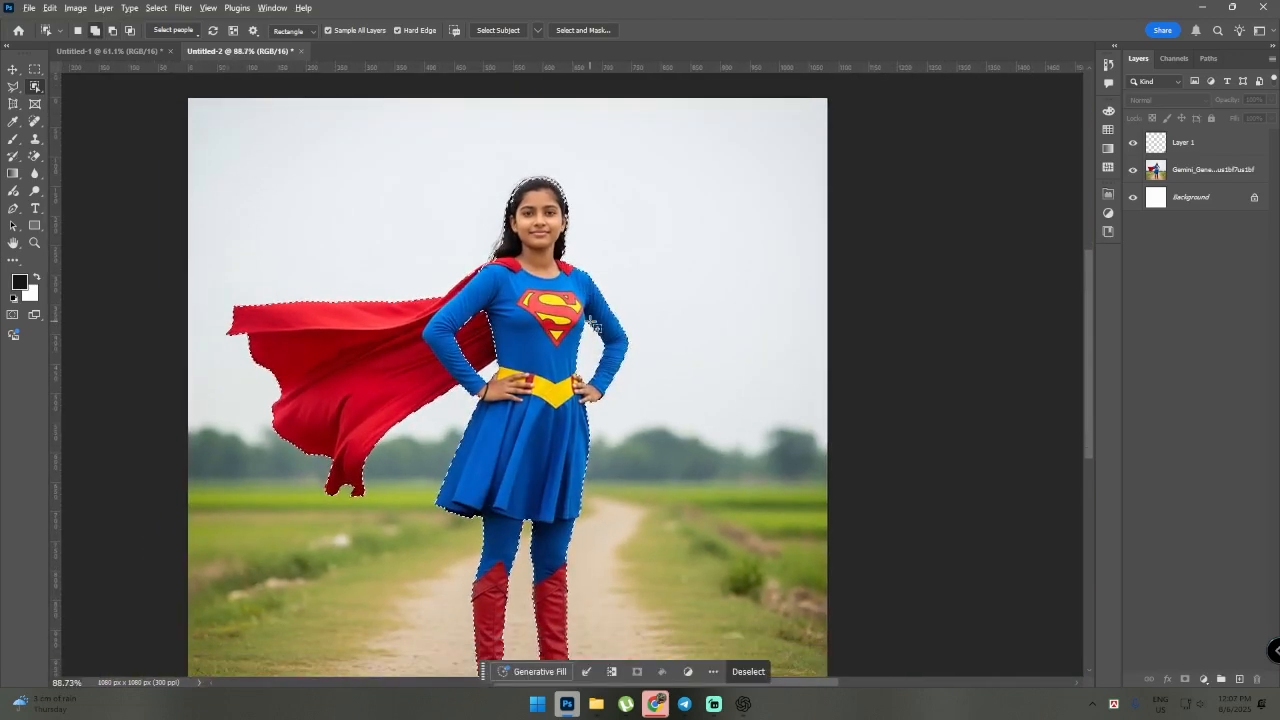
scroll(593, 325, down, 1)
key(ctrl+d)
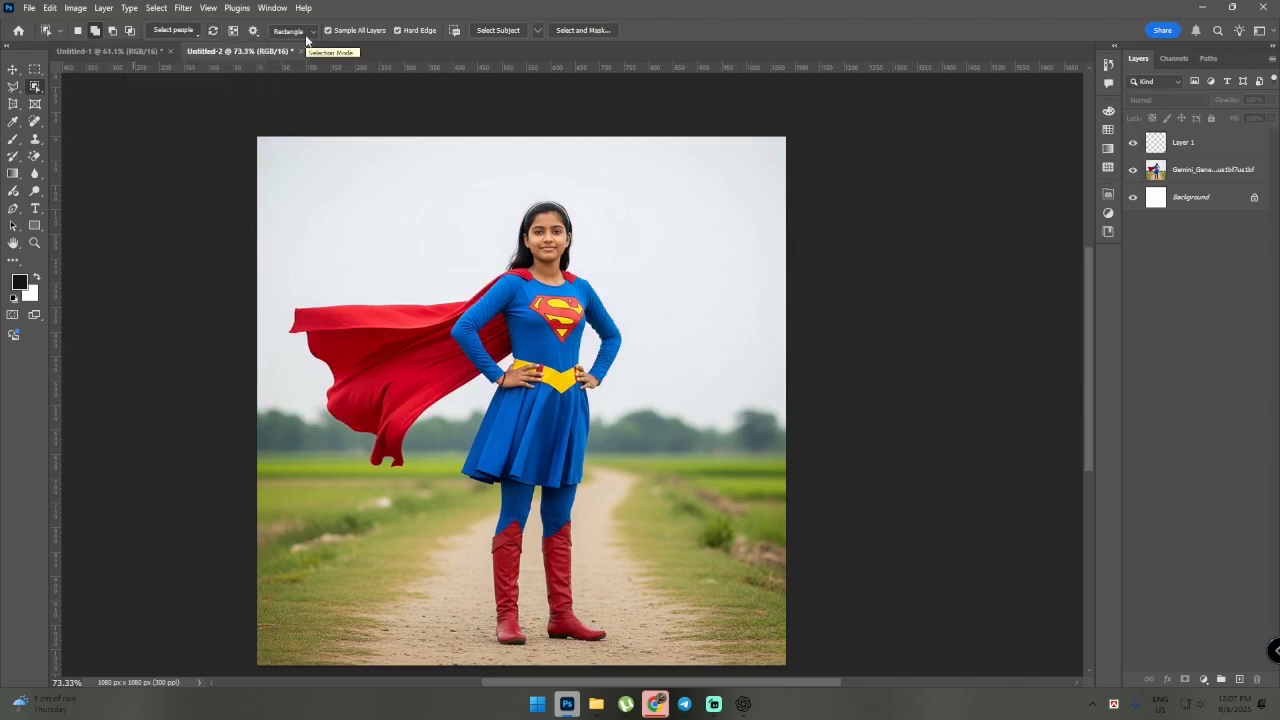
- Set the Object Selection mode to Lasso and select the girl with her cape by outlining them loosely
click(314, 31)
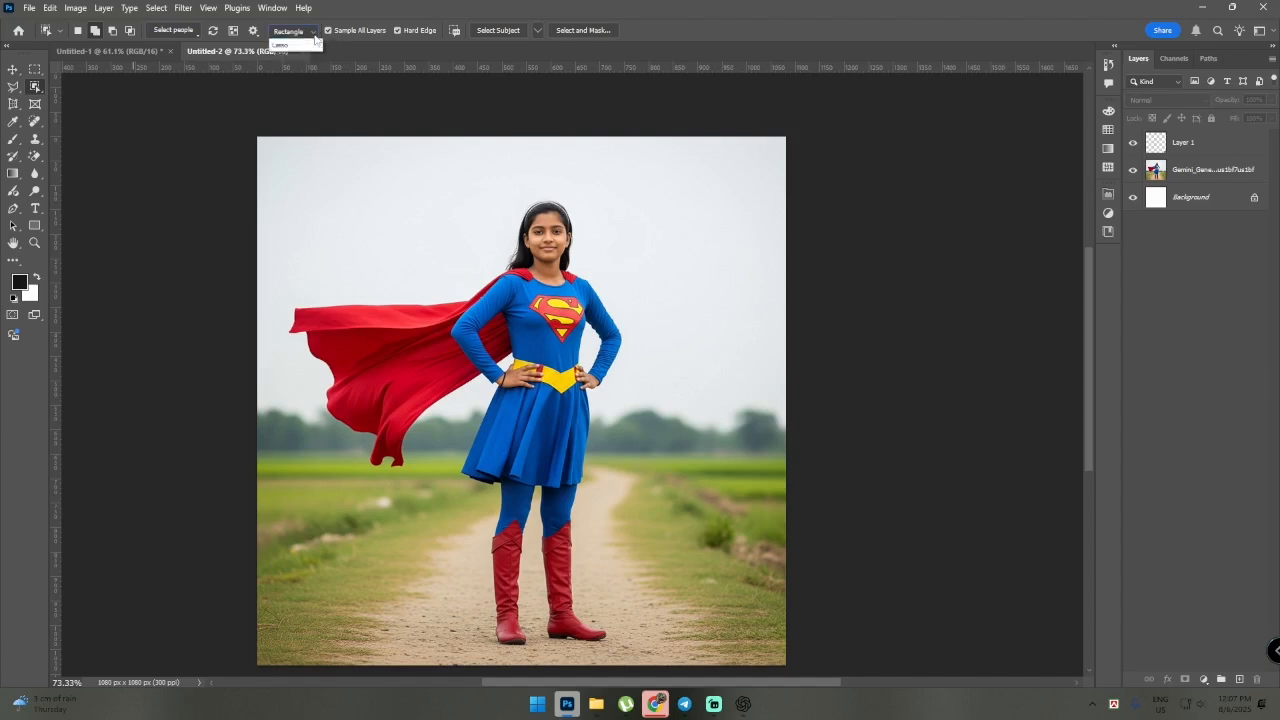
click(309, 52)
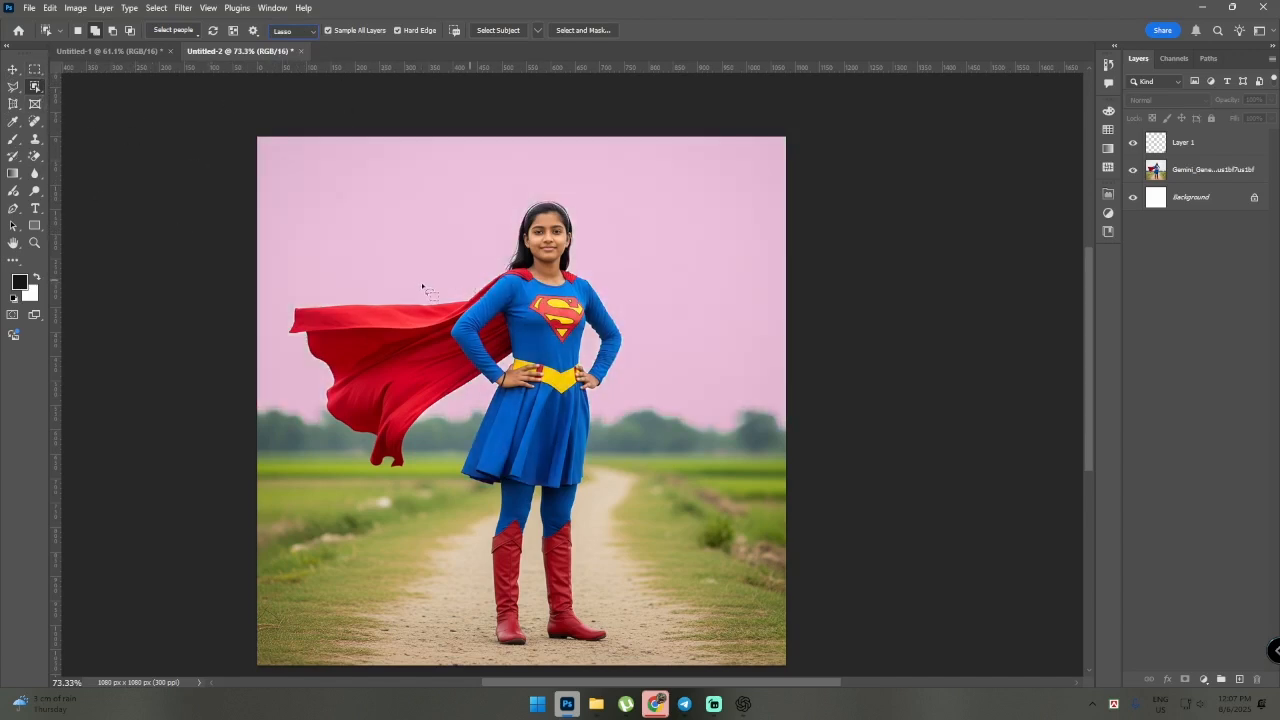
mouse_move(422, 286)
mouse_down()
mouse_move(481, 257)
mouse_move(502, 213)
mouse_move(562, 190)
mouse_up()
drag(614, 275, 648, 352)
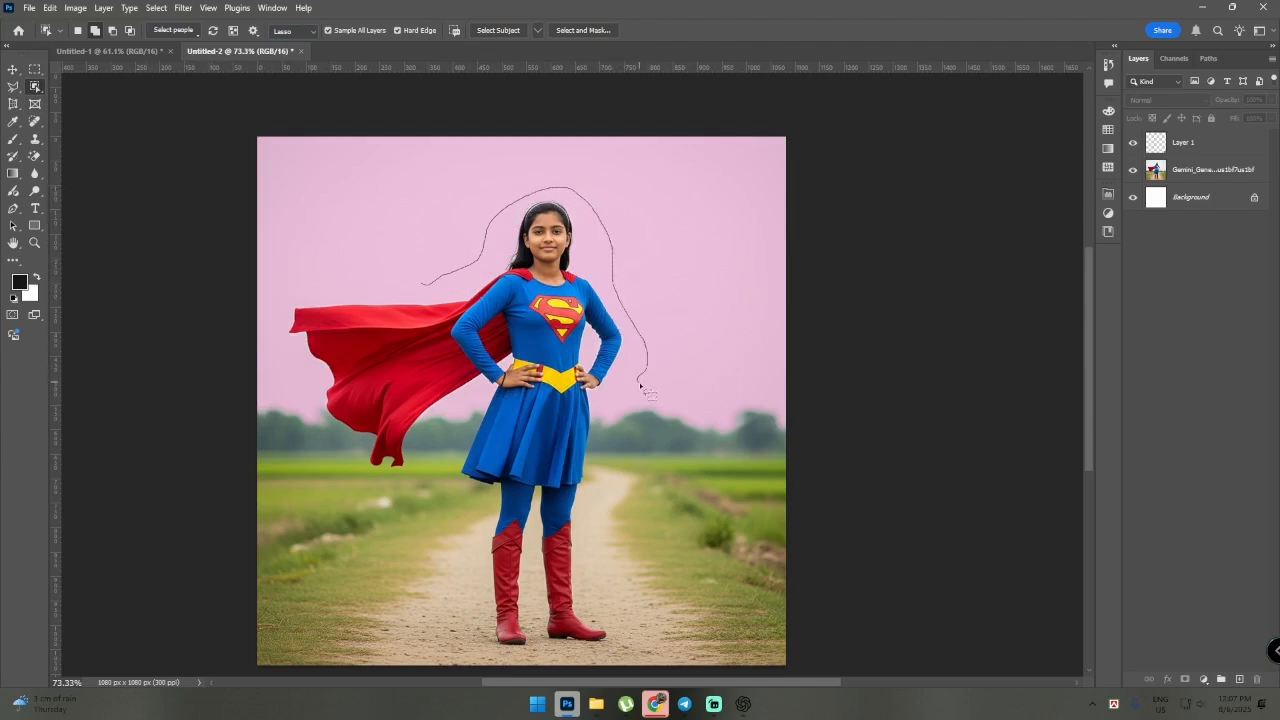
drag(618, 410, 590, 557)
mouse_move(617, 621)
mouse_down()
mouse_move(639, 707)
mouse_move(619, 664)
mouse_move(599, 657)
mouse_move(480, 669)
mouse_move(442, 429)
mouse_move(421, 474)
mouse_move(354, 489)
mouse_move(316, 444)
mouse_move(269, 344)
mouse_move(272, 302)
mouse_move(428, 287)
mouse_up()
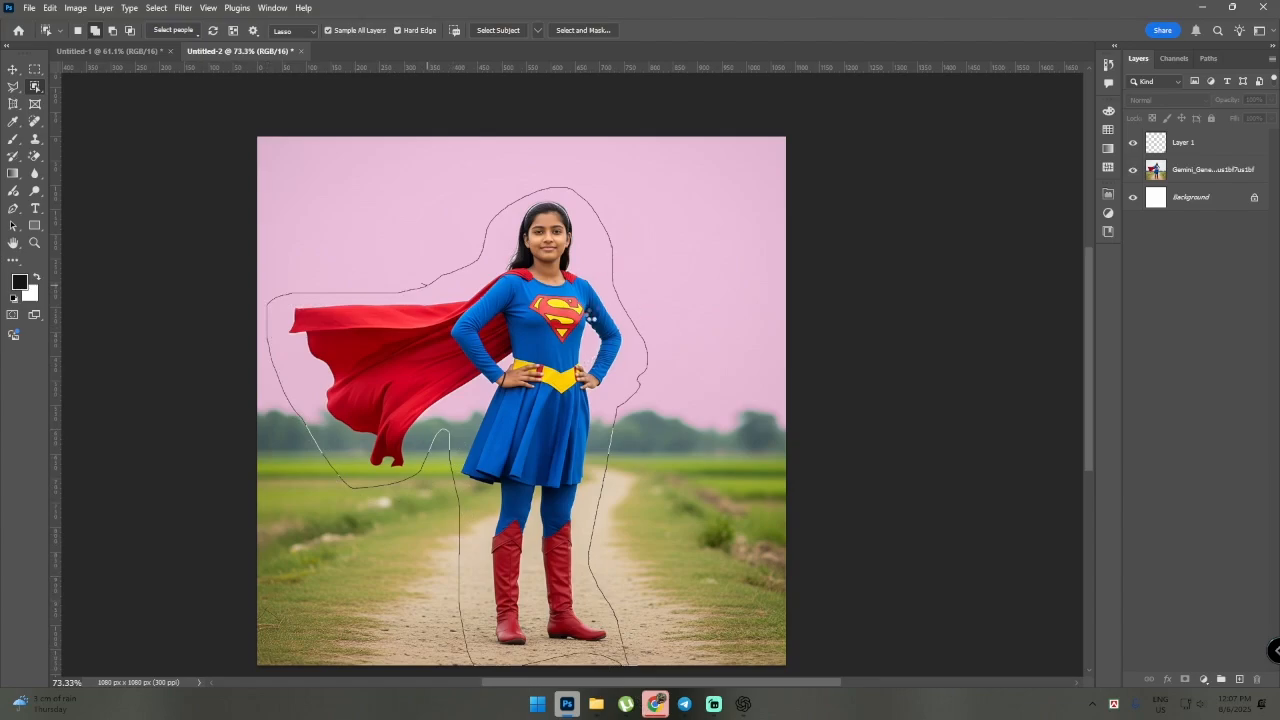
- Examine the selection edges around the arm, waist, cape and hair at close range
scroll(683, 422, up, 8)
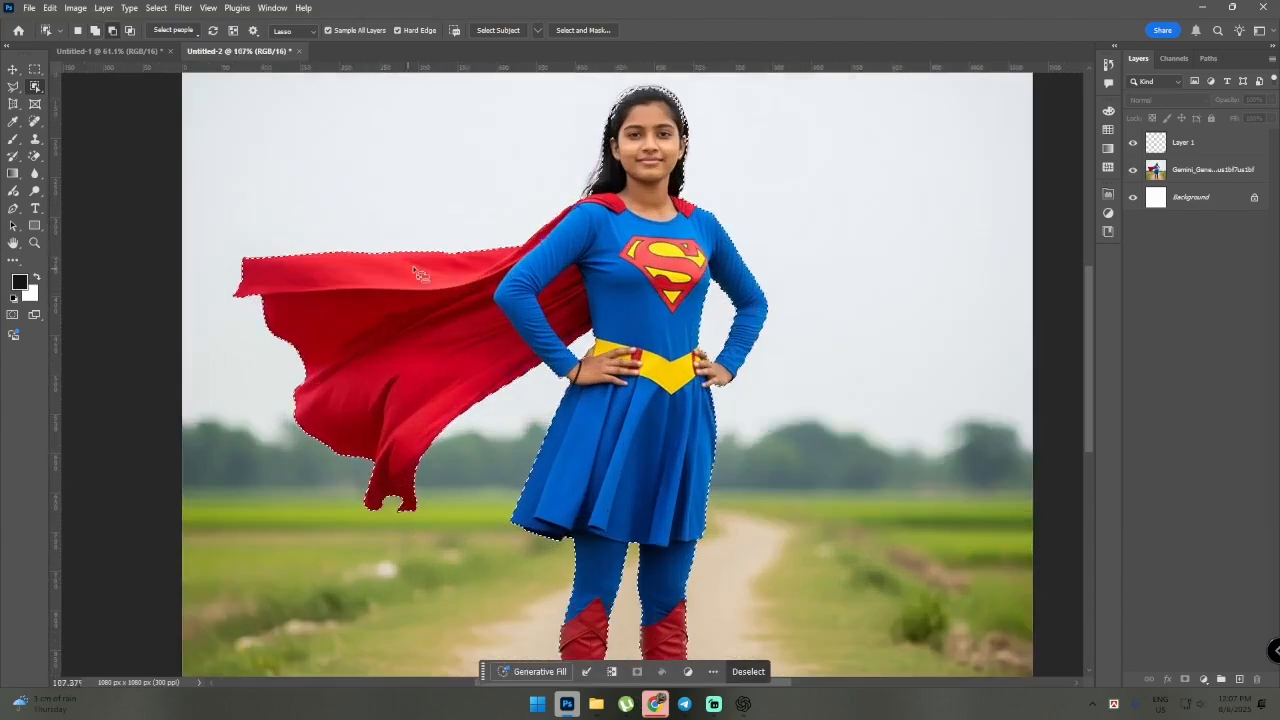
scroll(683, 422, down, 6)
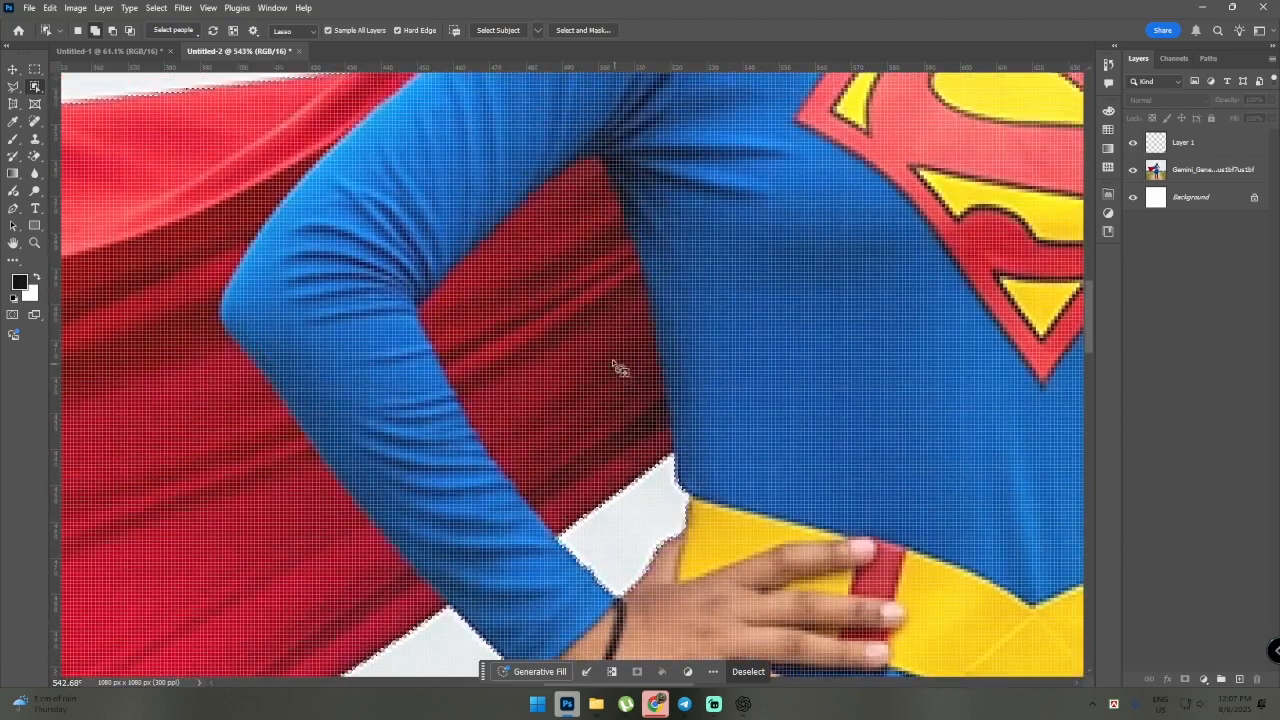
scroll(609, 359, down, 2)
scroll(612, 300, up, 4)
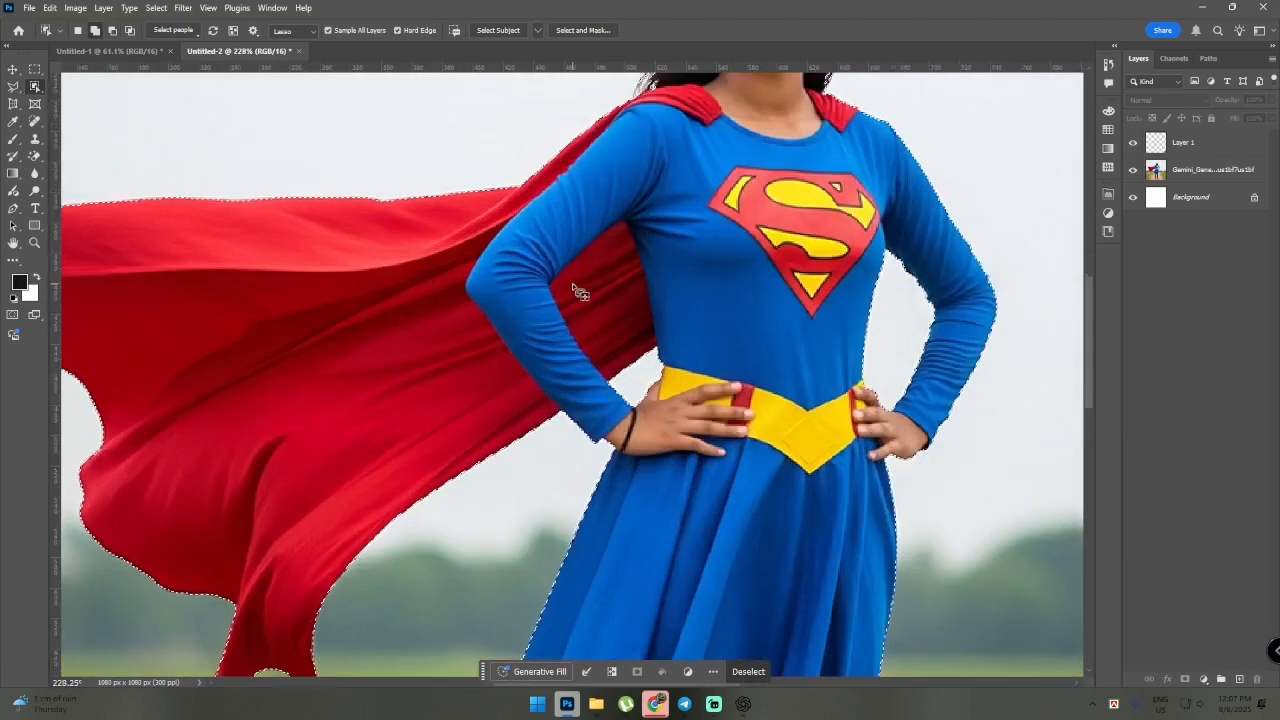
scroll(619, 289, down, 8)
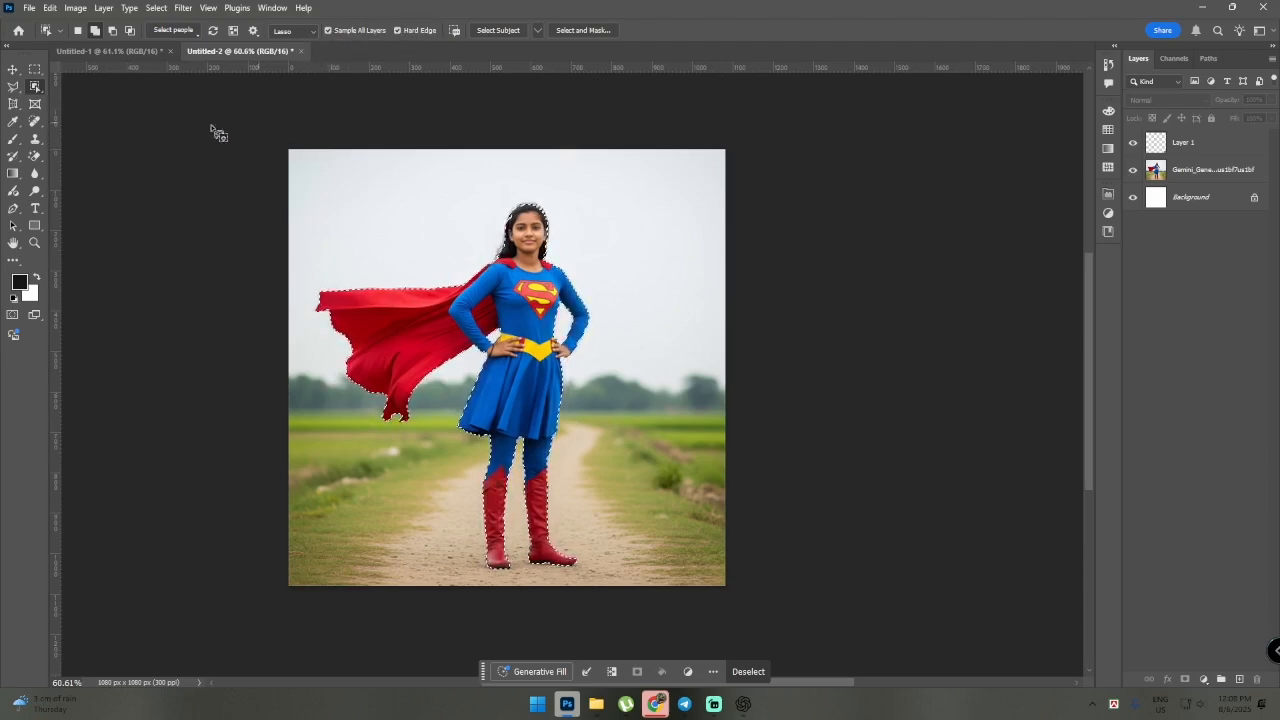
scroll(492, 415, up, 5)
scroll(508, 265, down, 5)
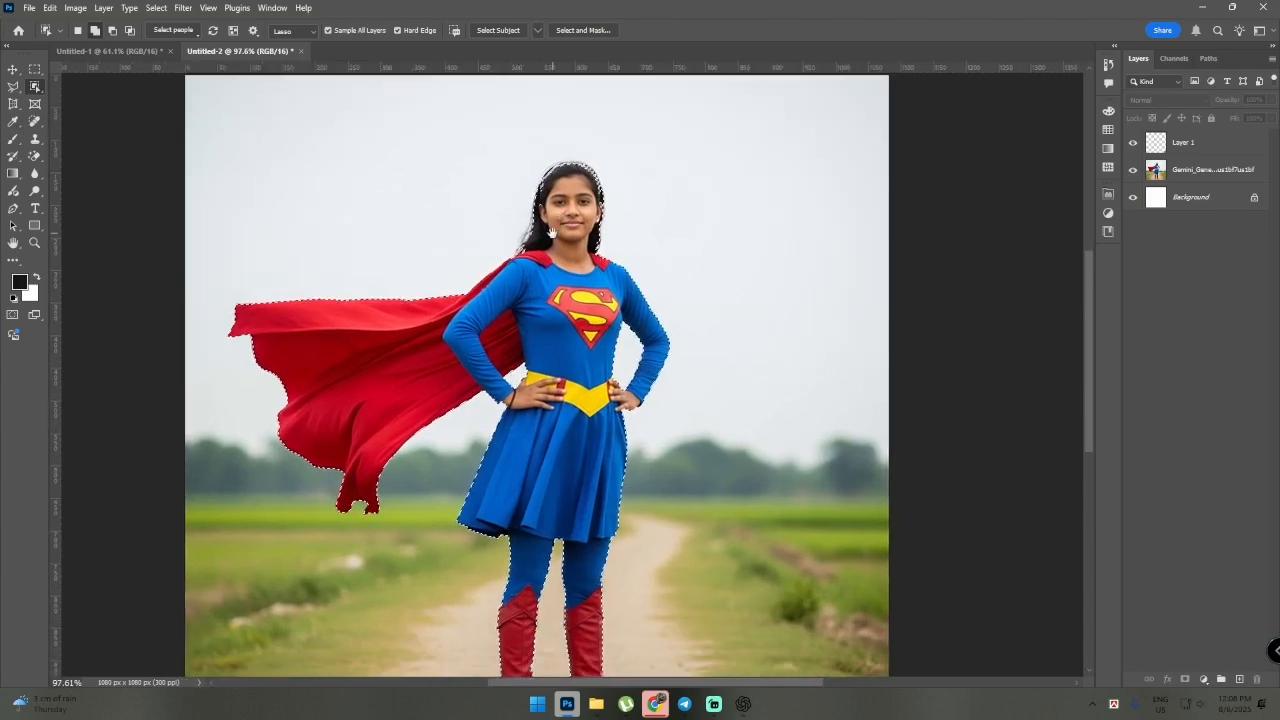
scroll(471, 350, up, 3)
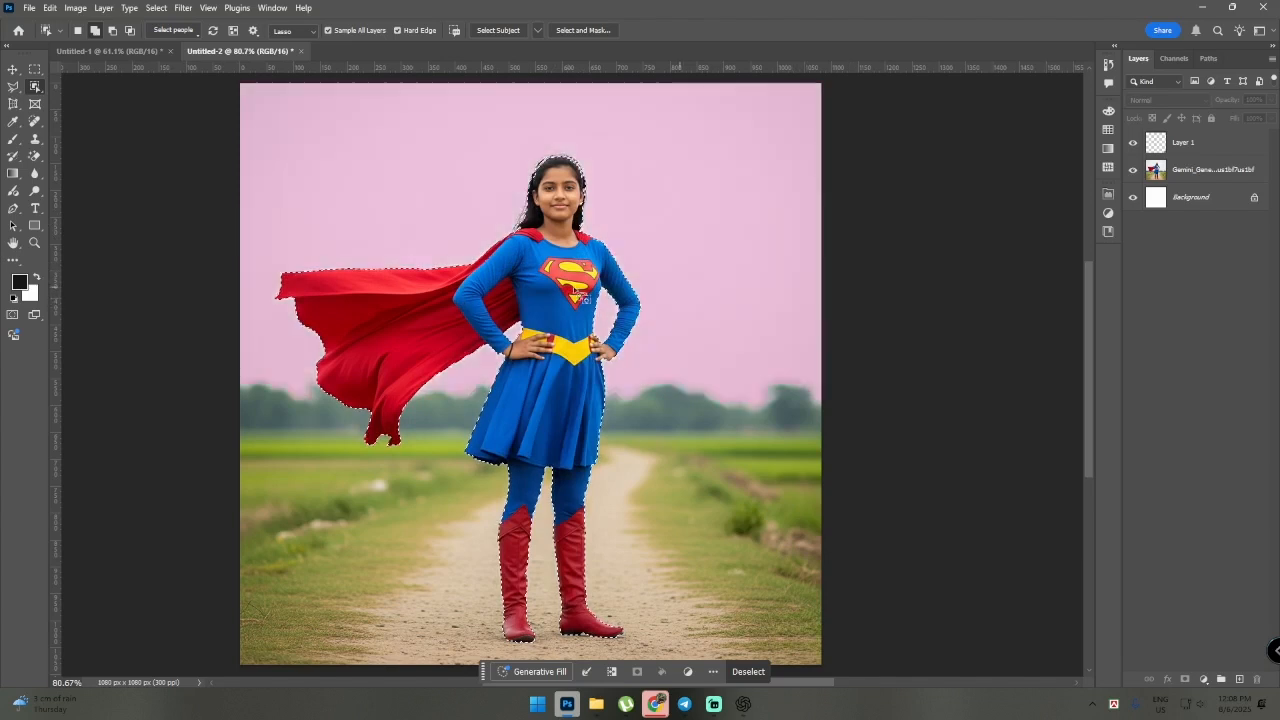
- Copy the selected girl from the photo layer to a new layer and hide the photo layer to view the cutout
click(1240, 172)
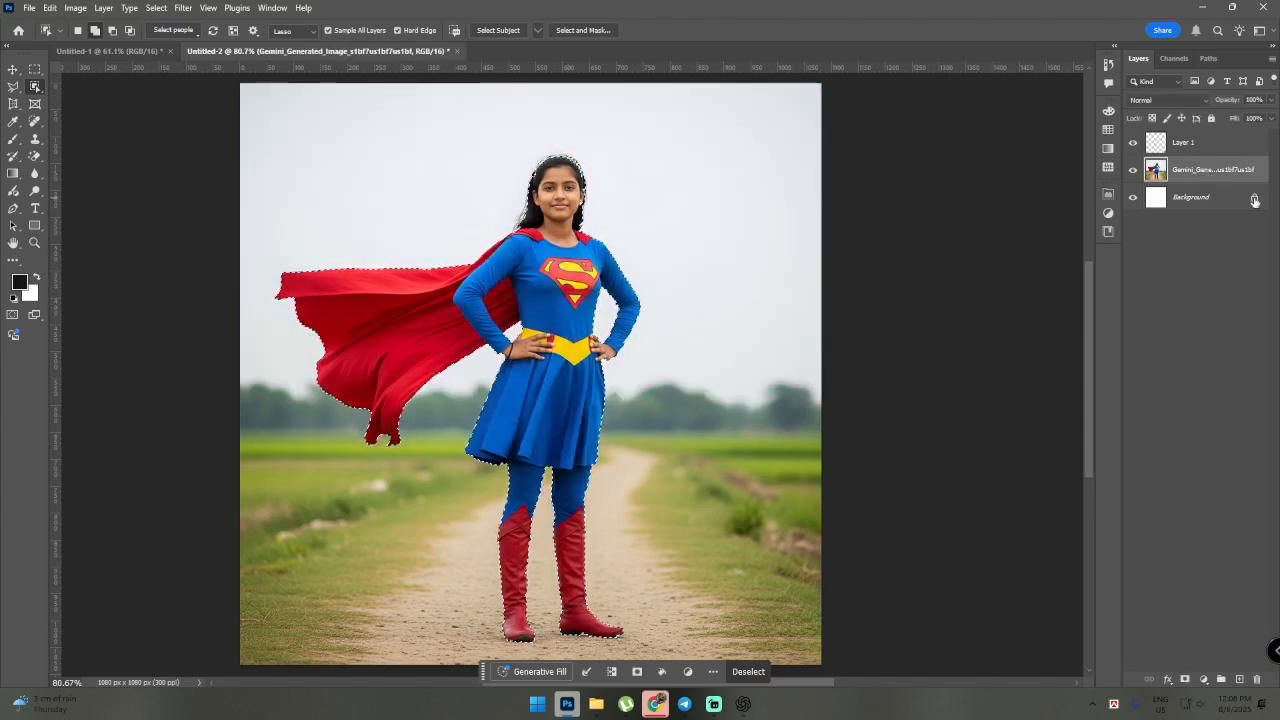
key(ctrl+j)
click(1132, 198)
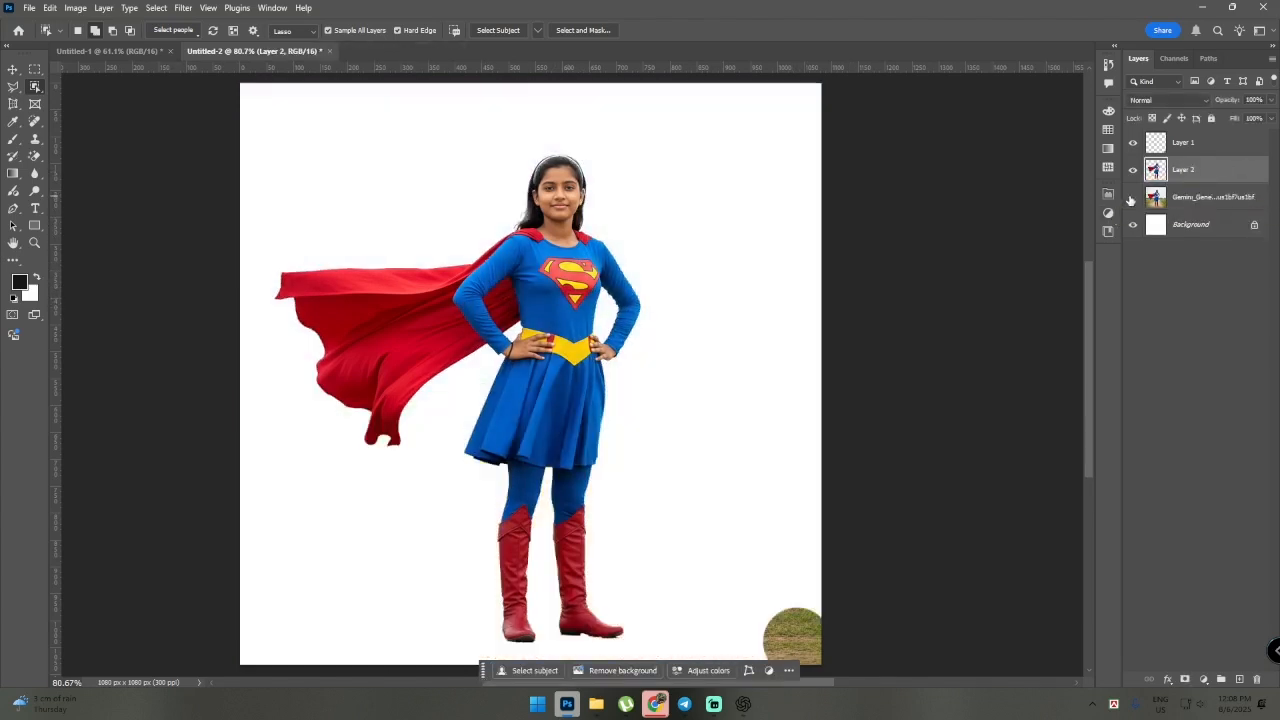
scroll(1075, 238, down, 2)
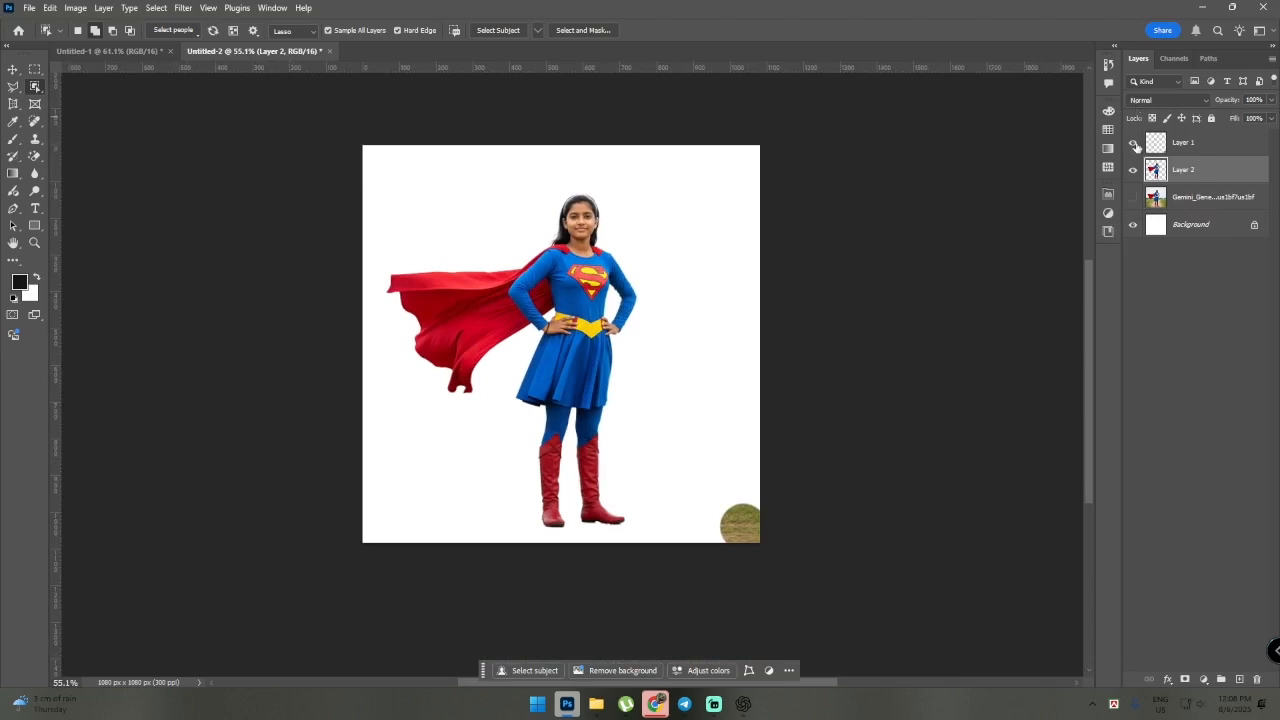
click(1133, 143)
click(1133, 143)
click(1133, 197)
- Undo the layer copy and the visibility change, returning to the photo with the girl's selection active
key(ctrl+z)
key(ctrl+z)
key(ctrl+z)
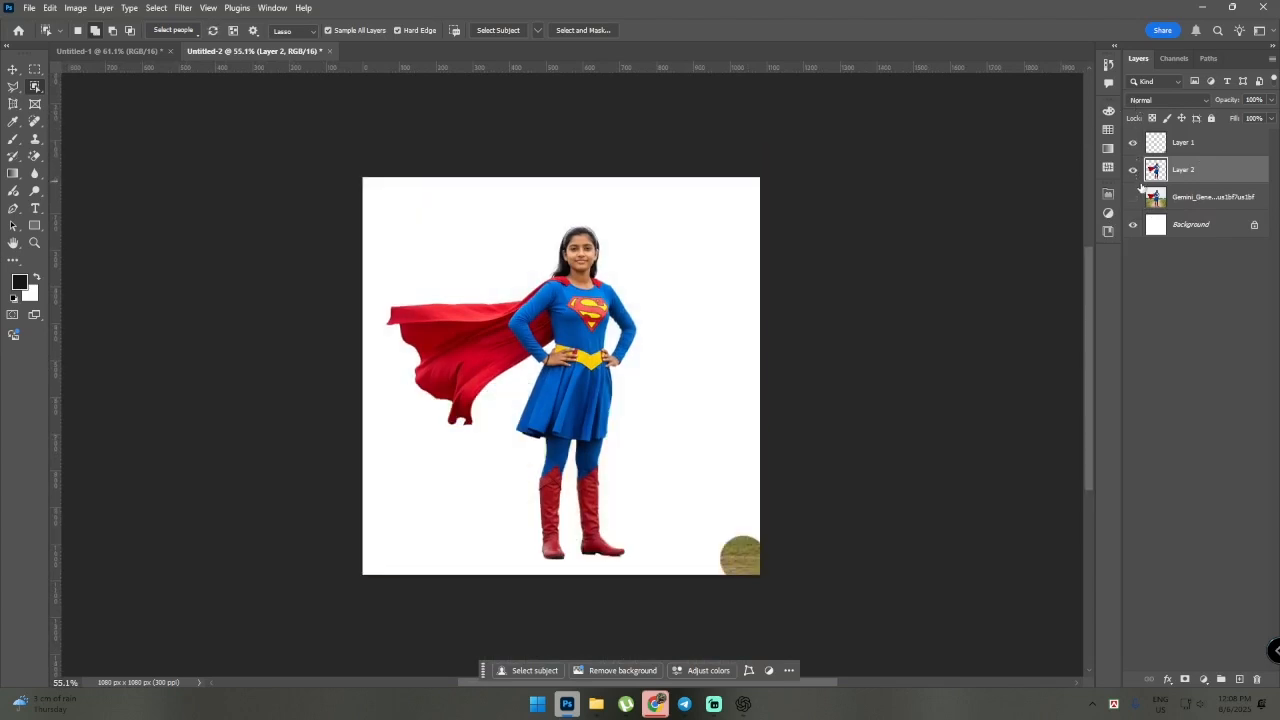
key(ctrl+shift+z)
key(ctrl+shift+z)
key(ctrl+shift+z)
key(Delete)
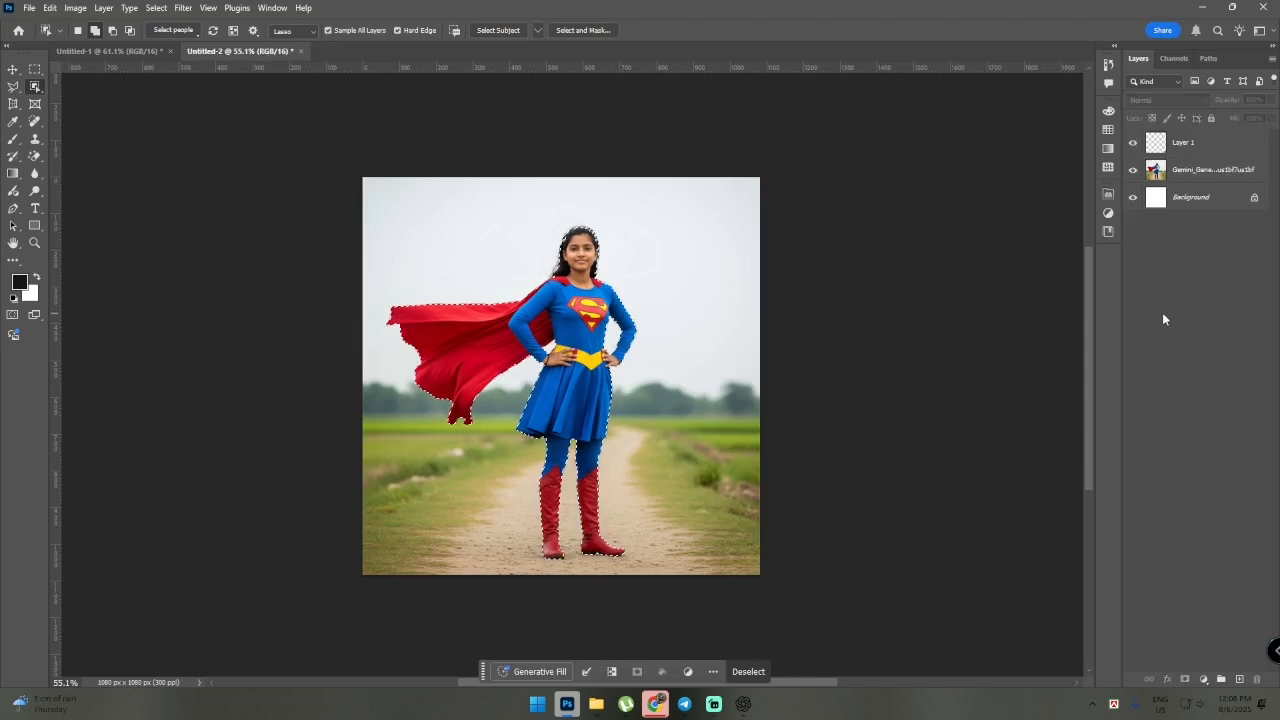
- Remove the selected girl from the photo layer with Delete and Fill Selection
click(542, 325)
scroll(542, 325, up, 3)
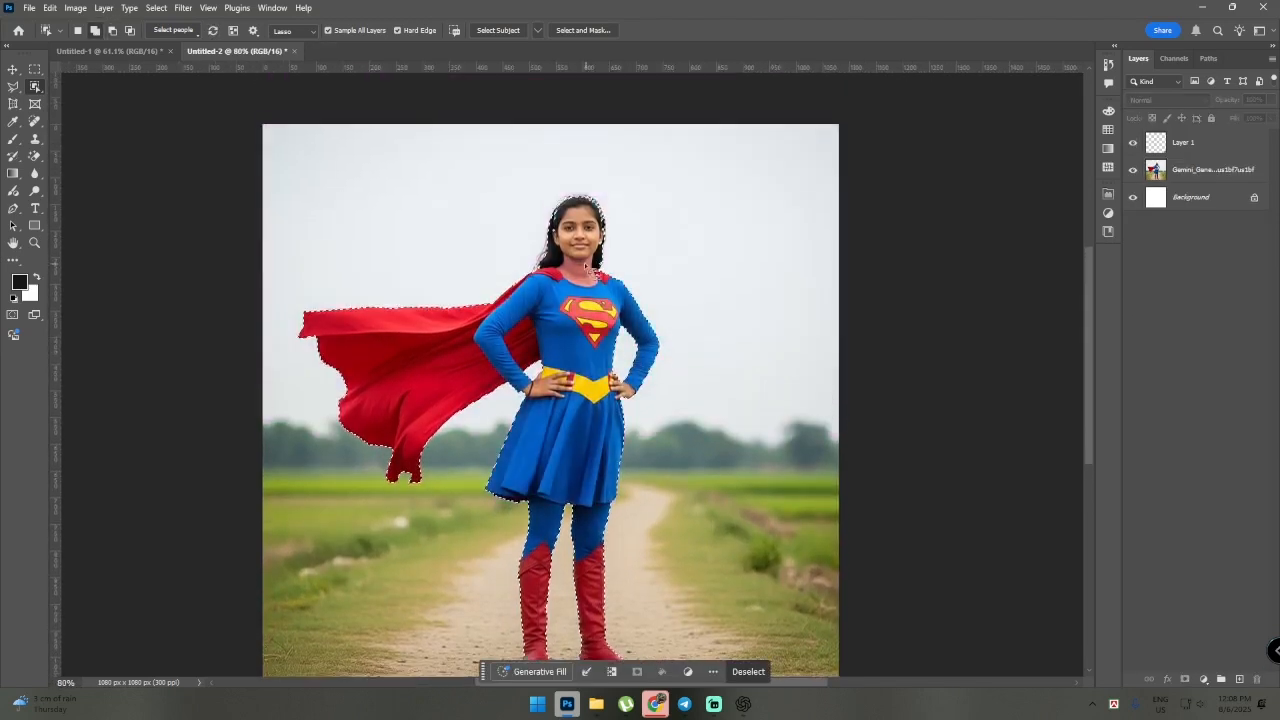
right_click(589, 319)
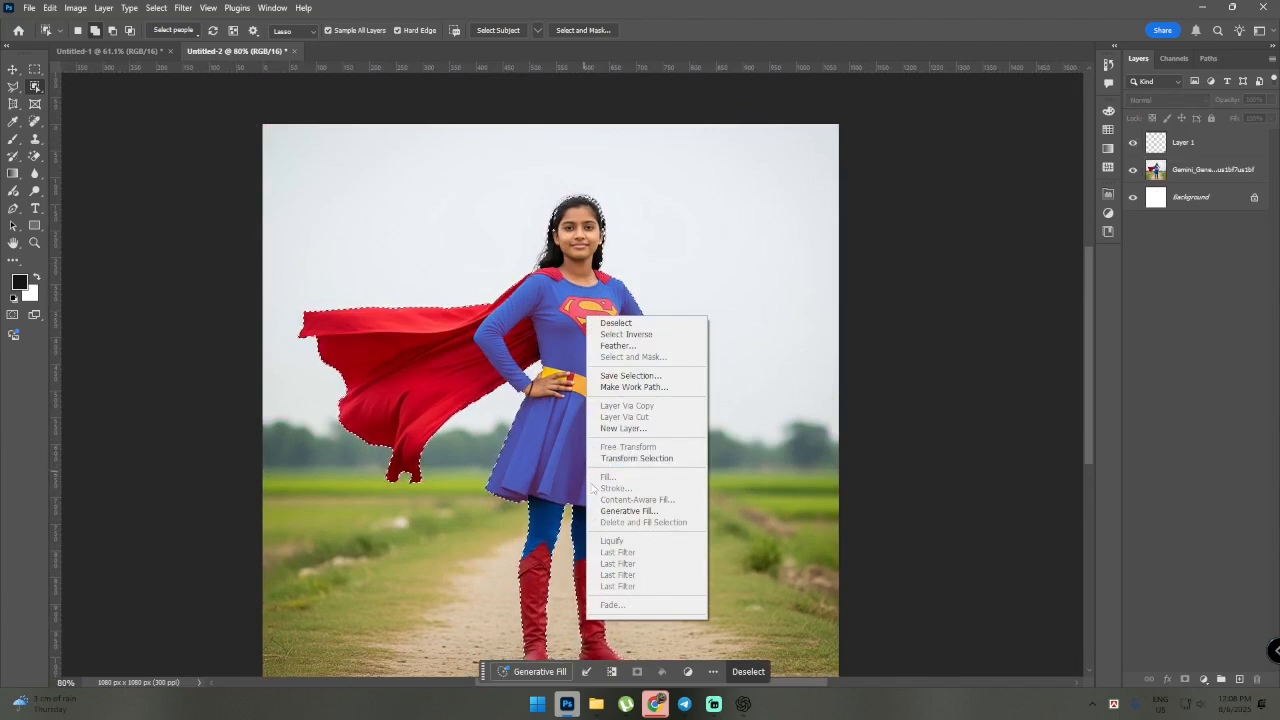
click(588, 446)
click(1213, 172)
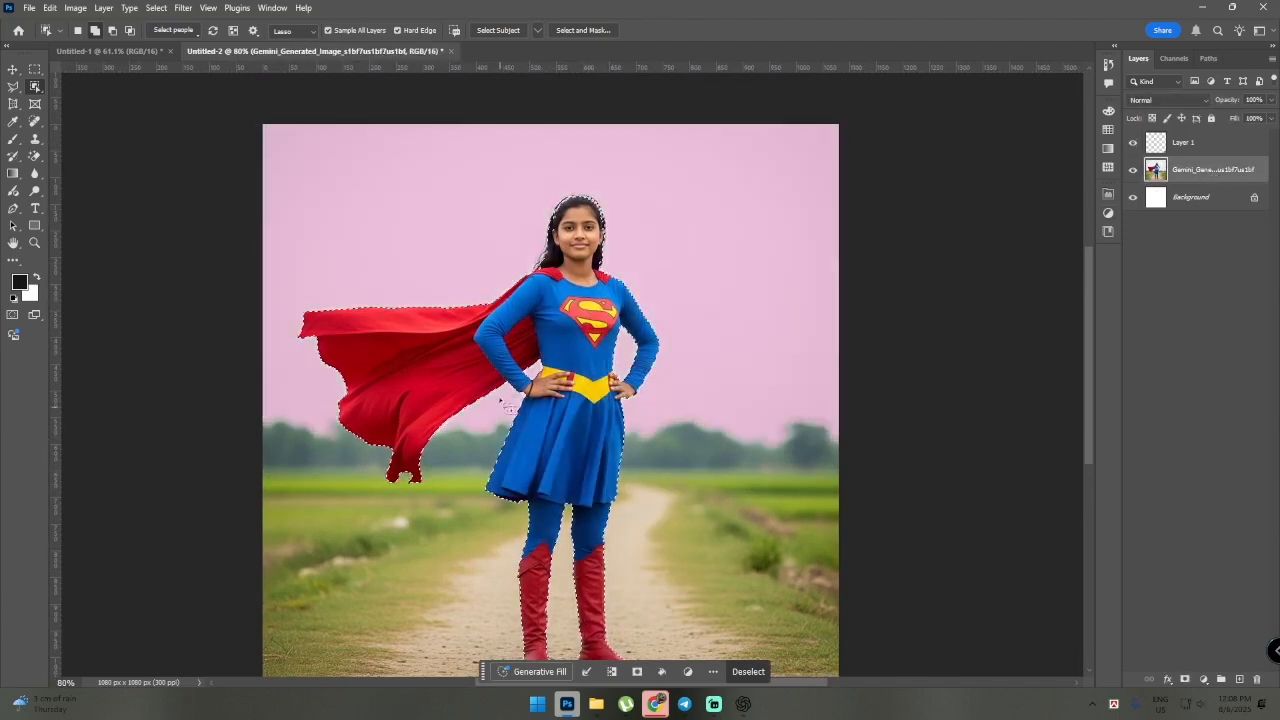
right_click(560, 303)
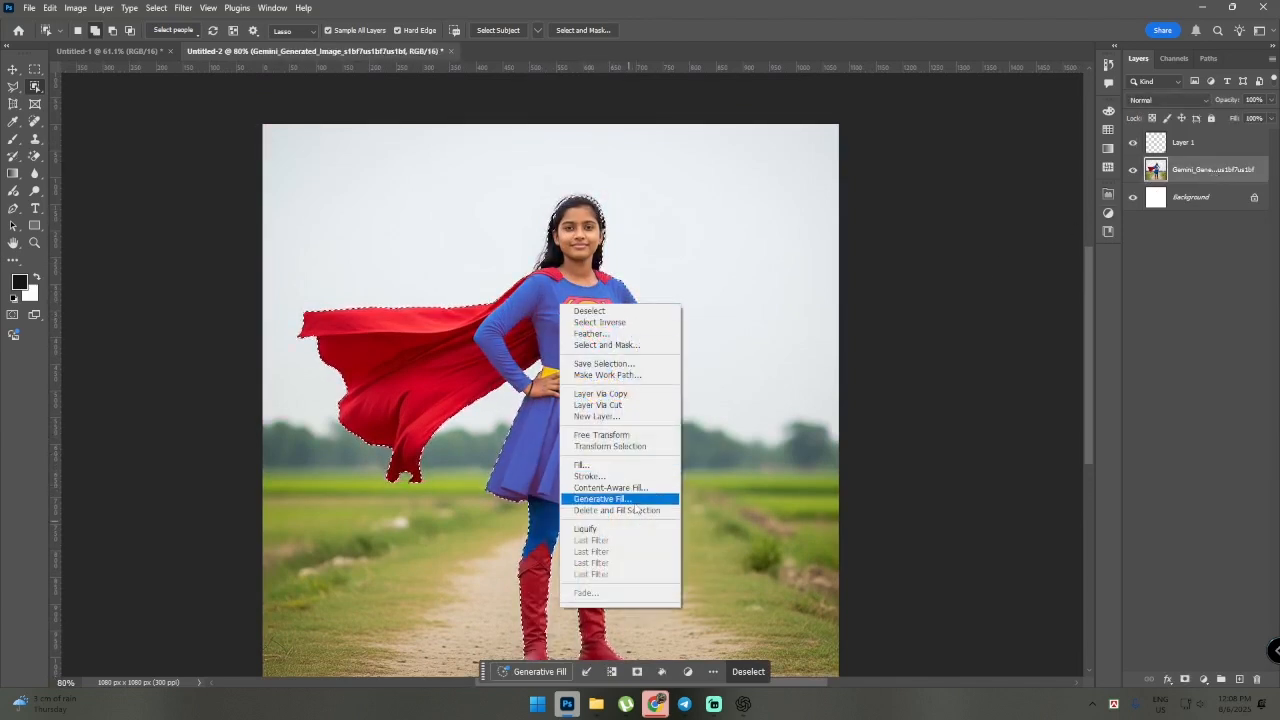
click(604, 512)
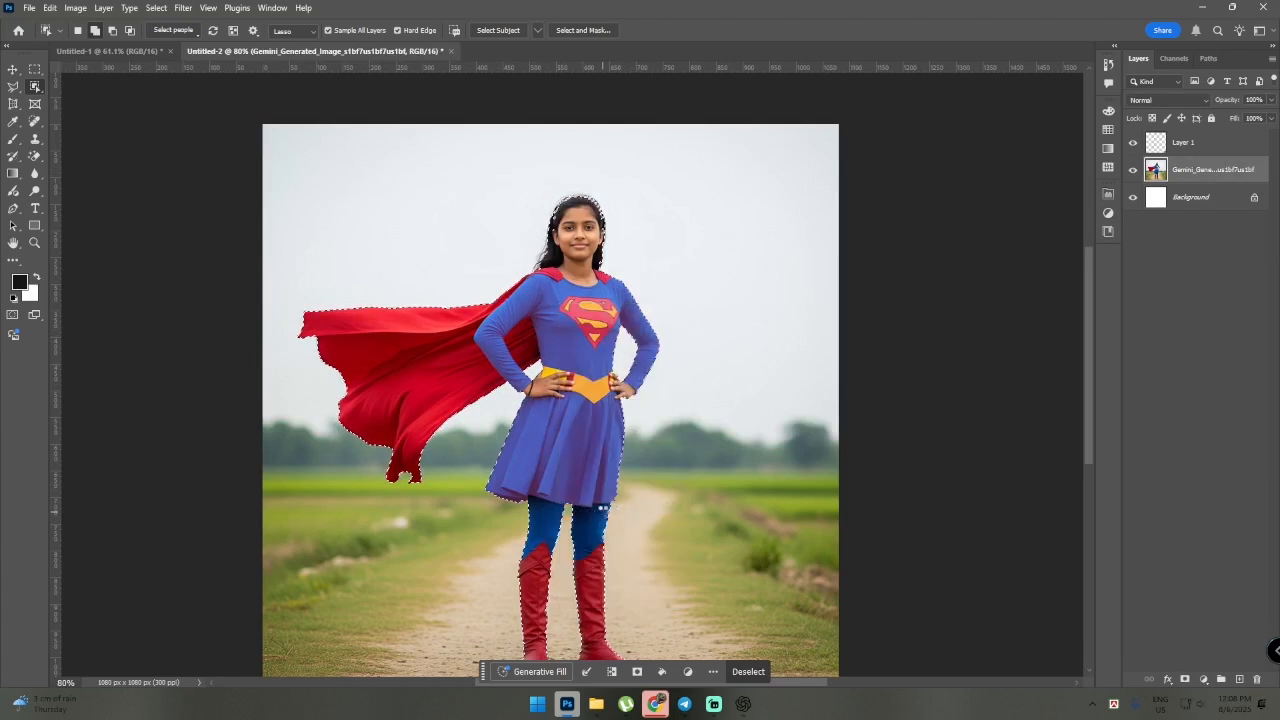
scroll(817, 343, down, 5)
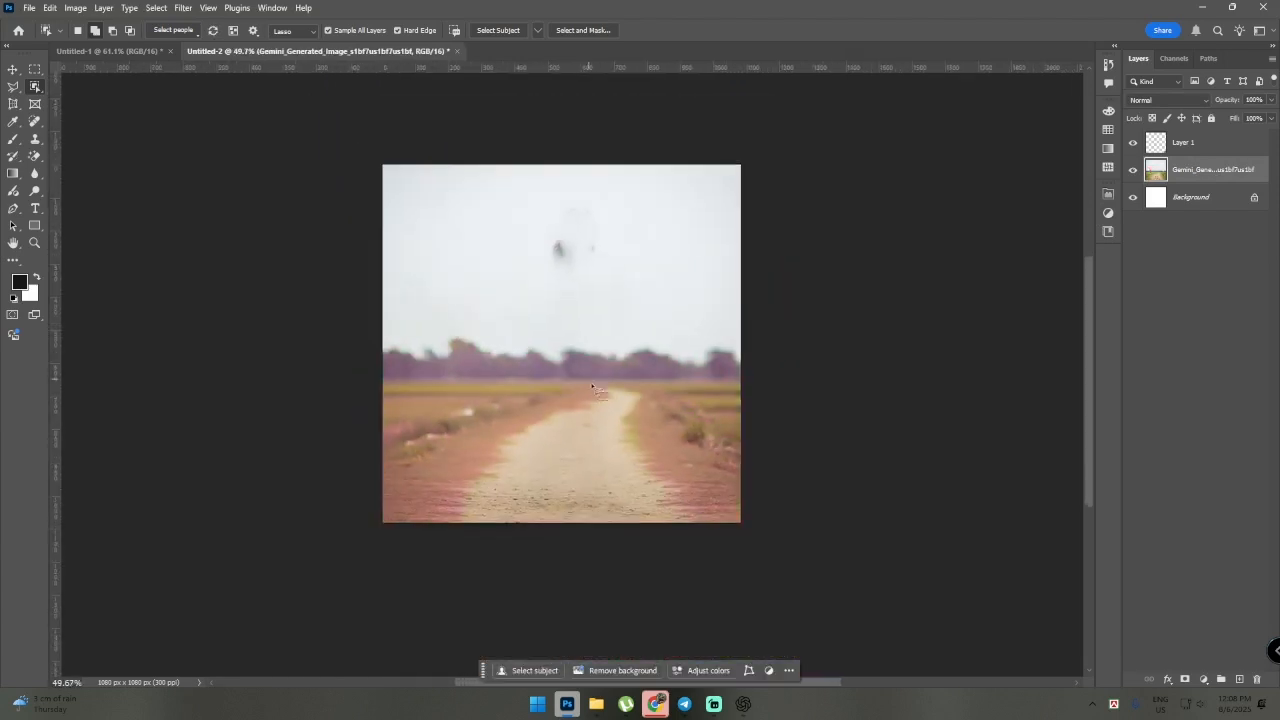
- Clean the leftover grey smudge out of the sky on the photo layer with the Spot Healing Brush
click(13, 69)
click(234, 183)
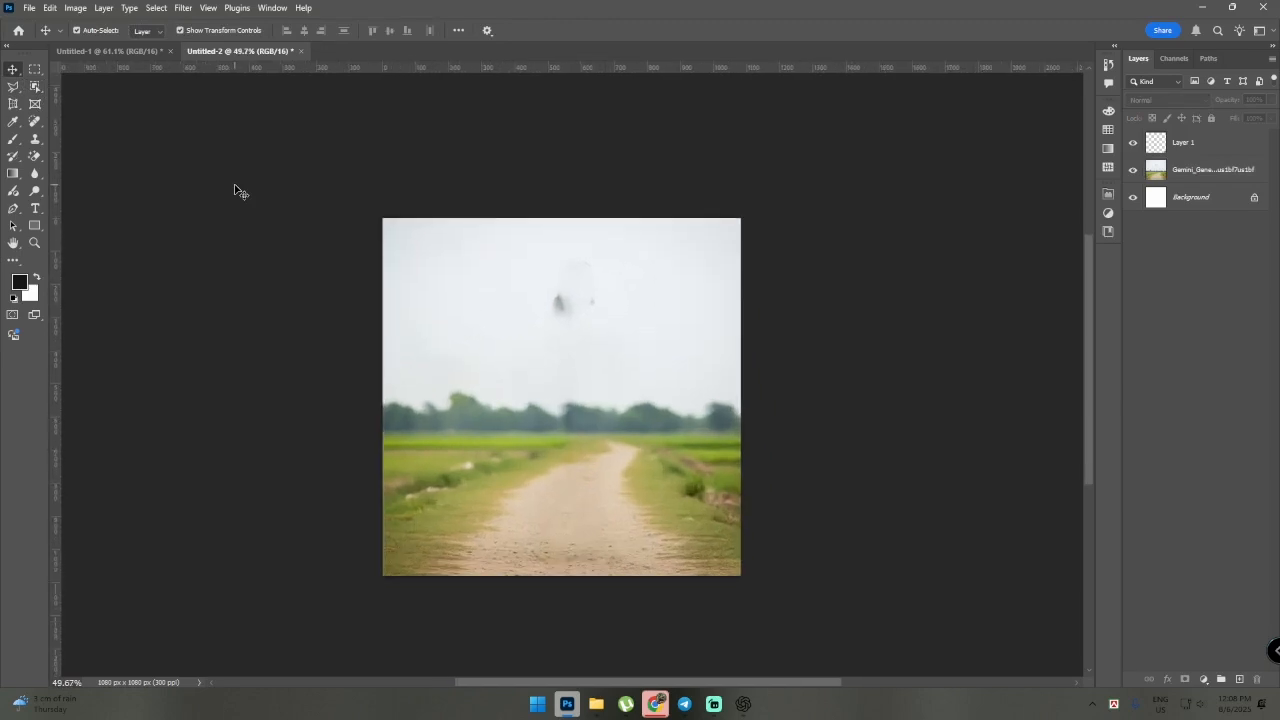
click(594, 306)
scroll(594, 300, up, 3)
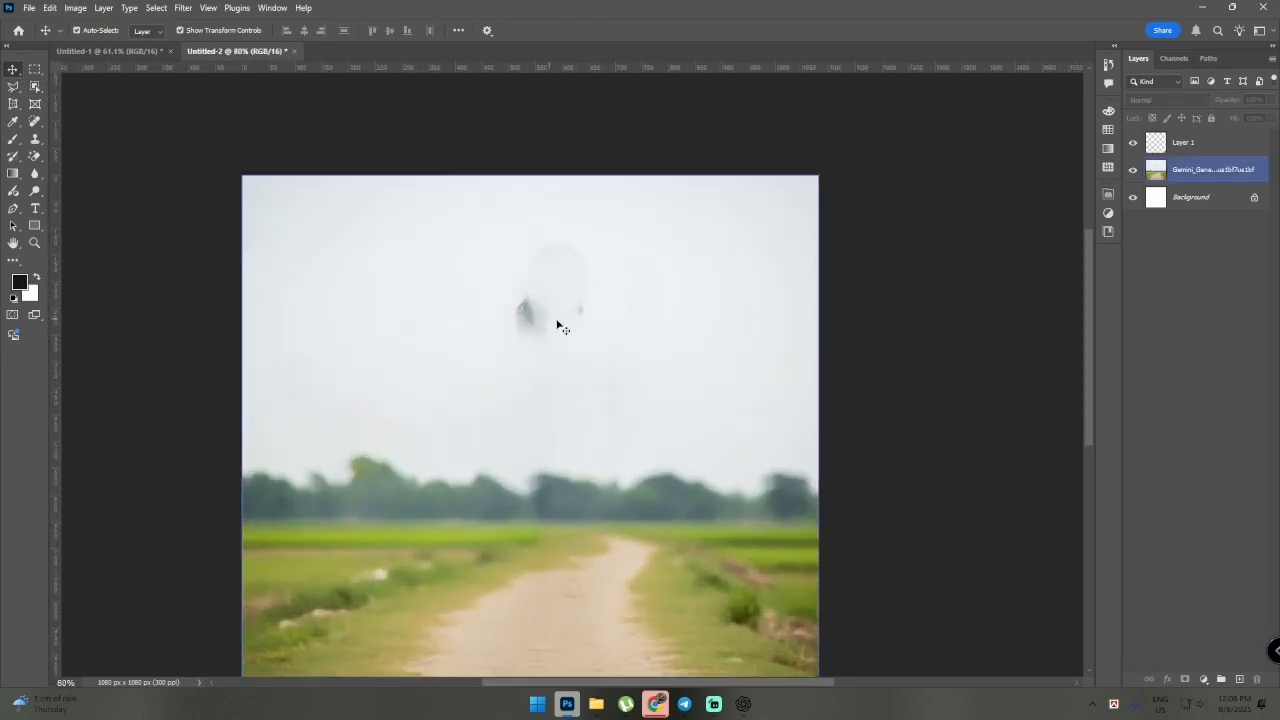
scroll(560, 326, down, 2)
click(35, 121)
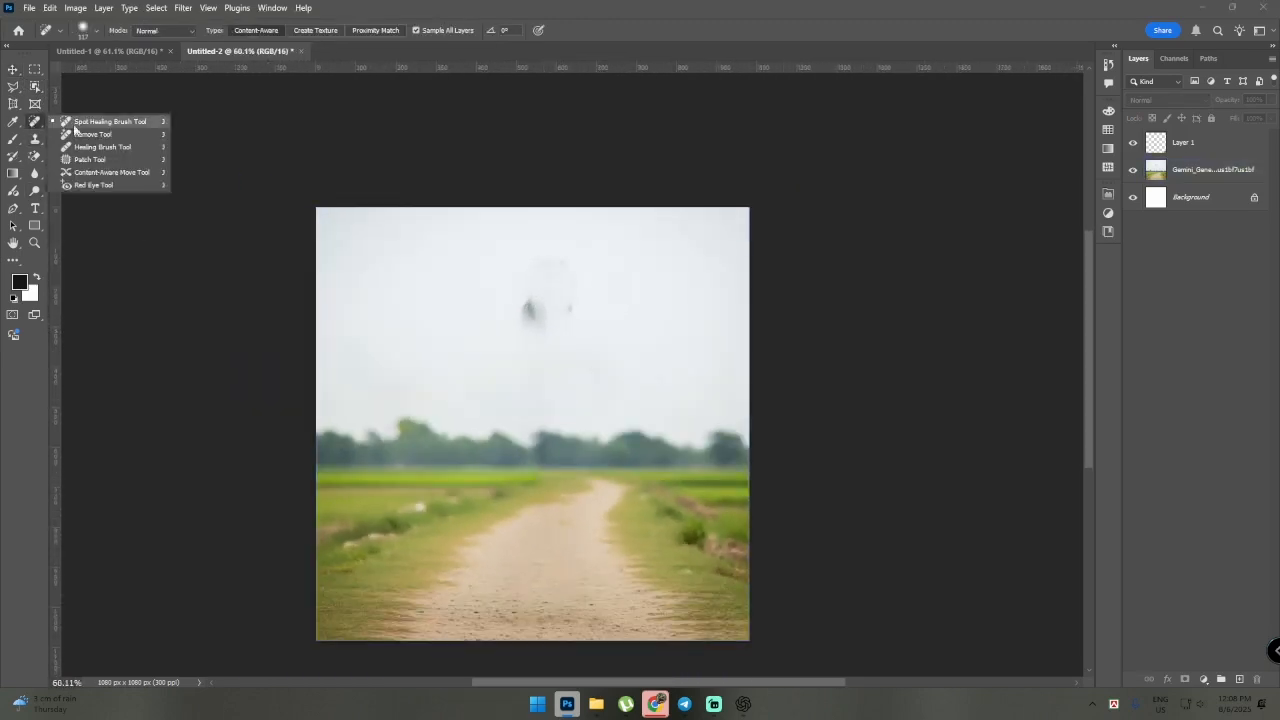
click(75, 122)
scroll(694, 263, up, 3)
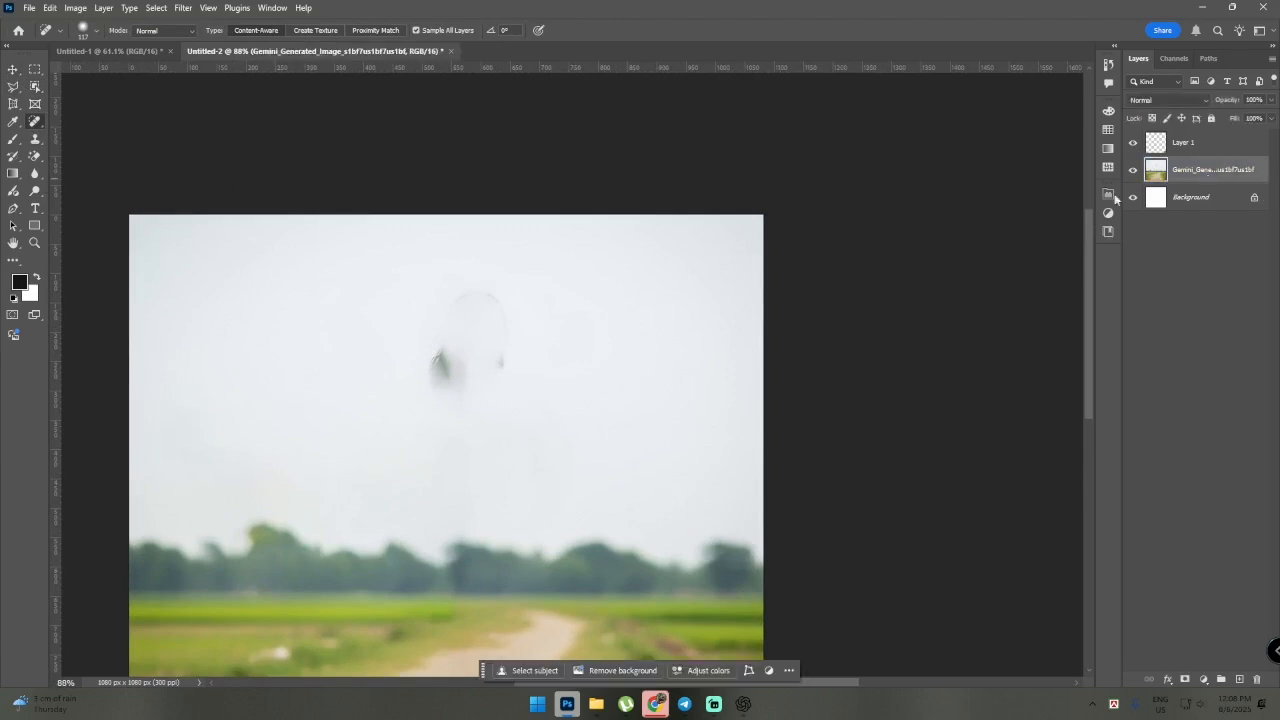
drag(477, 266, 502, 262)
scroll(860, 390, down, 3)
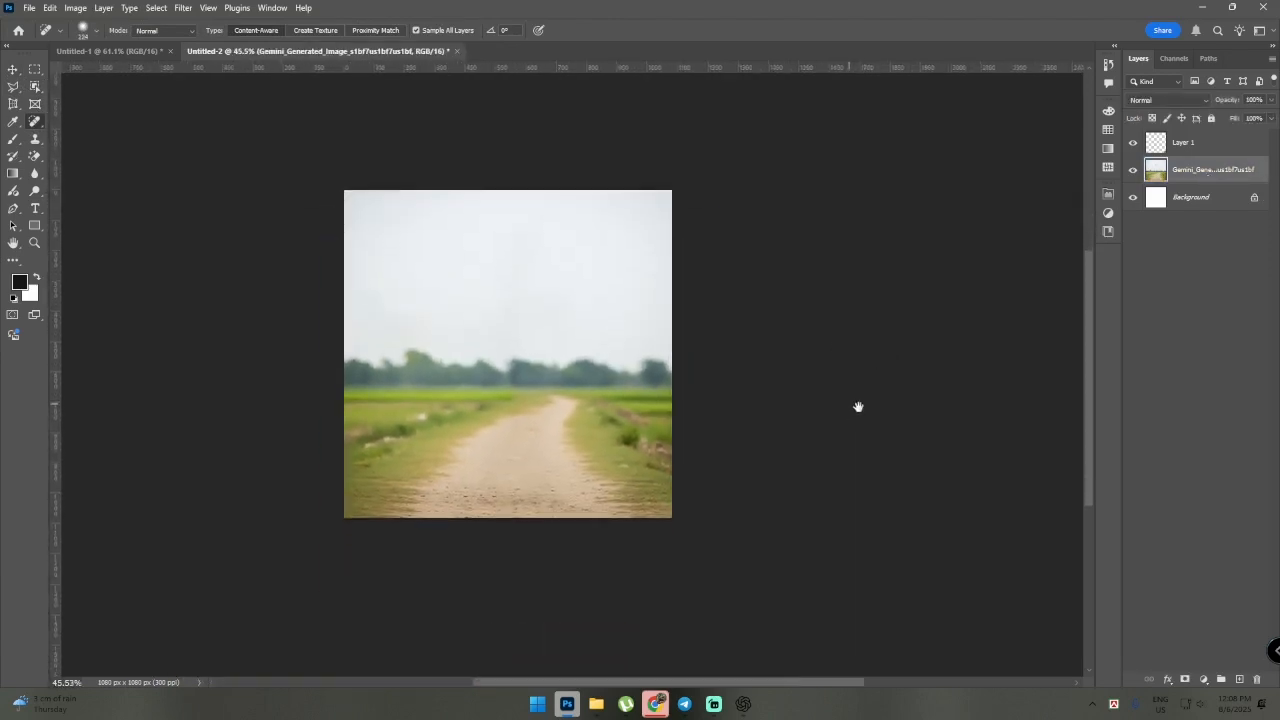
drag(858, 407, 920, 420)
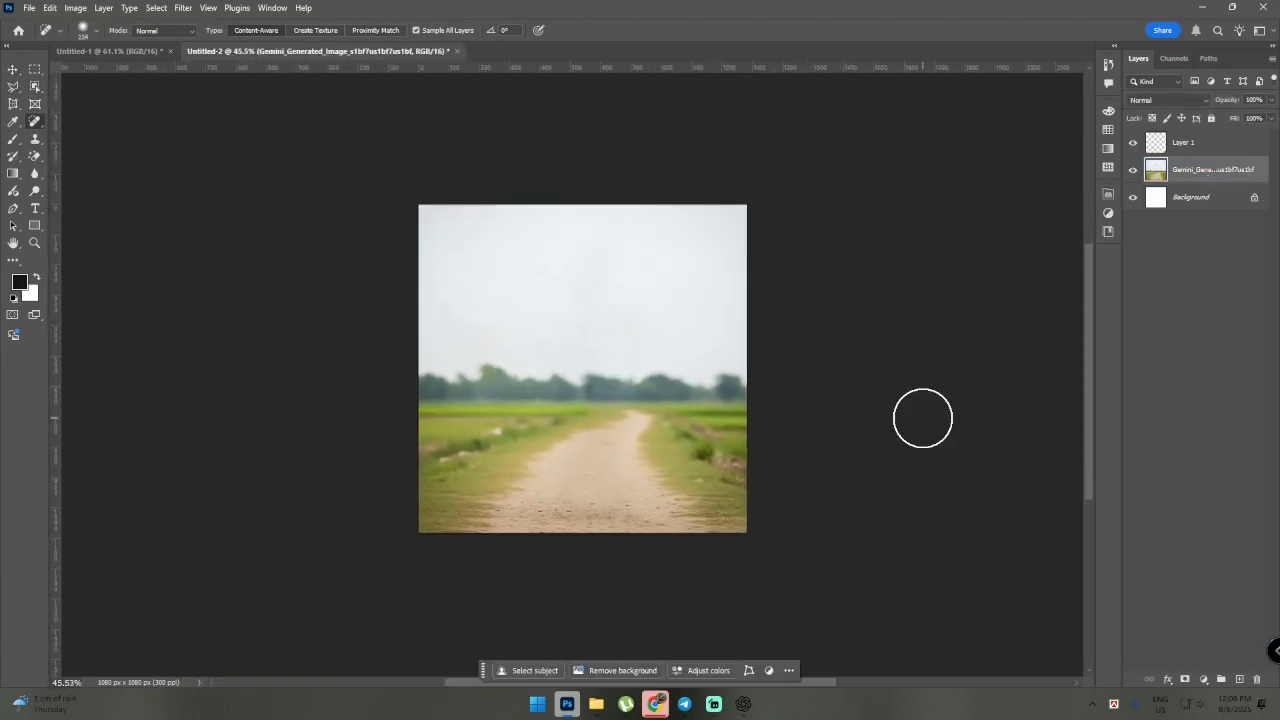
- Undo the sky healing and the selection fill to bring back the girl with her selection
click(12, 67)
click(222, 222)
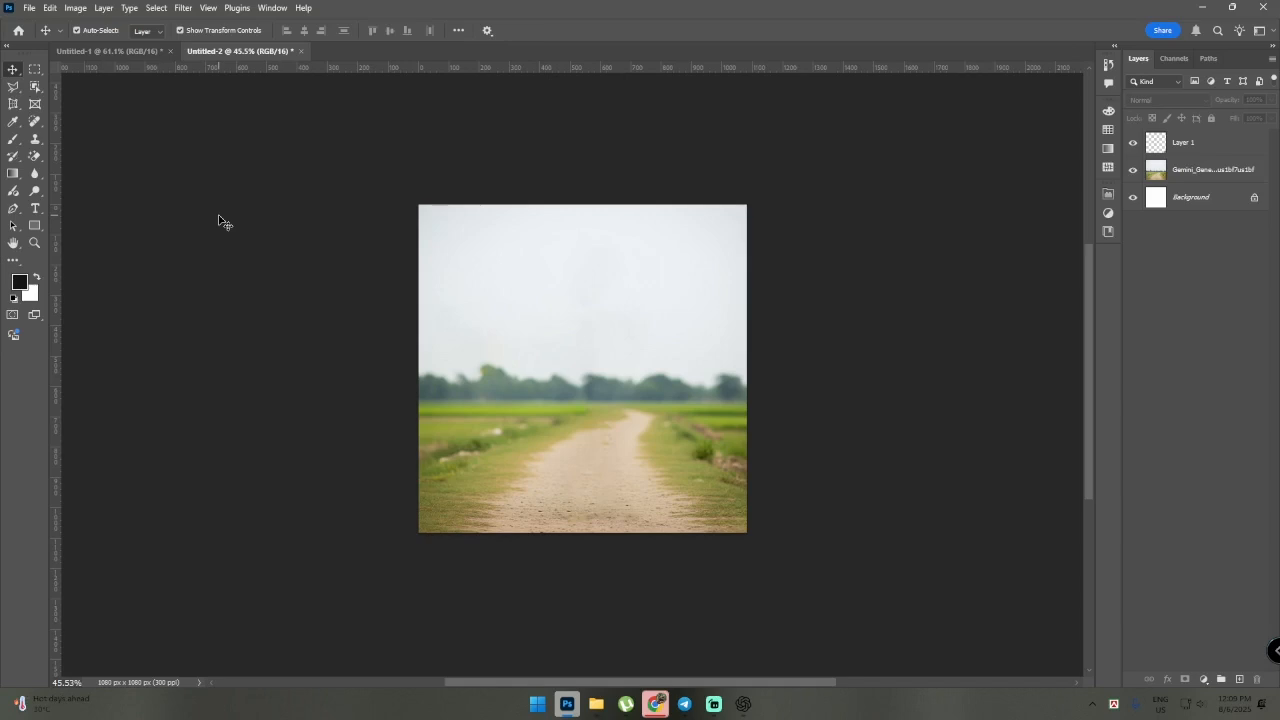
scroll(240, 213, down, 1)
scroll(244, 215, up, 2)
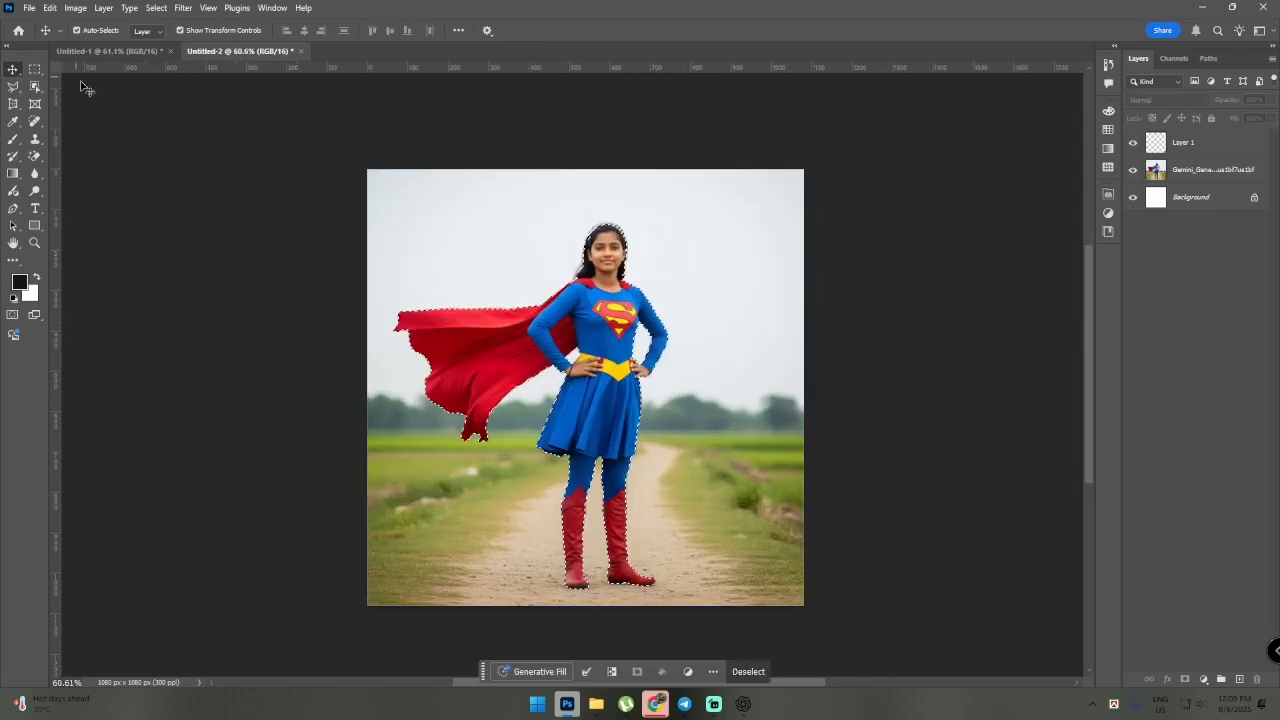
- Deselect the girl's outline and view the whole photo
scroll(114, 124, down, 2)
scroll(115, 130, up, 1)
scroll(114, 160, down, 1)
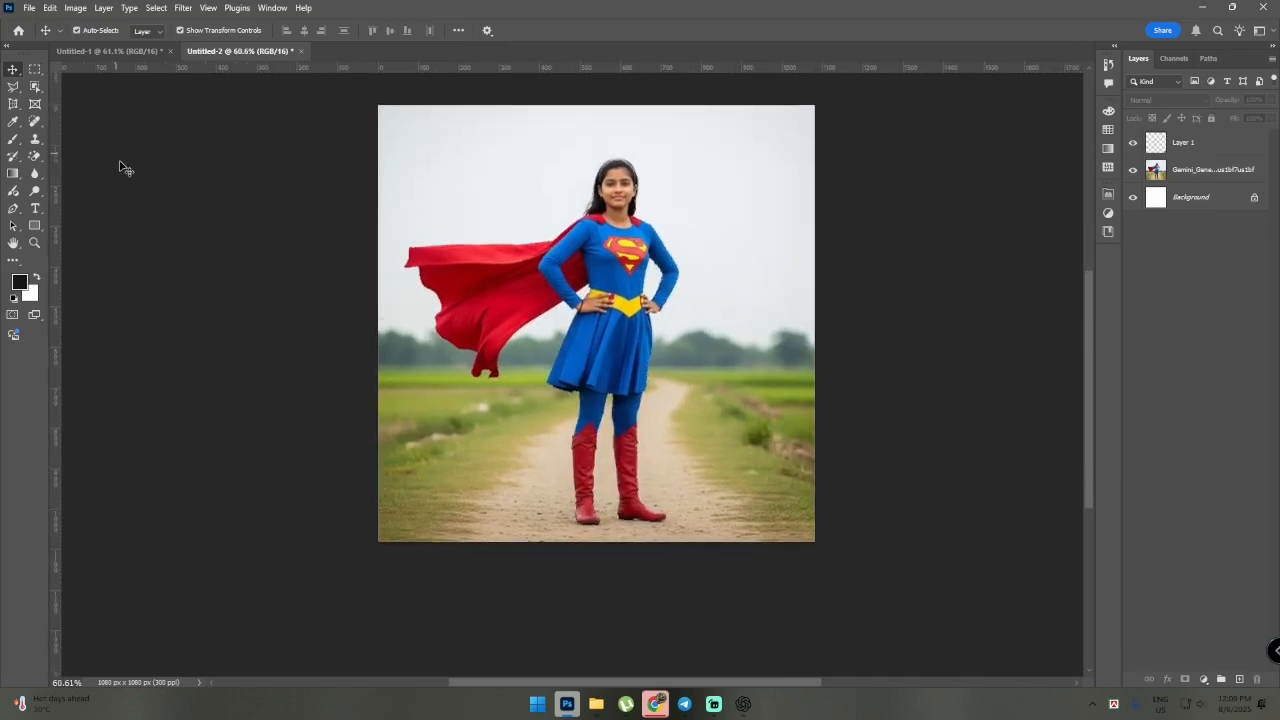
scroll(163, 194, down, 2)
scroll(222, 207, down, 2)
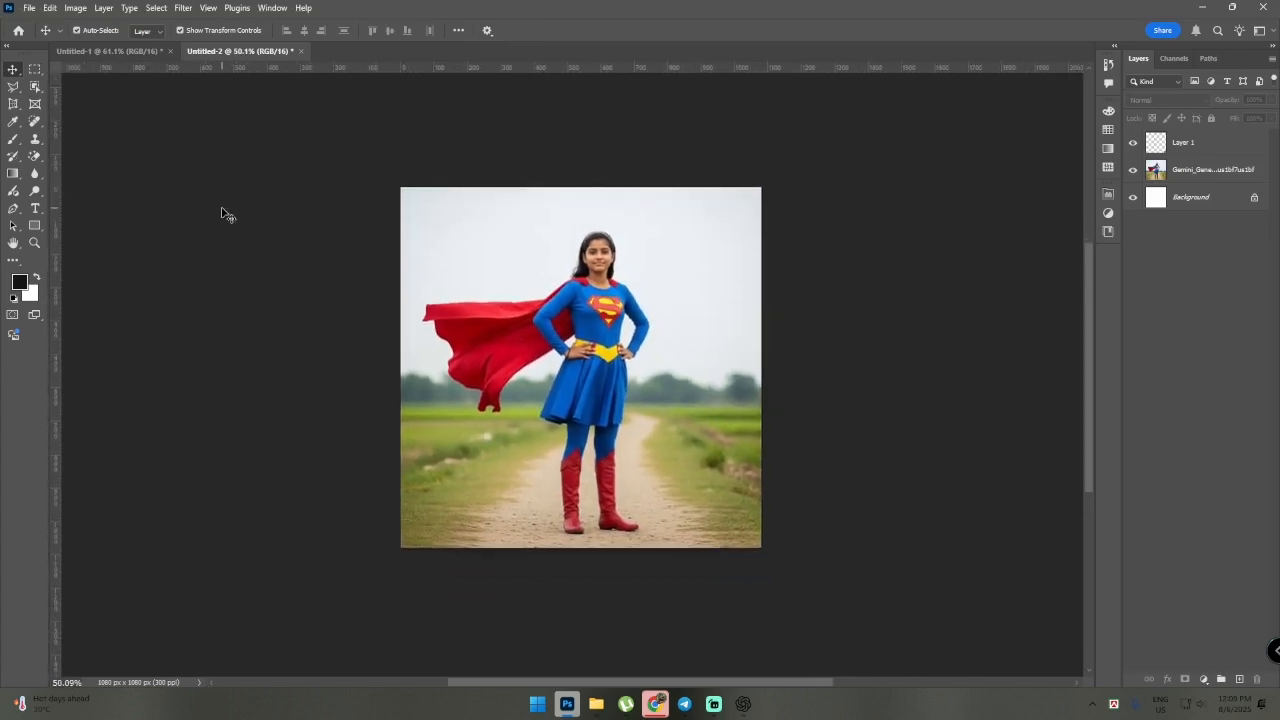
scroll(223, 211, up, 1)
- Turn off Sample All Layers for the Object Selection tool and preview object detection with Layer 1 active
key(w)
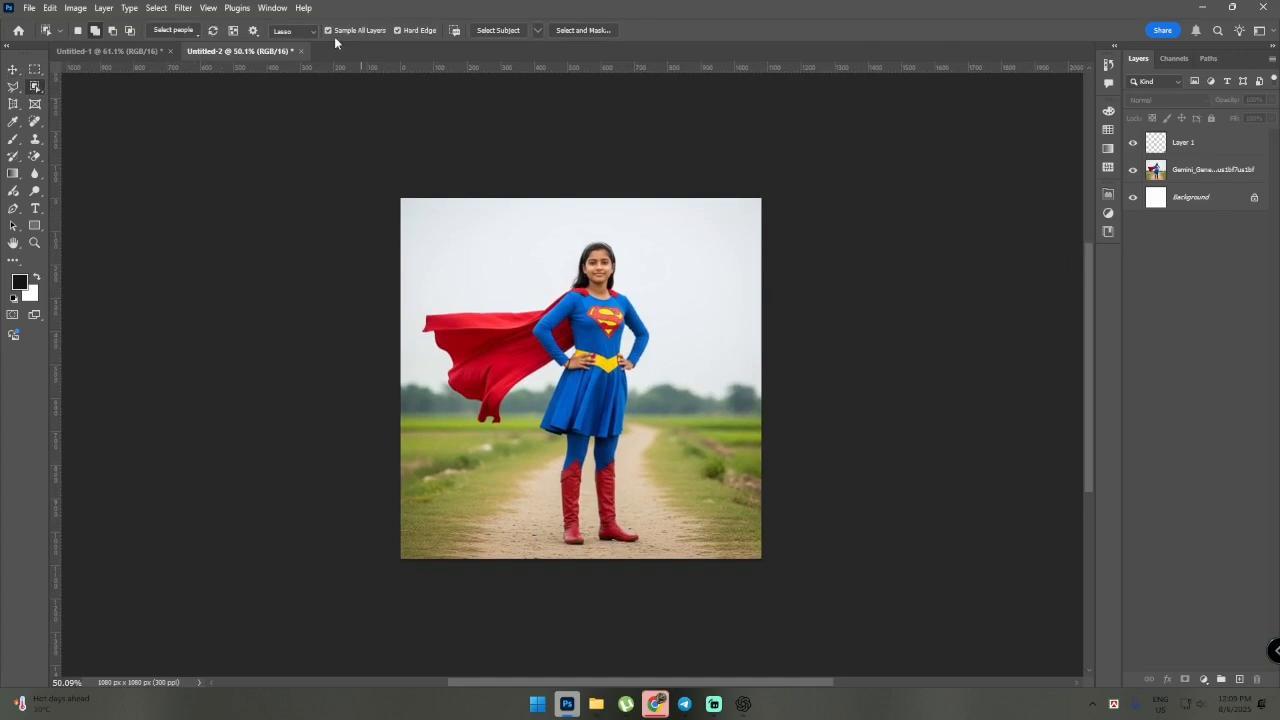
click(1215, 152)
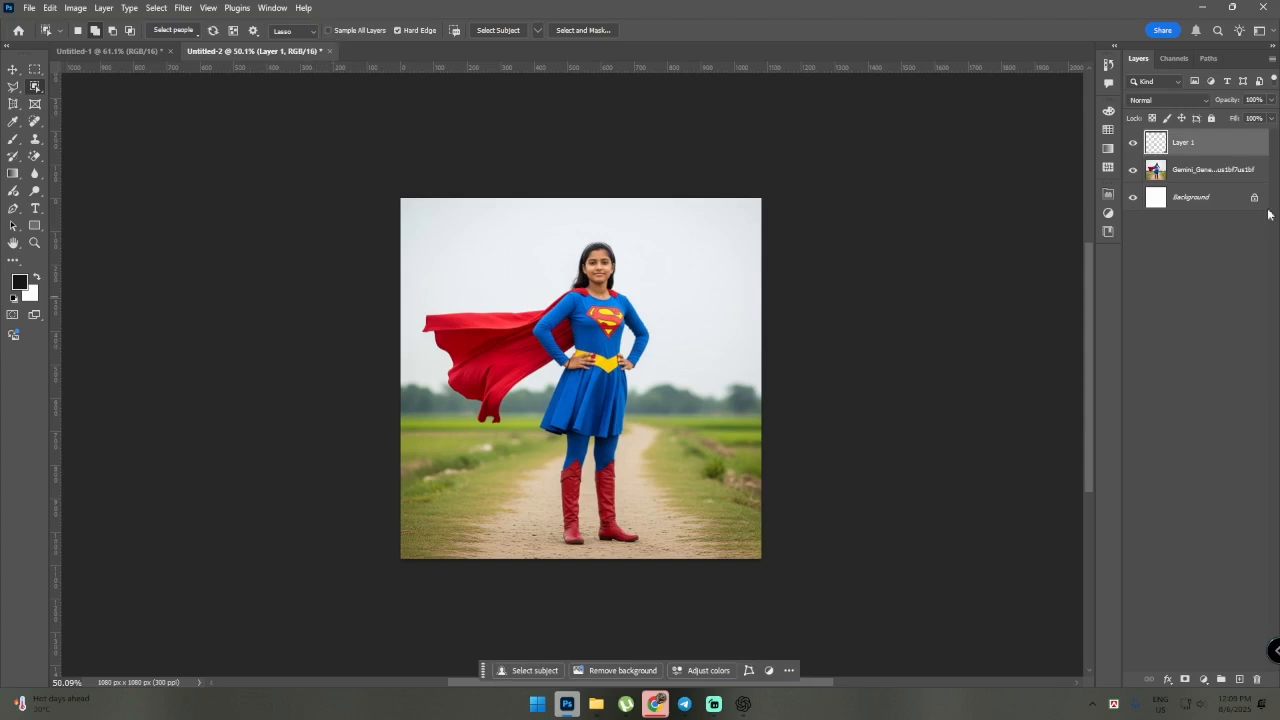
click(1211, 172)
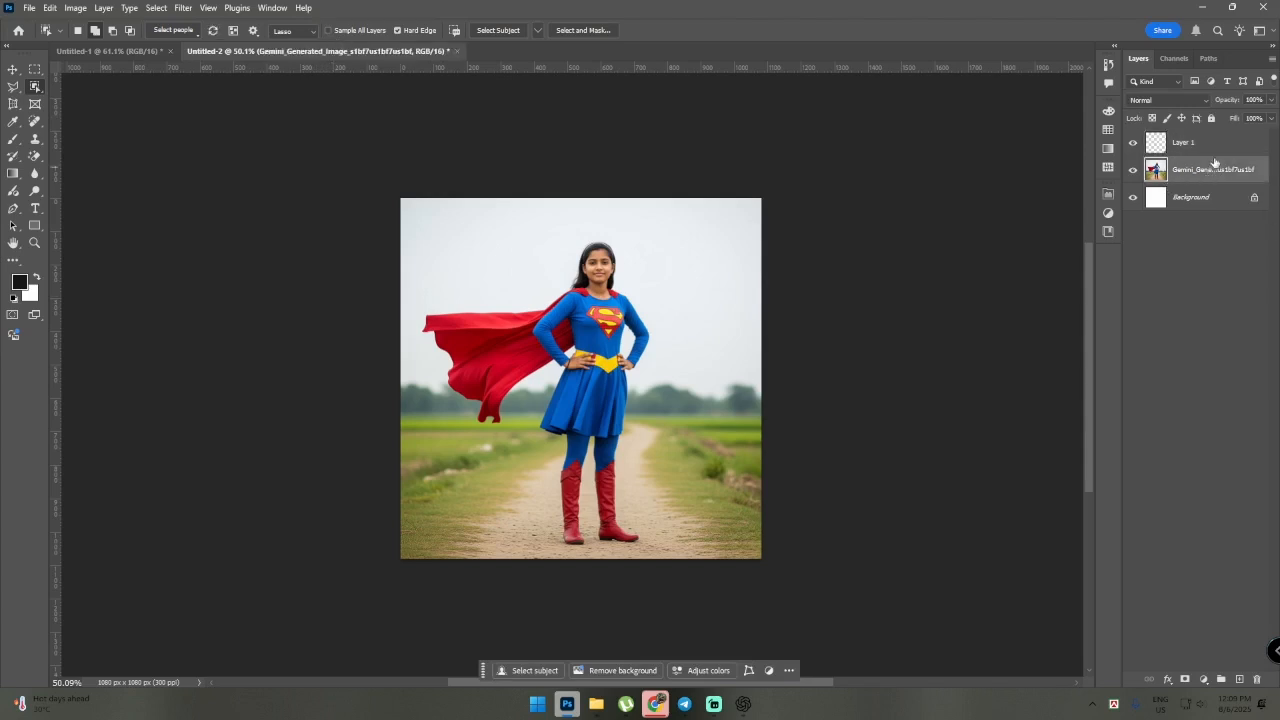
click(1201, 145)
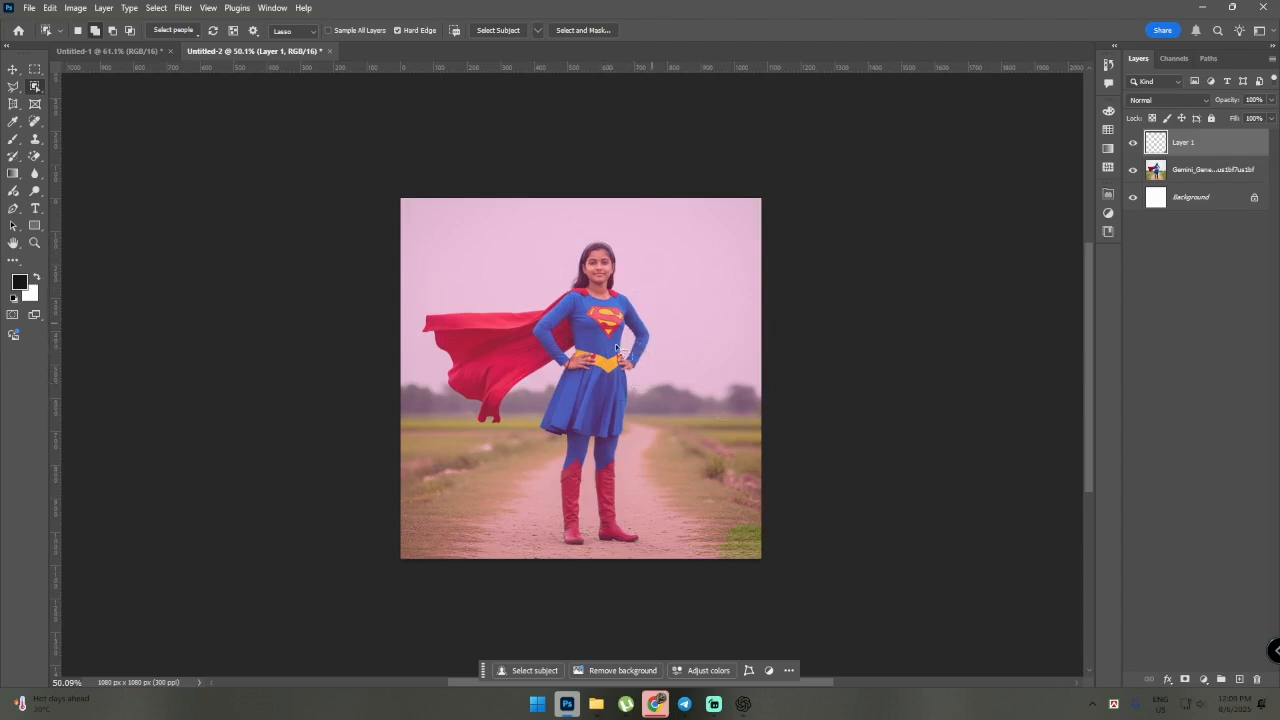
scroll(655, 415, up, 2)
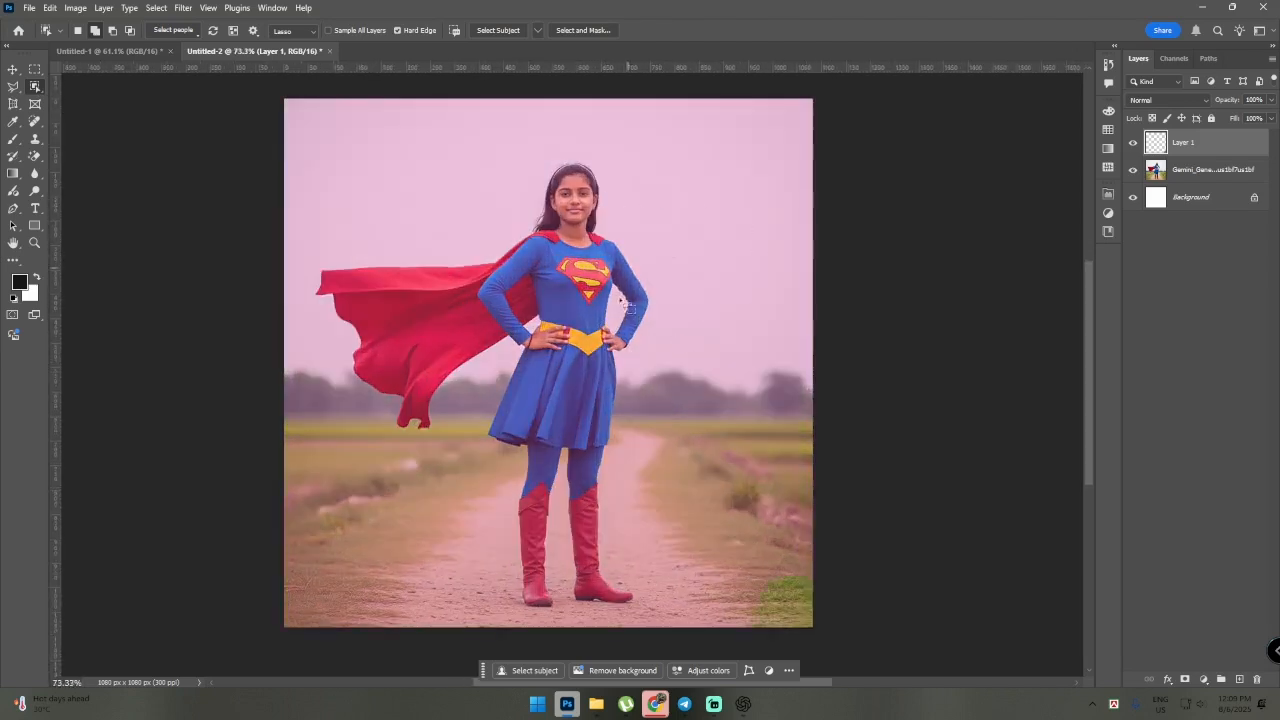
scroll(696, 268, down, 1)
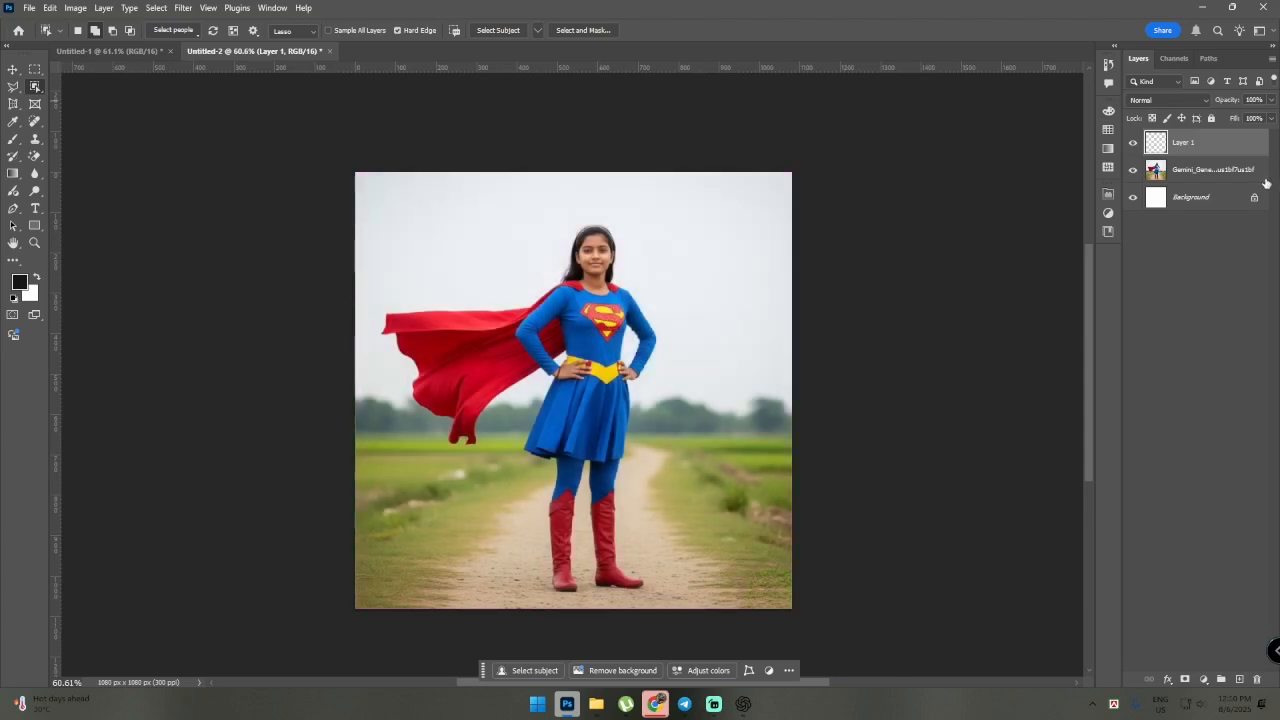
- Examine the grass corner of the photo with Layer 1 hidden and shown, and preview object detection on that layer
drag(1237, 159, 632, 161)
scroll(817, 587, down, 2)
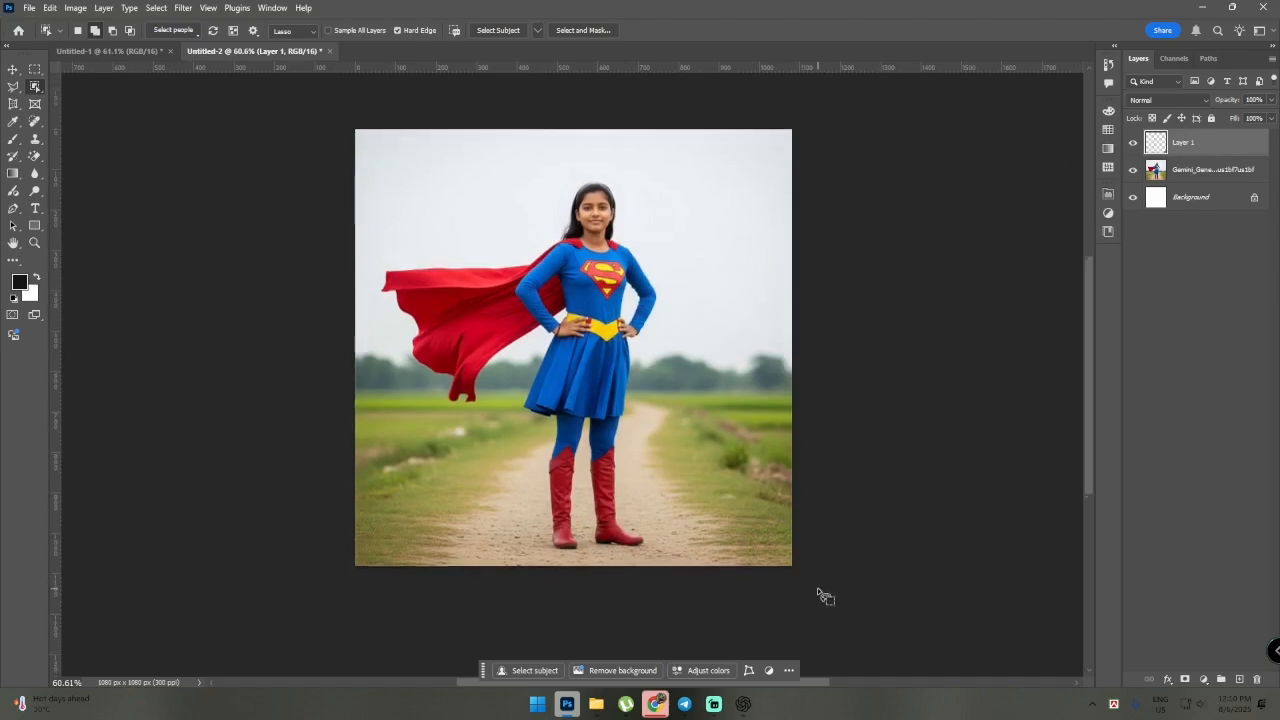
scroll(771, 543, up, 5)
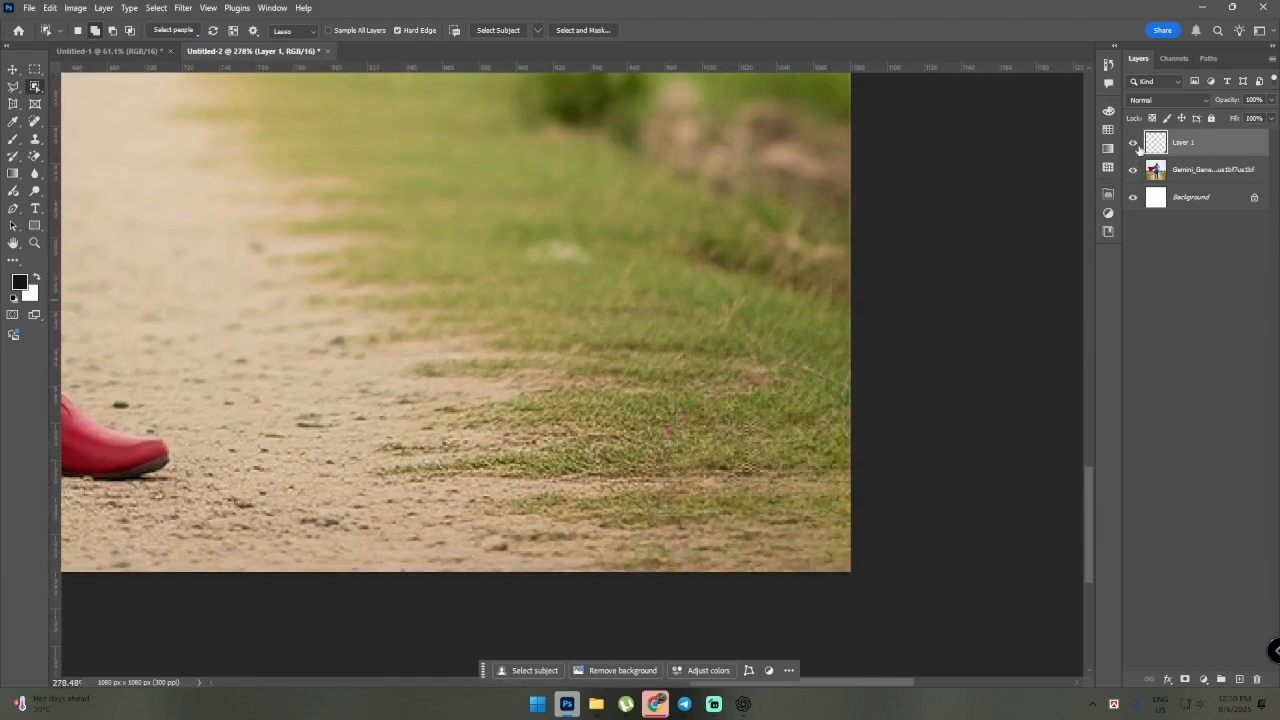
click(1133, 143)
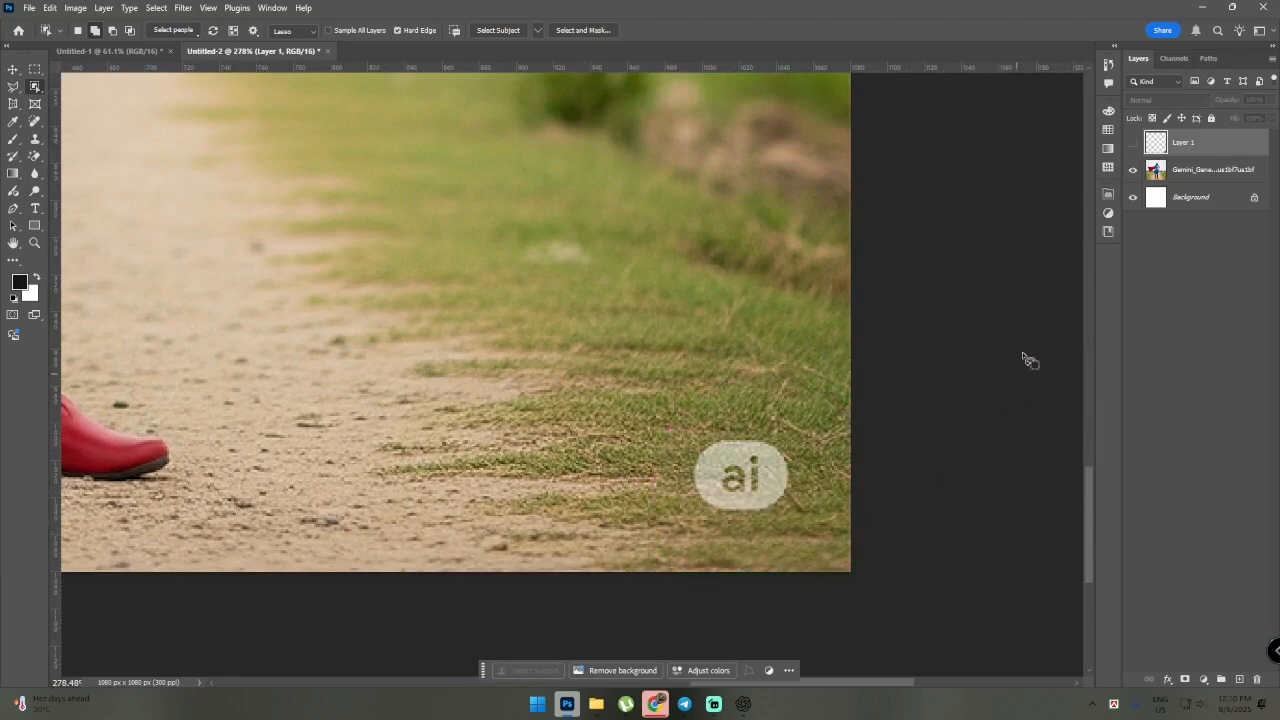
click(1133, 143)
scroll(840, 410, down, 1)
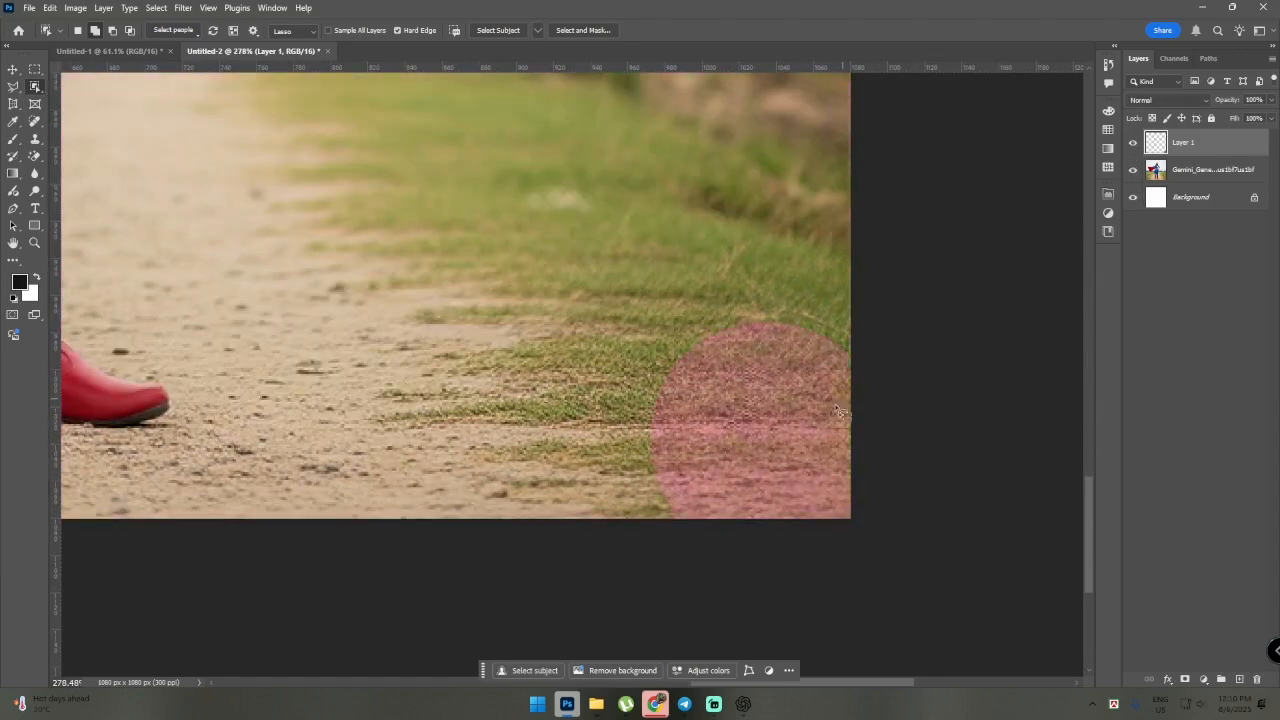
scroll(736, 382, up, 1)
scroll(749, 425, down, 5)
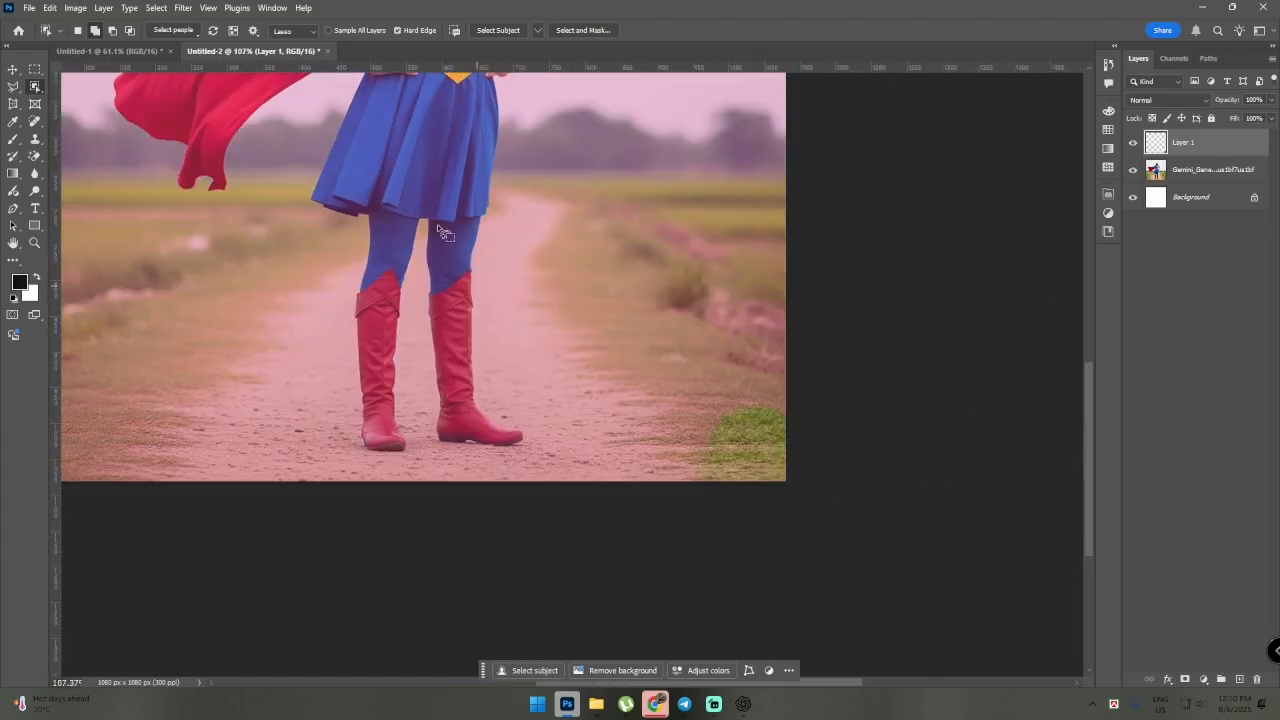
- Turn Sample All Layers back on and preview object detection across the whole photo with Layer 1 active
scroll(760, 300, up, 1)
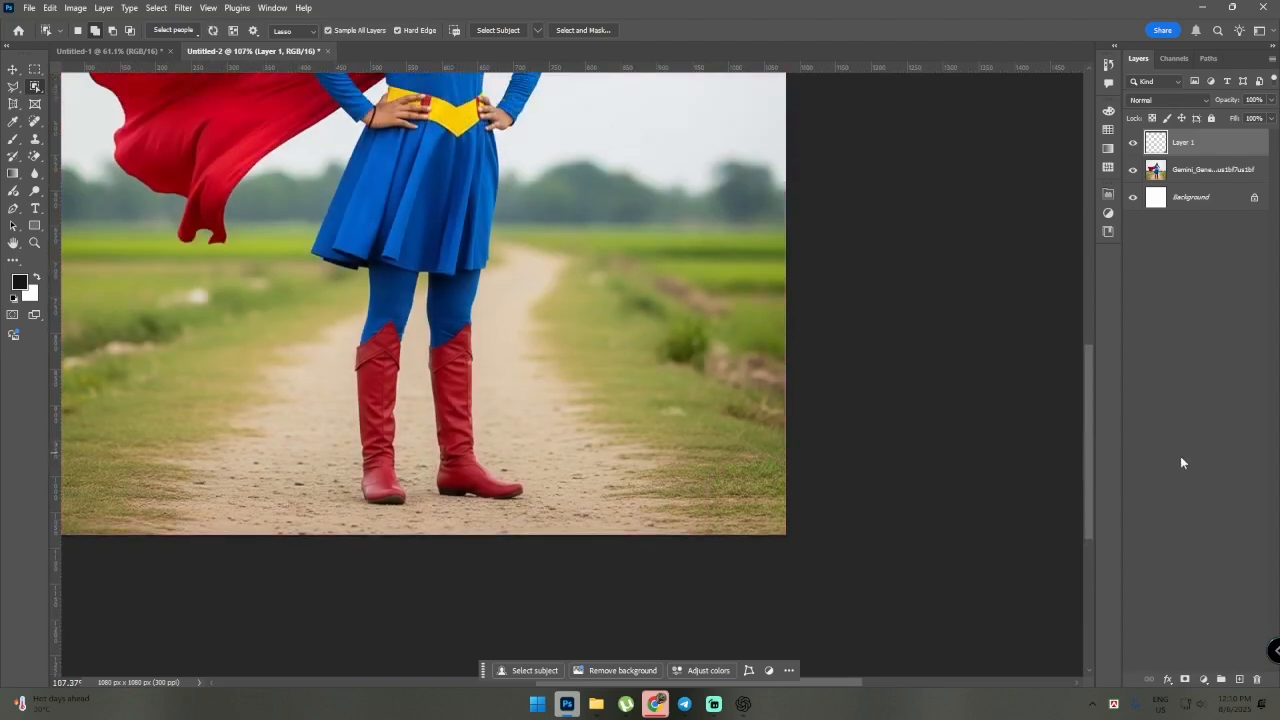
scroll(1003, 491, down, 2)
scroll(849, 317, up, 1)
drag(849, 317, 965, 339)
scroll(990, 320, up, 1)
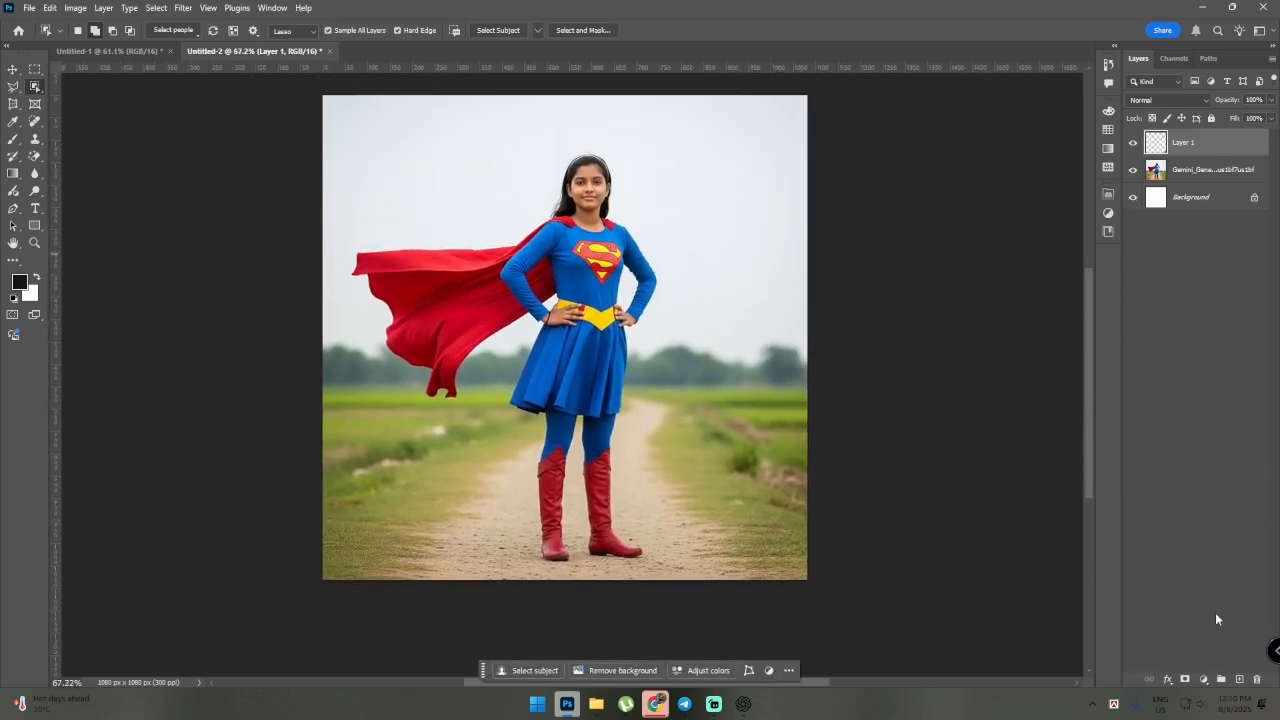
scroll(1215, 612, up, 1)
scroll(857, 523, down, 1)
scroll(965, 440, left, 2)
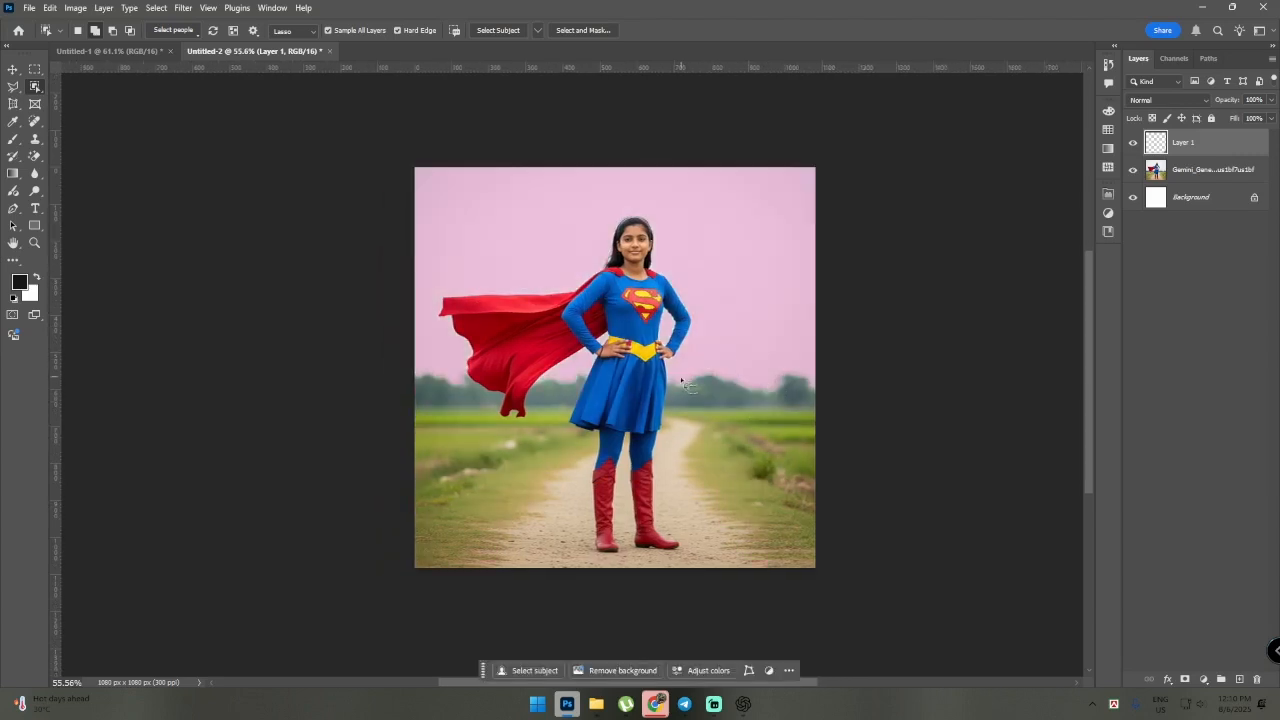
- Preview object detection on the girl's figure, checking the hair, shoulders and cape up close
scroll(690, 389, up, 1)
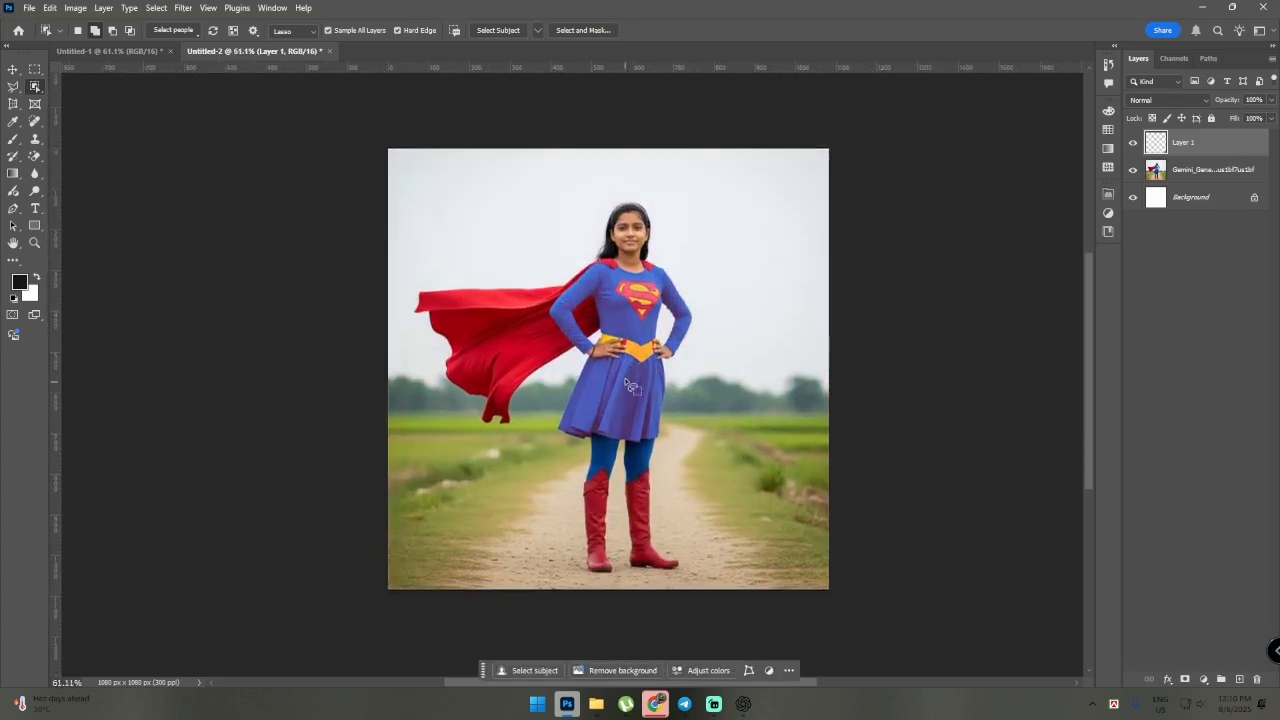
scroll(584, 275, up, 8)
scroll(577, 313, up, 10)
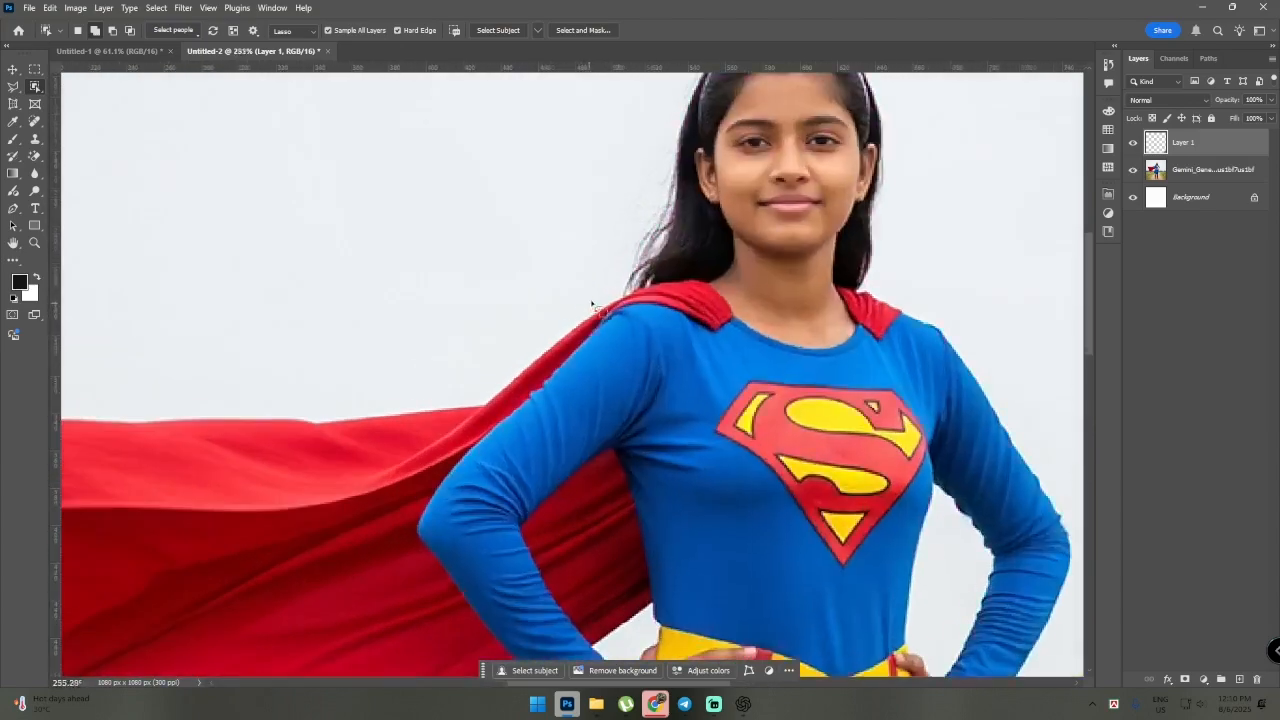
scroll(655, 244, down, 10)
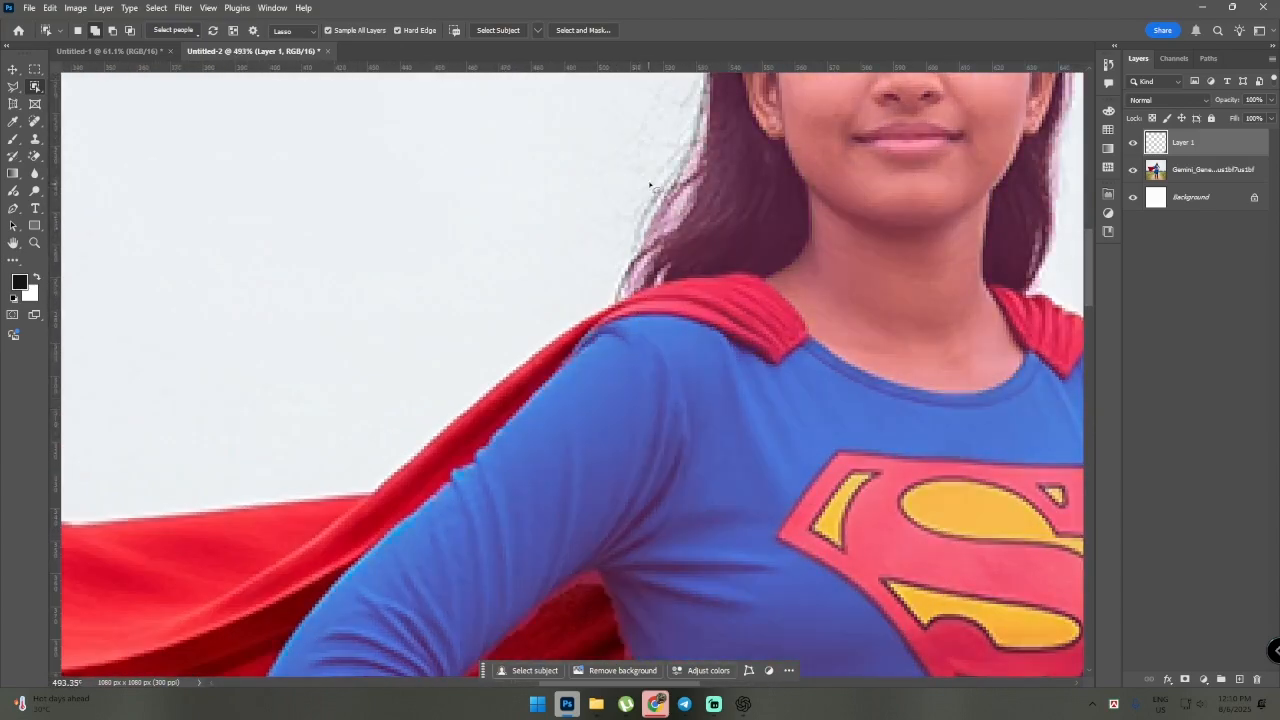
scroll(683, 374, down, 4)
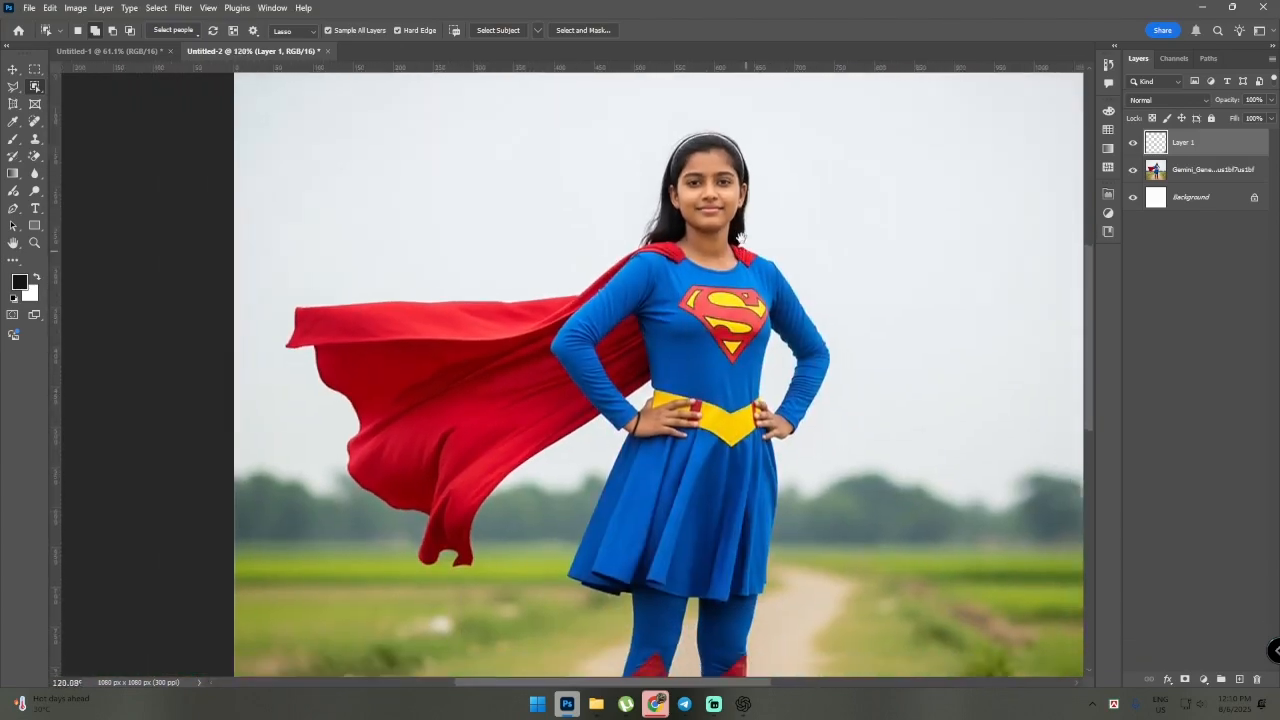
scroll(770, 276, down, 3)
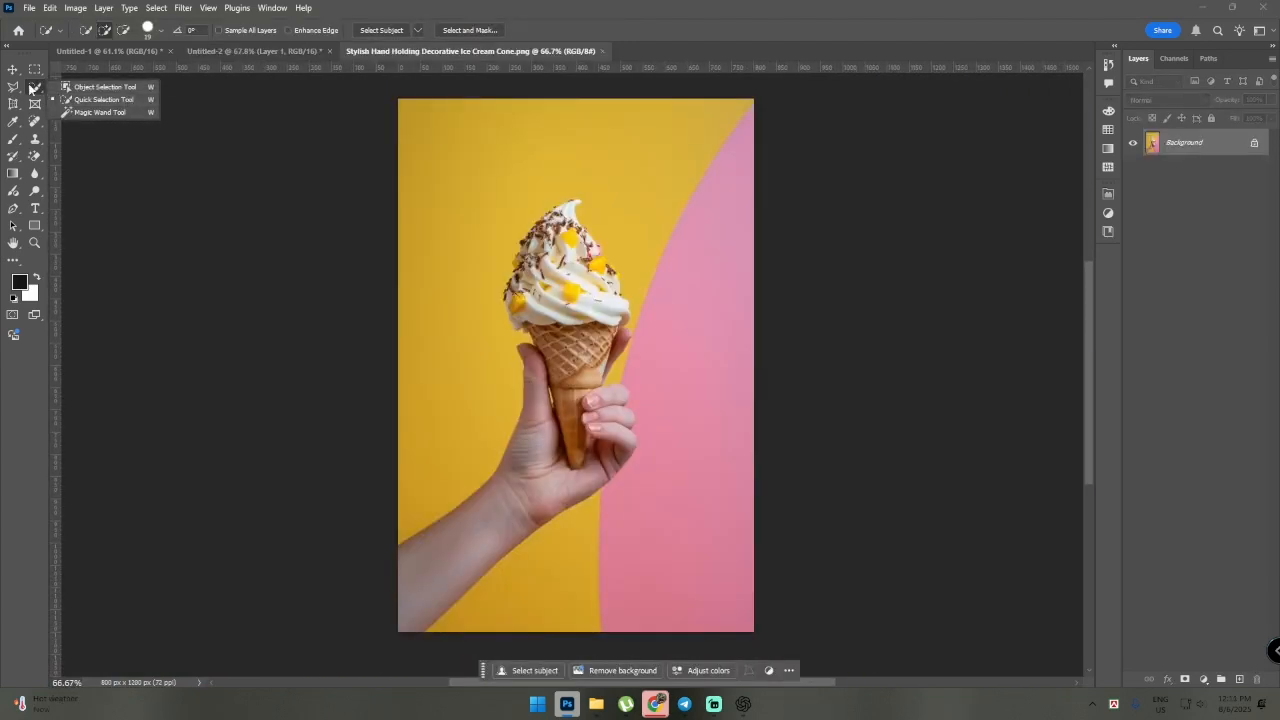
- Activate the Quick Selection tool for the ice cream cone photo
click(128, 101)
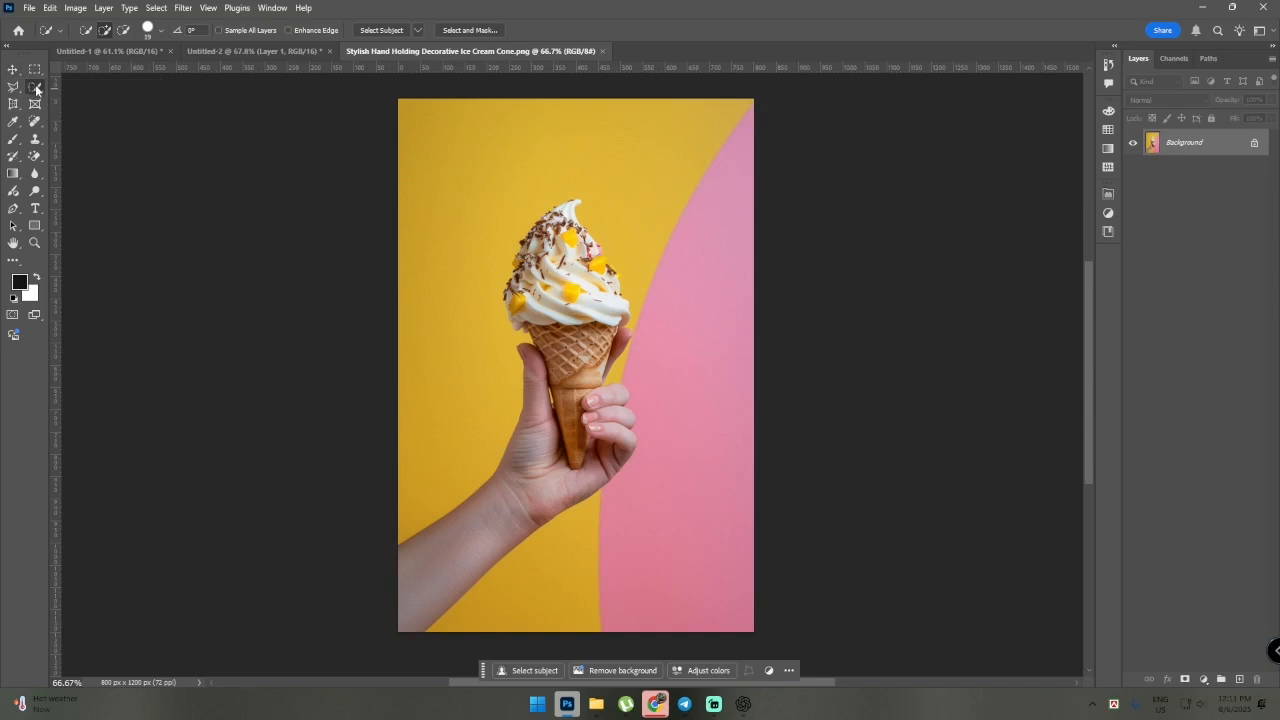
right_click(37, 89)
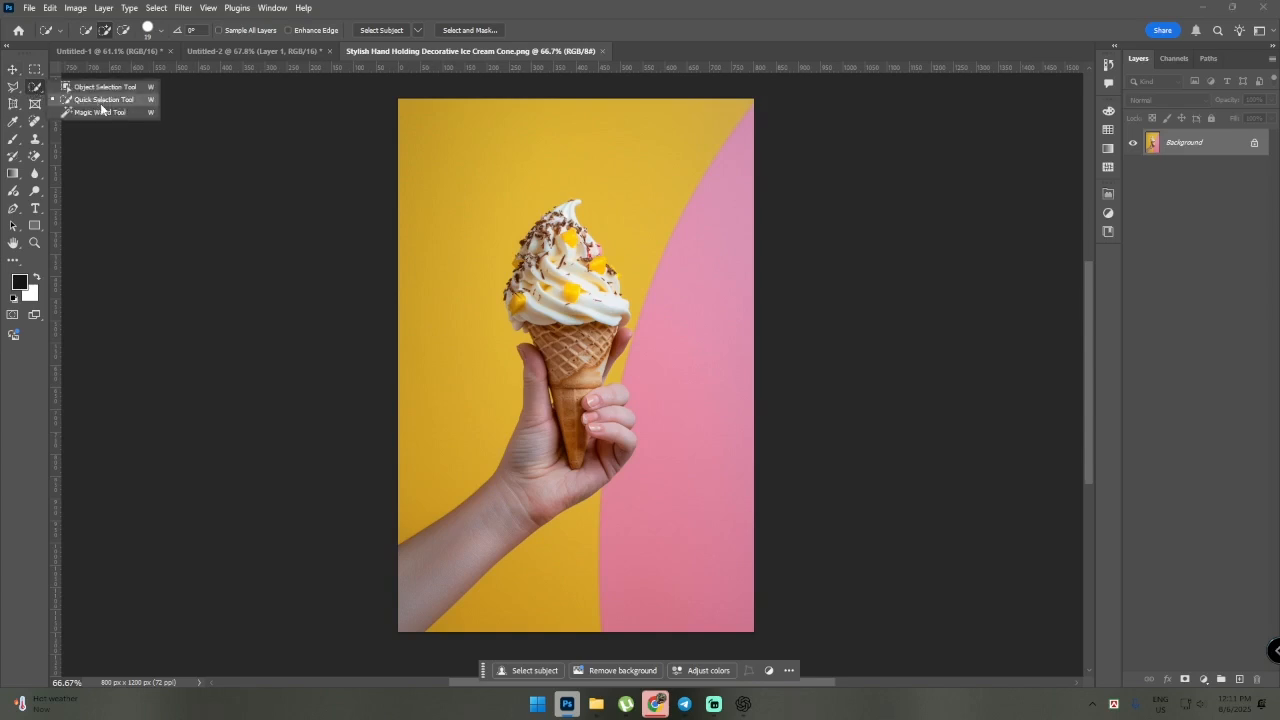
click(101, 104)
- Examine the ice cream swirl, its toppings and the cone in the photo up close
scroll(554, 322, down, 2)
scroll(554, 322, up, 3)
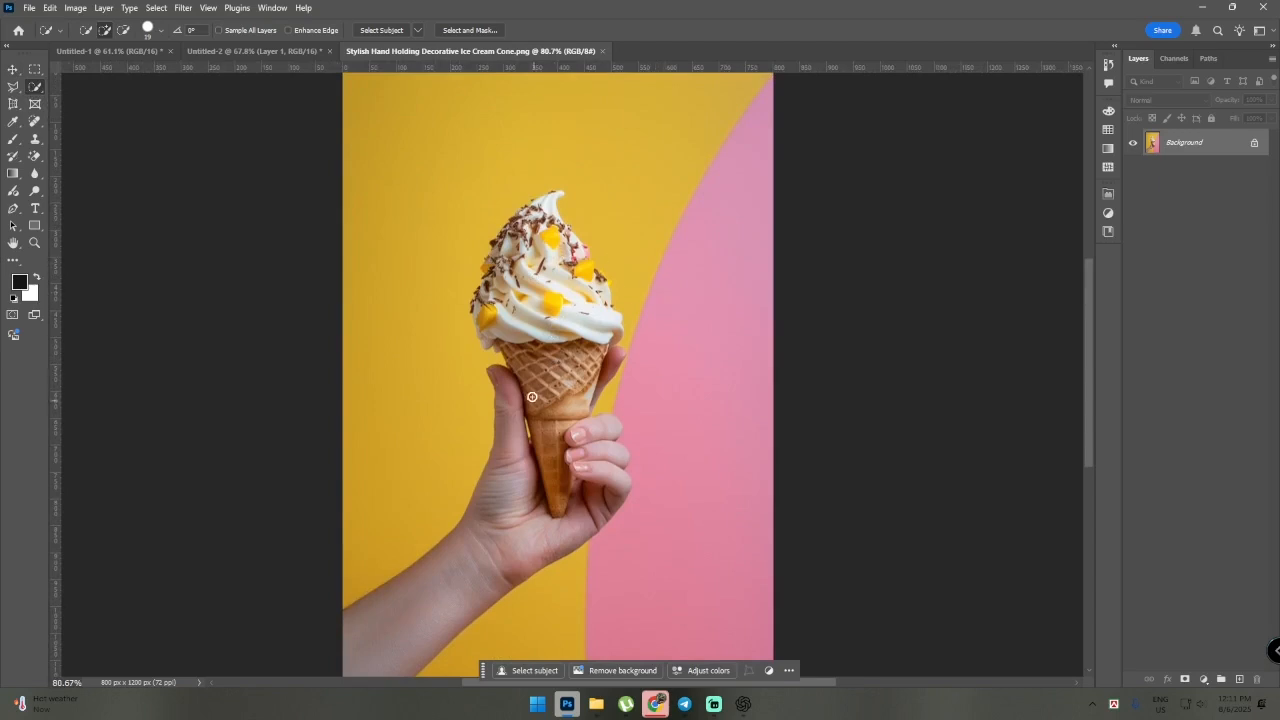
scroll(600, 310, up, 3)
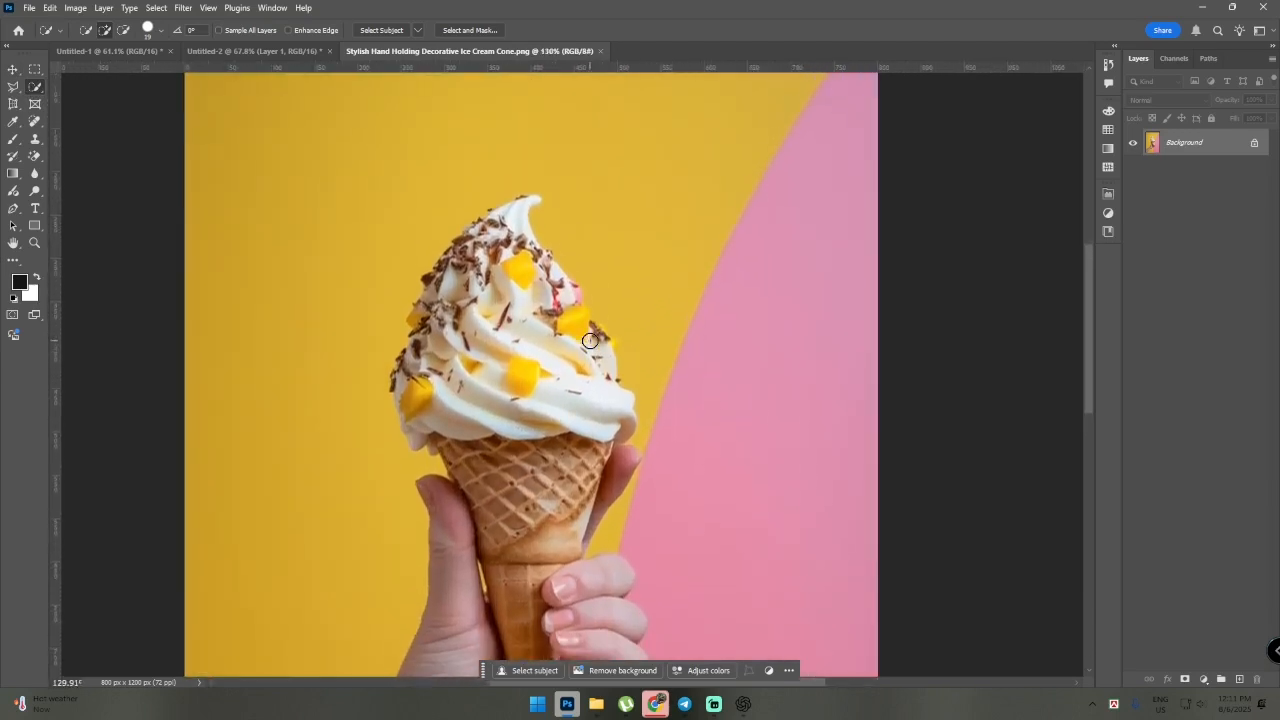
scroll(590, 341, down, 1)
scroll(570, 320, up, 2)
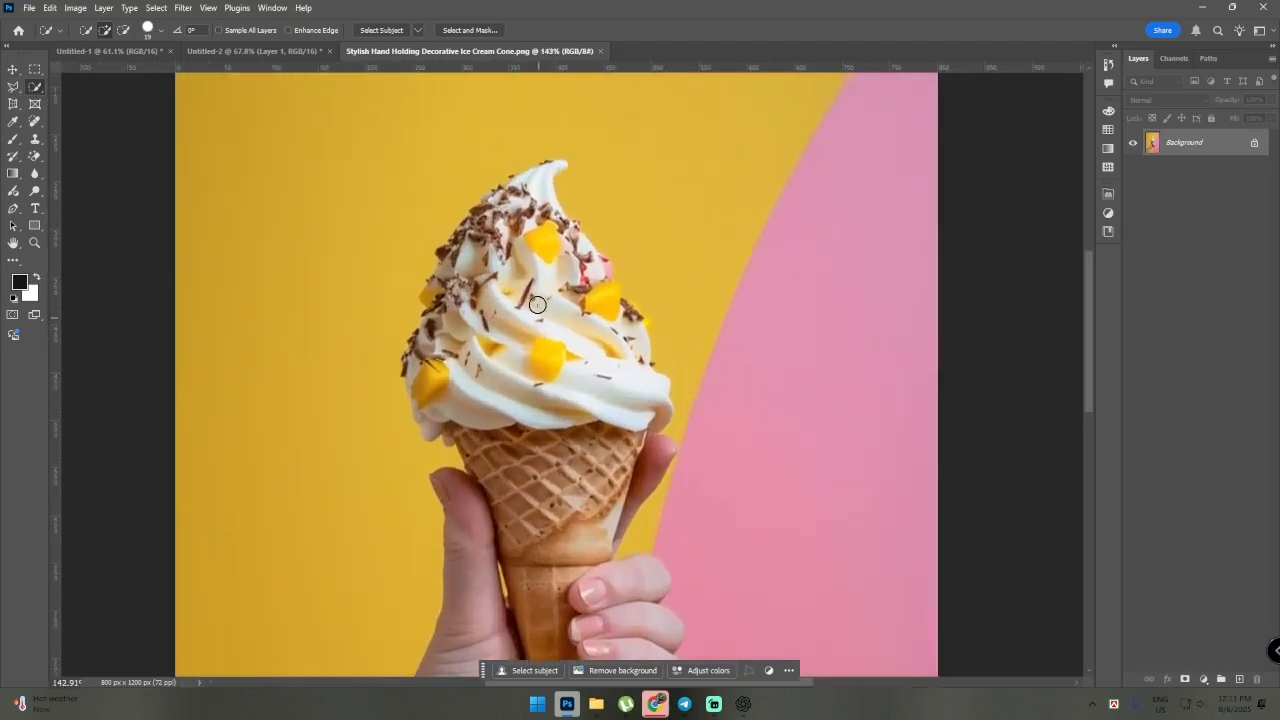
scroll(545, 340, down, 3)
scroll(556, 383, down, 2)
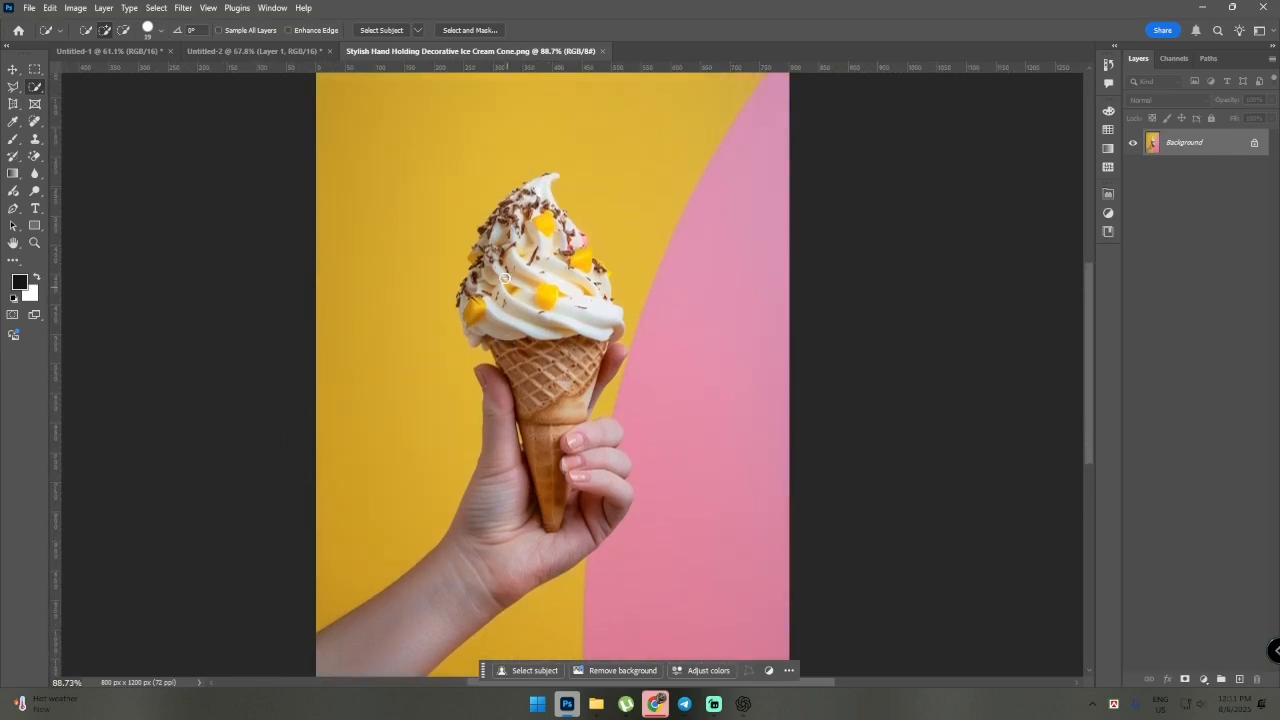
scroll(510, 290, up, 3)
scroll(510, 290, up, 3)
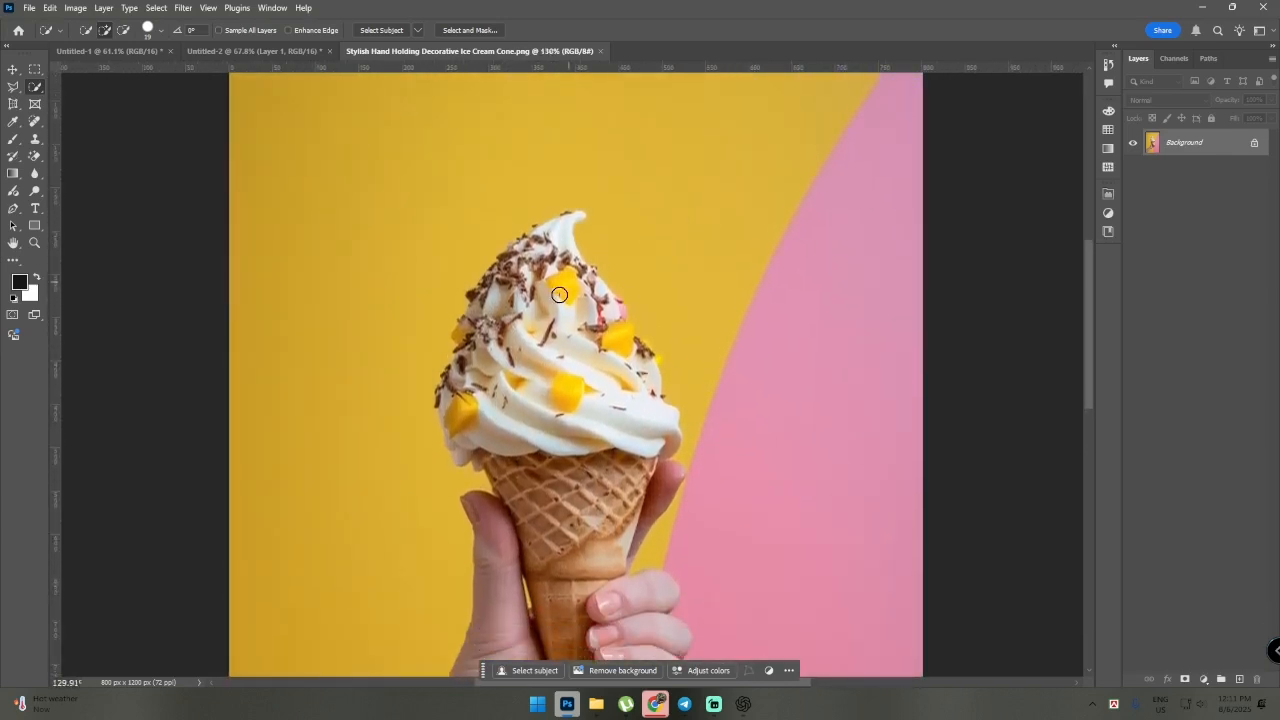
scroll(544, 296, up, 1)
scroll(544, 296, up, 2)
scroll(546, 263, up, 1)
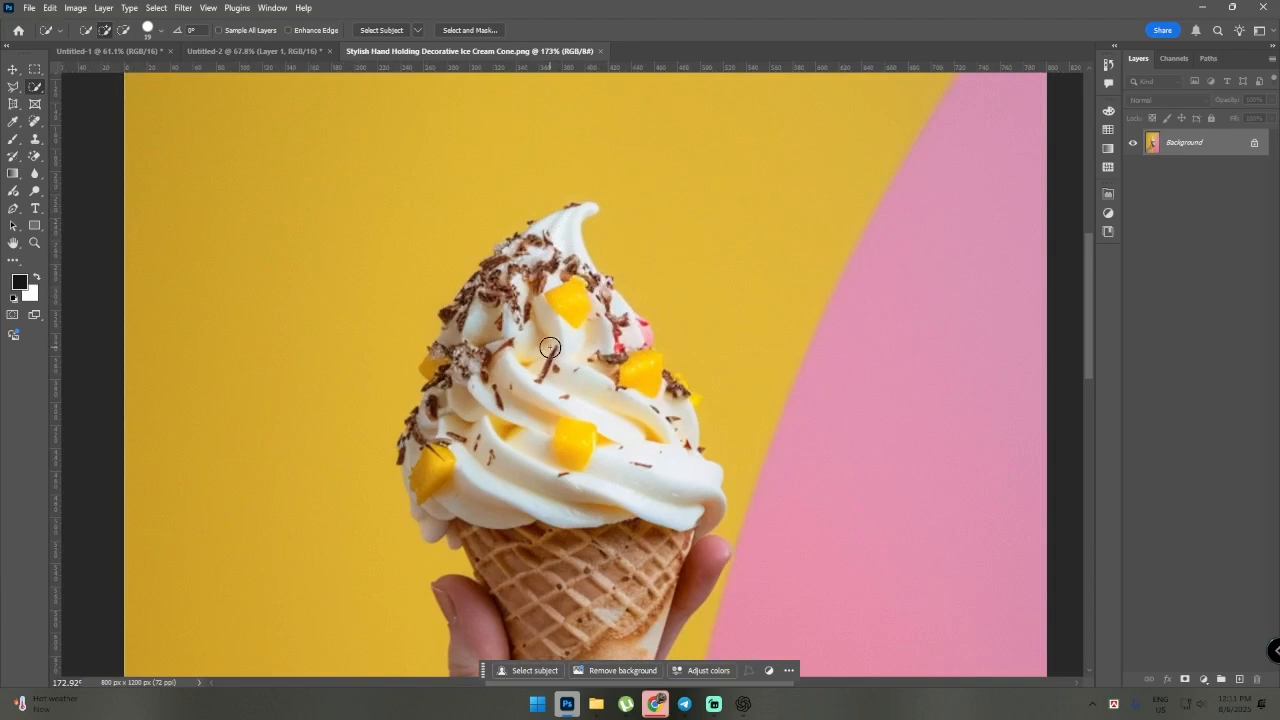
scroll(549, 341, up, 4)
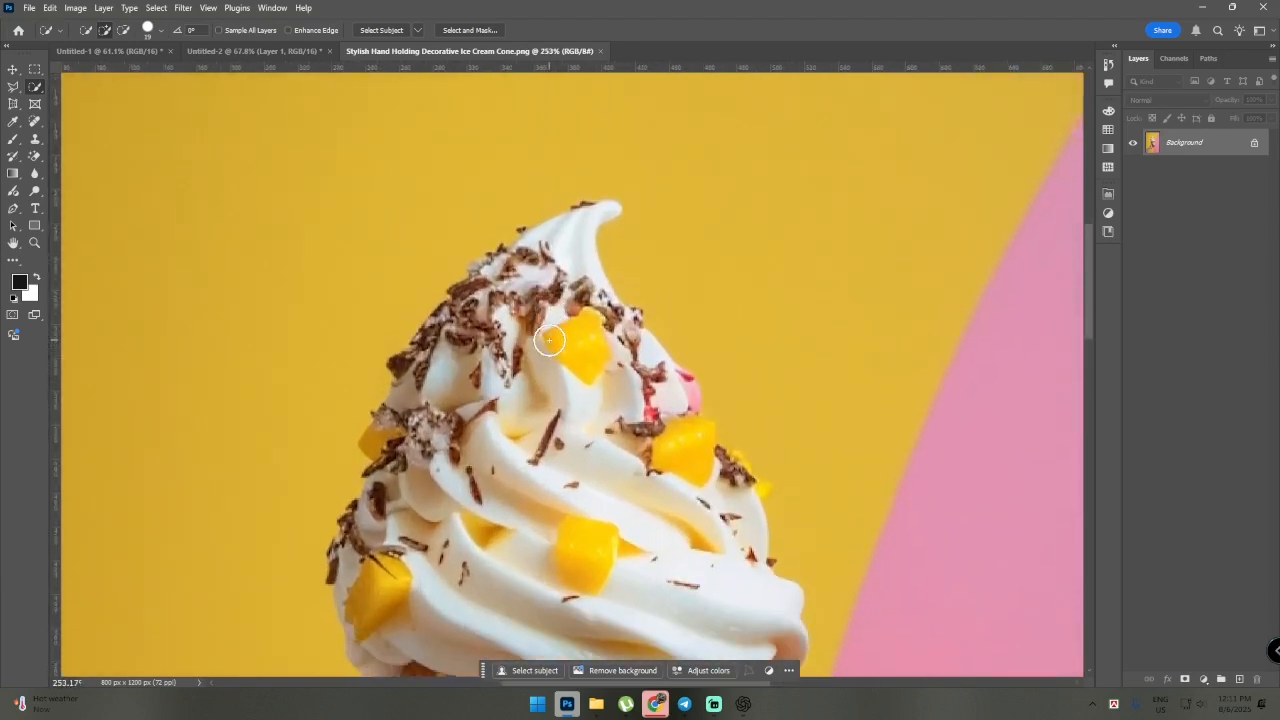
- Paint a Quick Selection over the whole ice cream swirl with its toppings, down to the cone's rim
scroll(560, 313, down, 2)
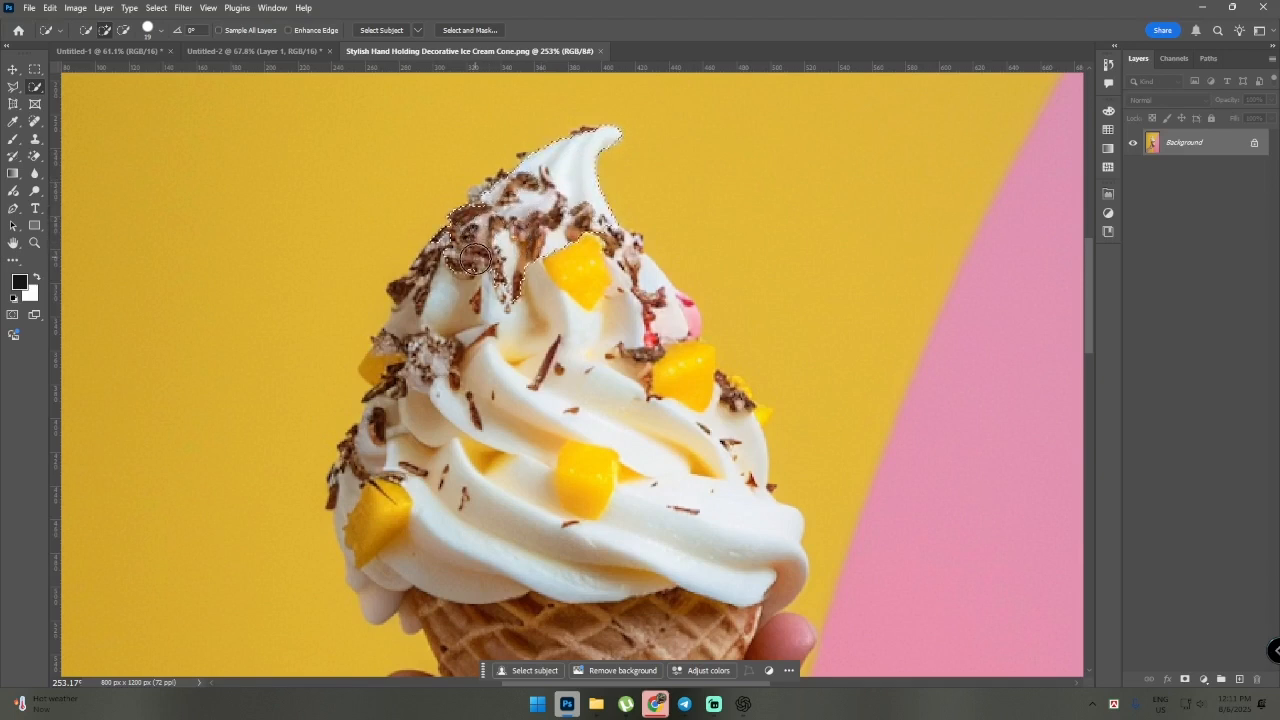
mouse_move(446, 311)
mouse_down()
mouse_move(438, 269)
mouse_move(416, 307)
mouse_move(431, 358)
mouse_move(419, 335)
mouse_move(400, 452)
mouse_move(365, 505)
mouse_move(377, 570)
mouse_move(494, 534)
mouse_move(658, 529)
mouse_move(695, 443)
mouse_move(655, 340)
mouse_up()
scroll(630, 375, down, 5)
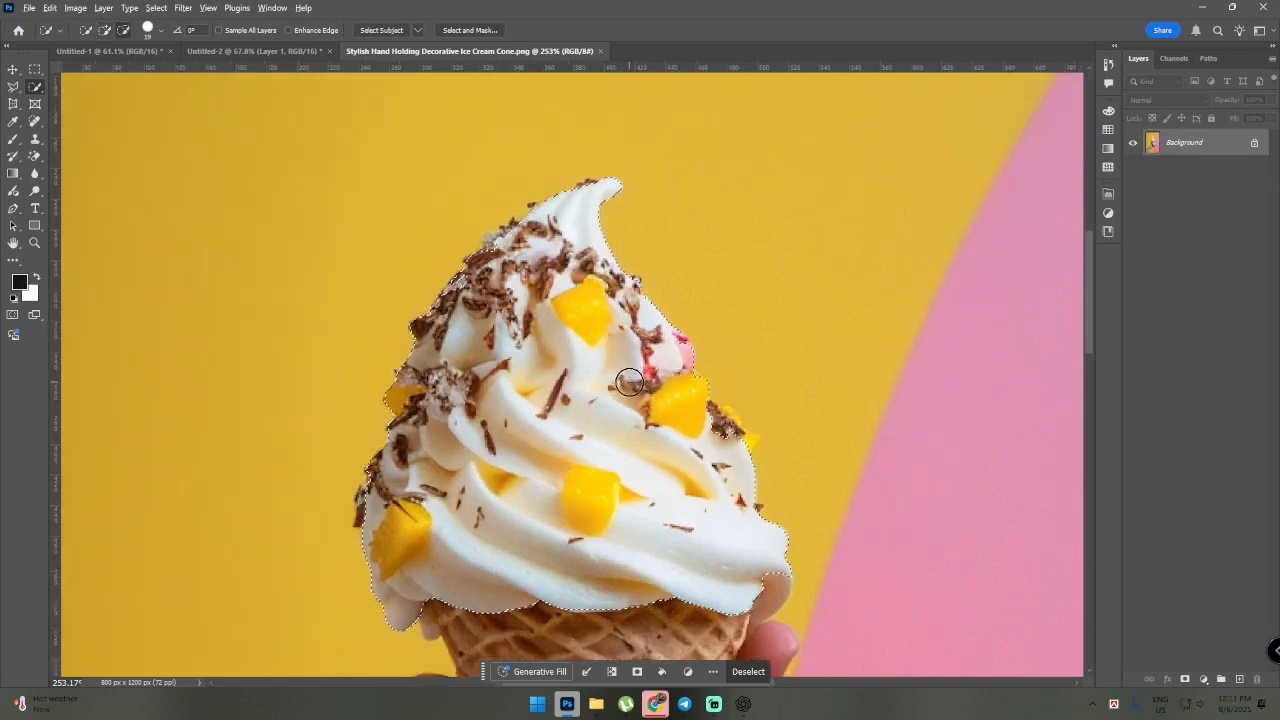
- Inspect the selection edge around the ice cream swirl, its toppings and the cone's rim
scroll(621, 386, up, 3)
scroll(621, 386, up, 2)
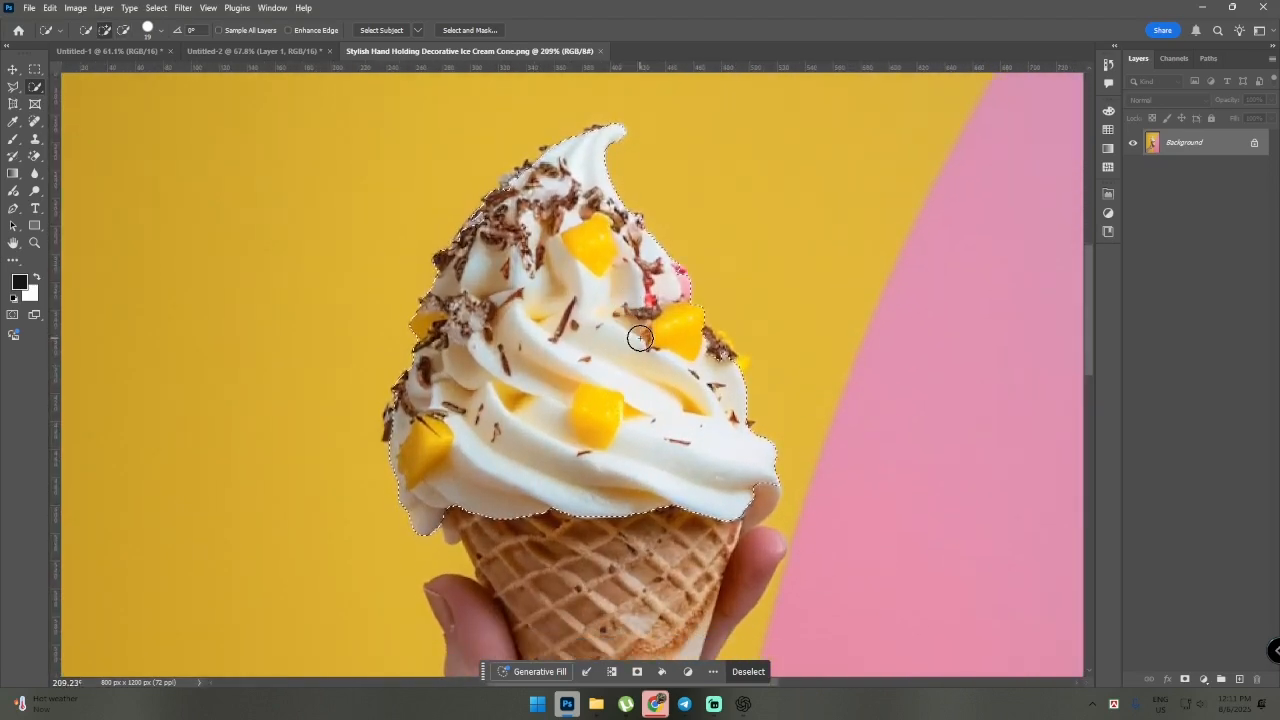
scroll(640, 338, up, 2)
scroll(371, 315, up, 3)
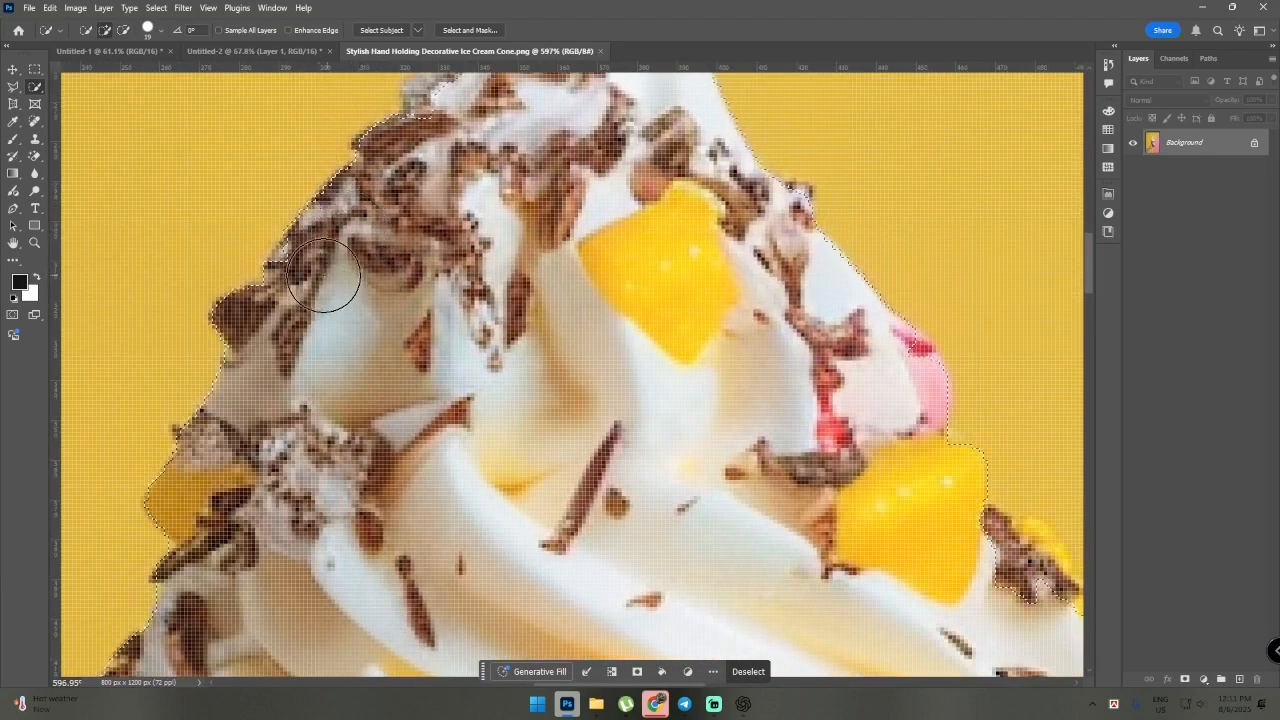
scroll(329, 290, down, 4)
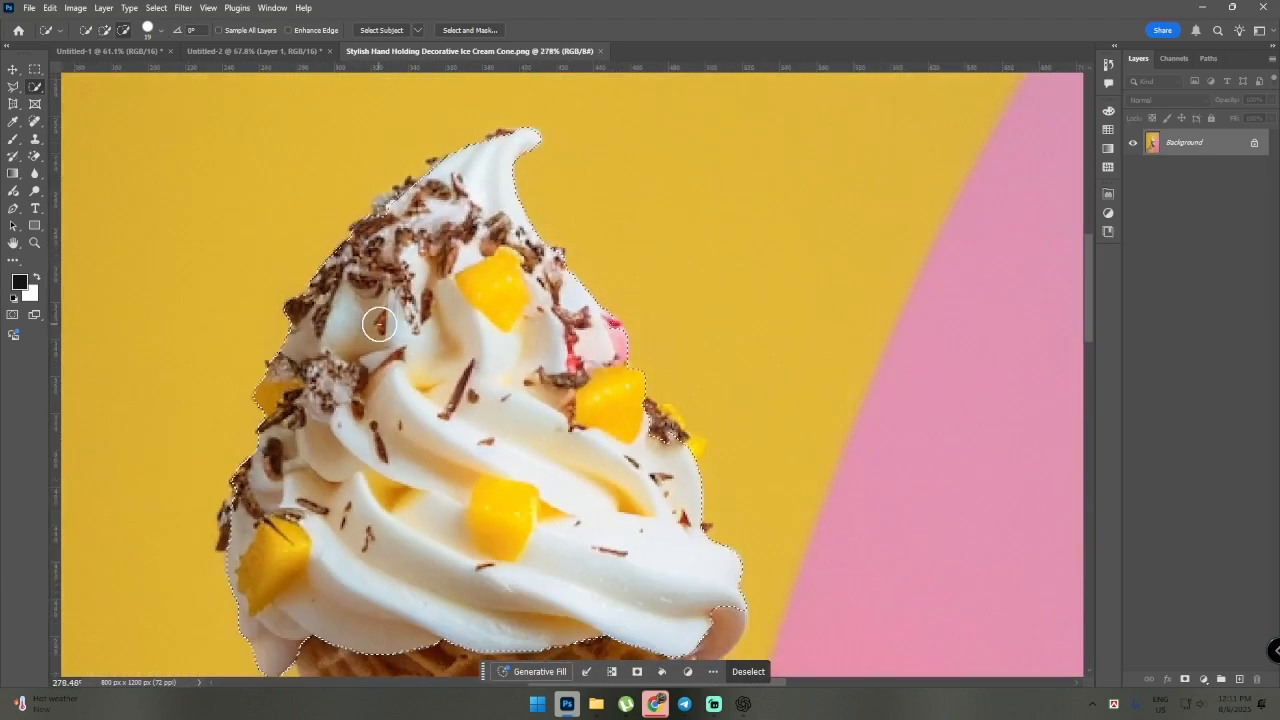
scroll(437, 224, down, 2)
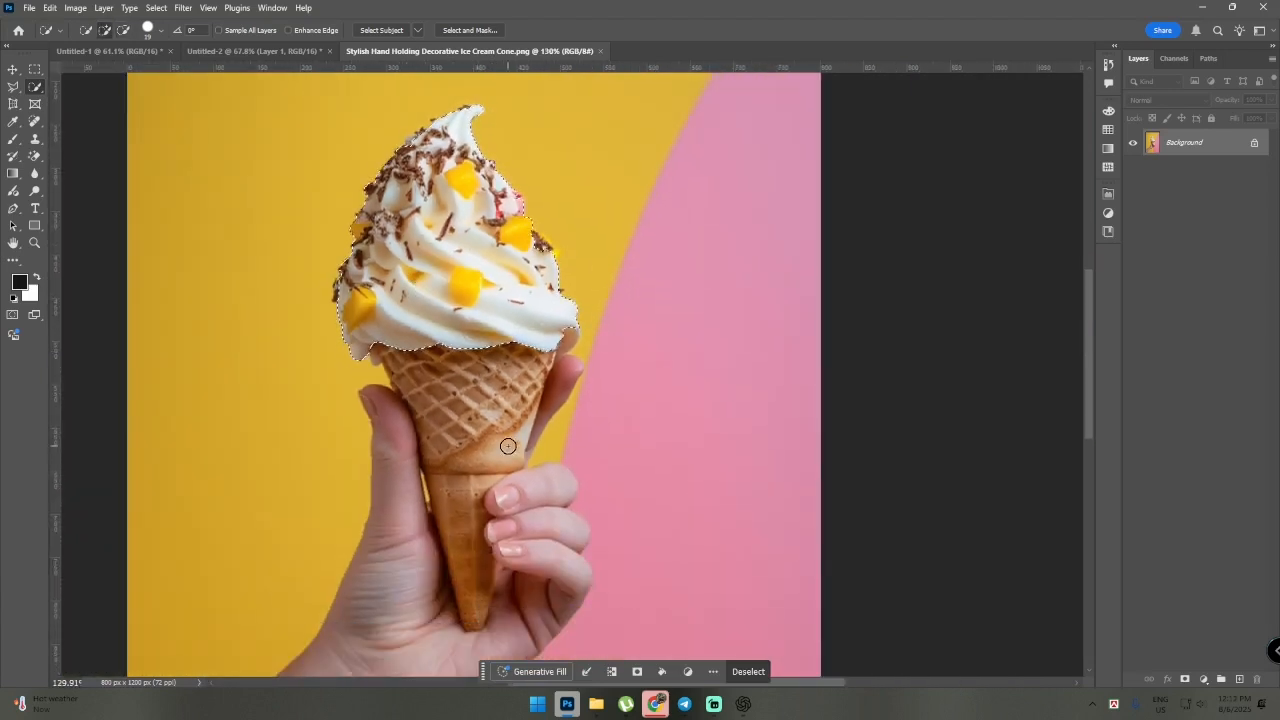
scroll(505, 448, up, 2)
scroll(498, 445, down, 1)
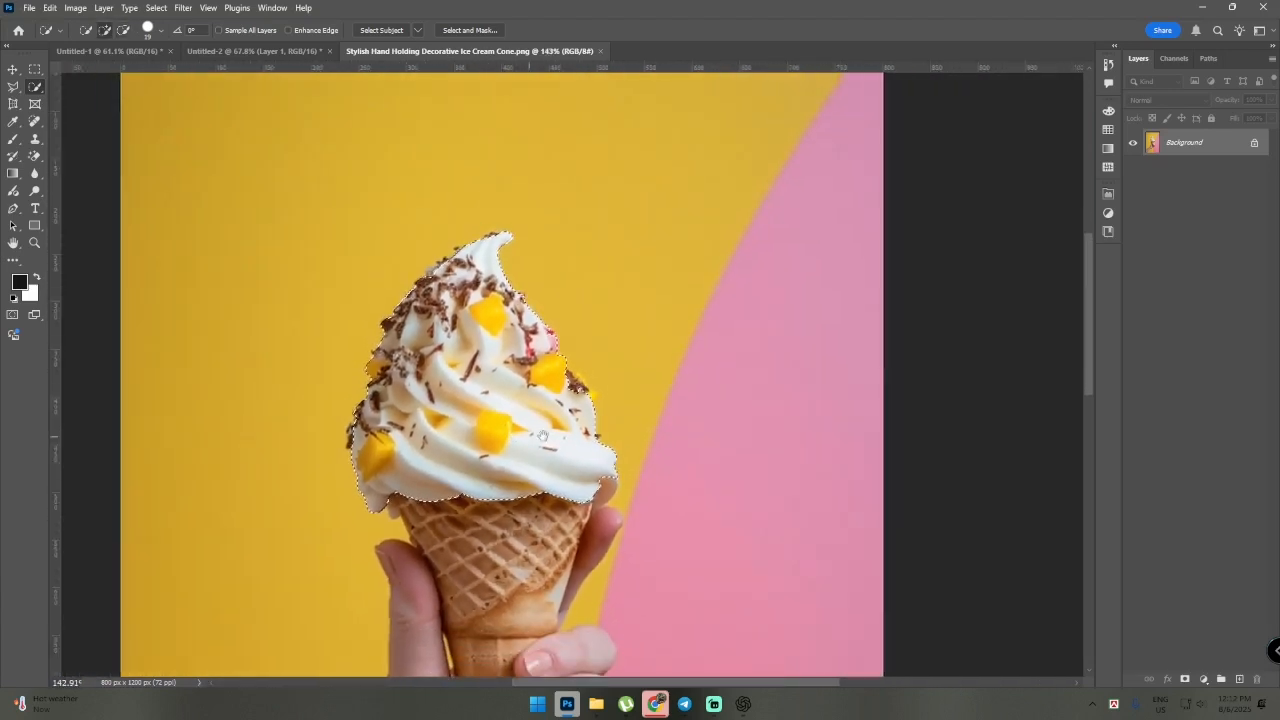
- Remove the selected ice cream swirl with Delete and Fill Selection, and undo the fill
right_click(518, 391)
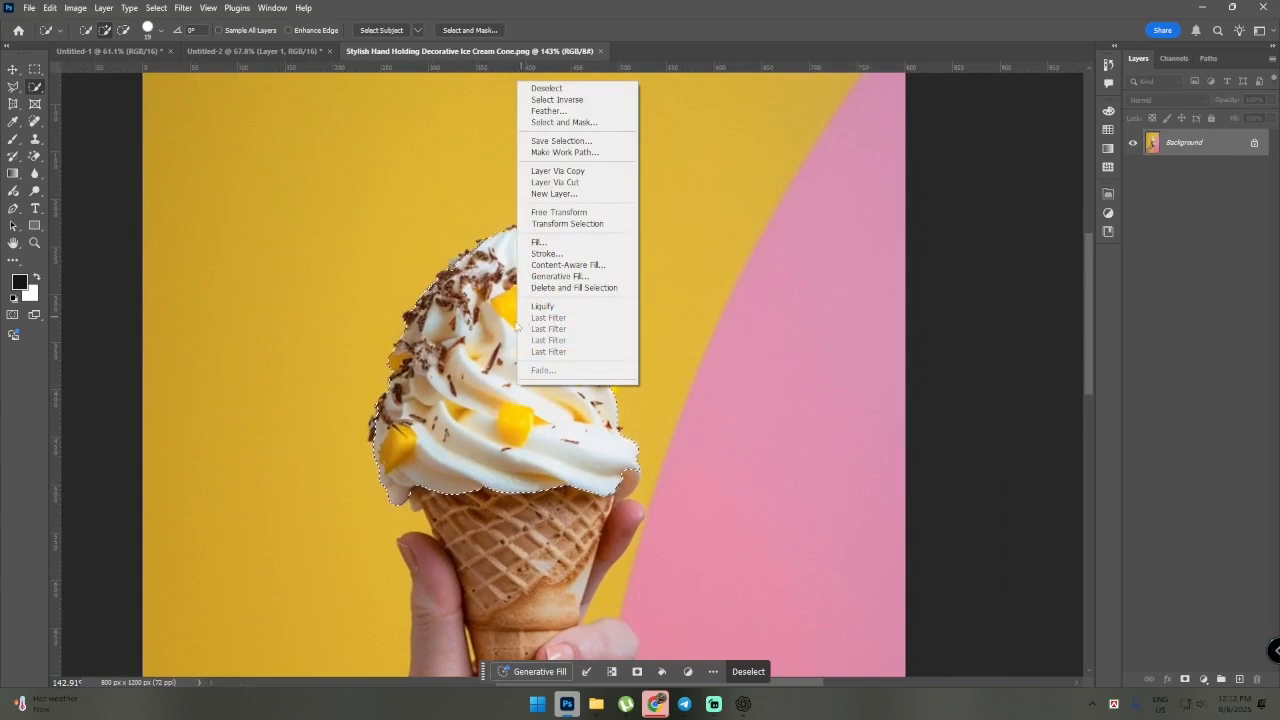
click(545, 287)
scroll(544, 370, down, 4)
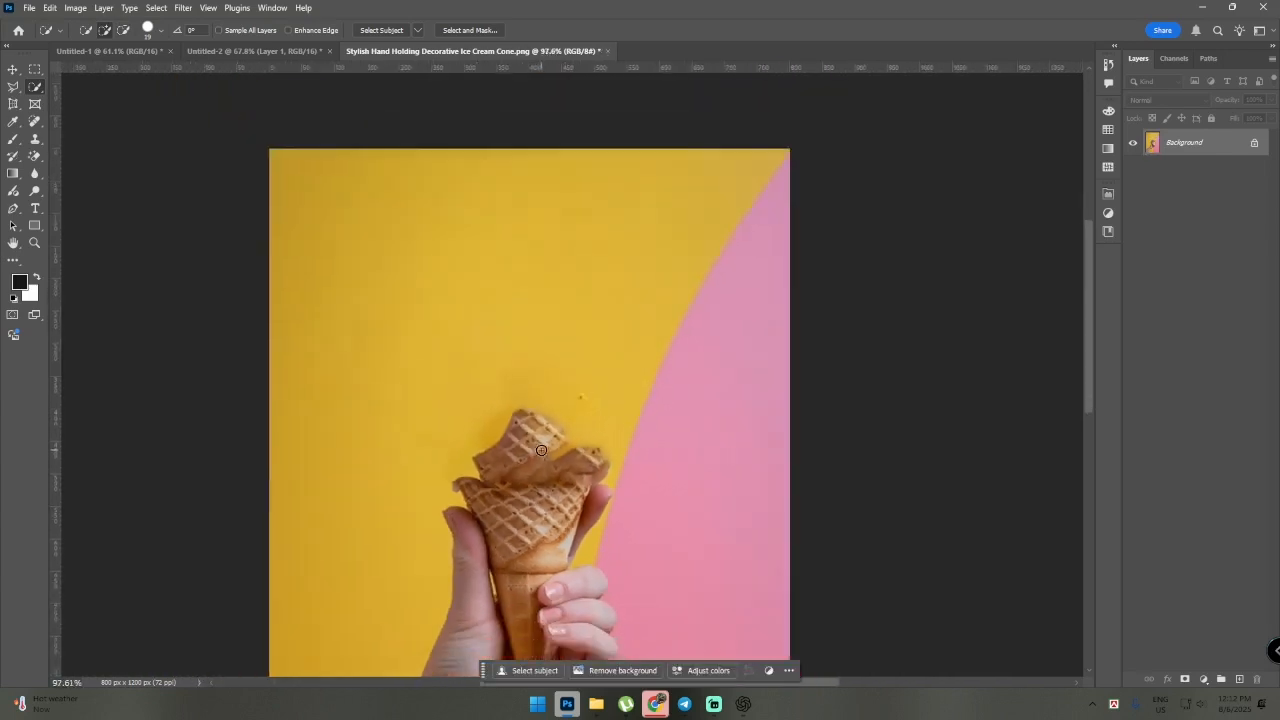
key(ctrl+z)
scroll(553, 462, up, 3)
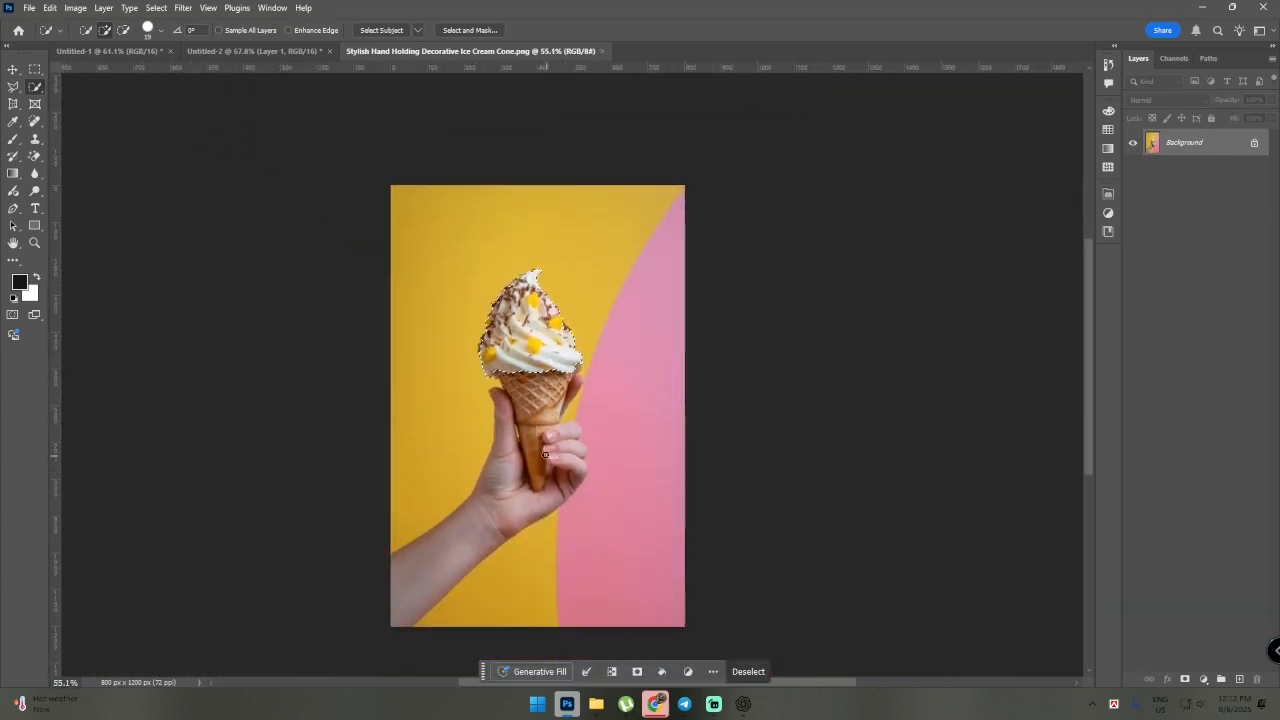
- Add a layer mask from the ice cream selection to isolate the swirl, and undo the mask
click(1187, 679)
scroll(594, 417, up, 3)
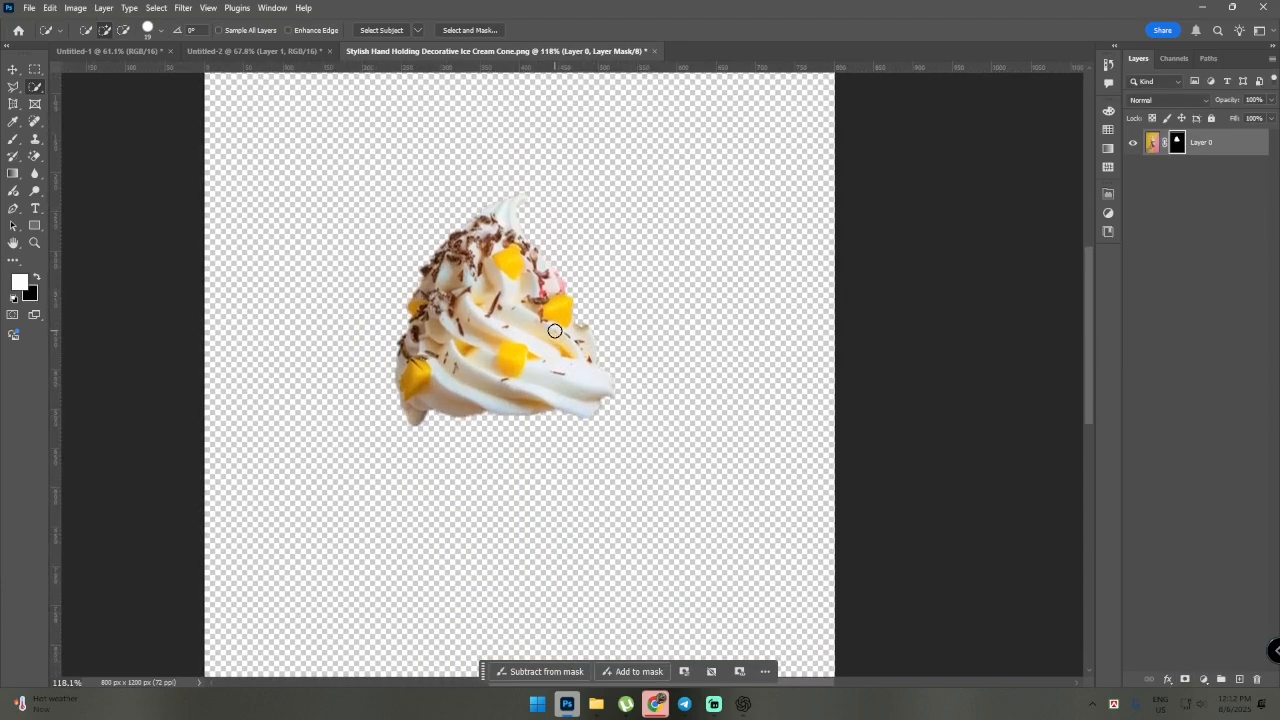
scroll(450, 309, up, 2)
key(ctrl+z)
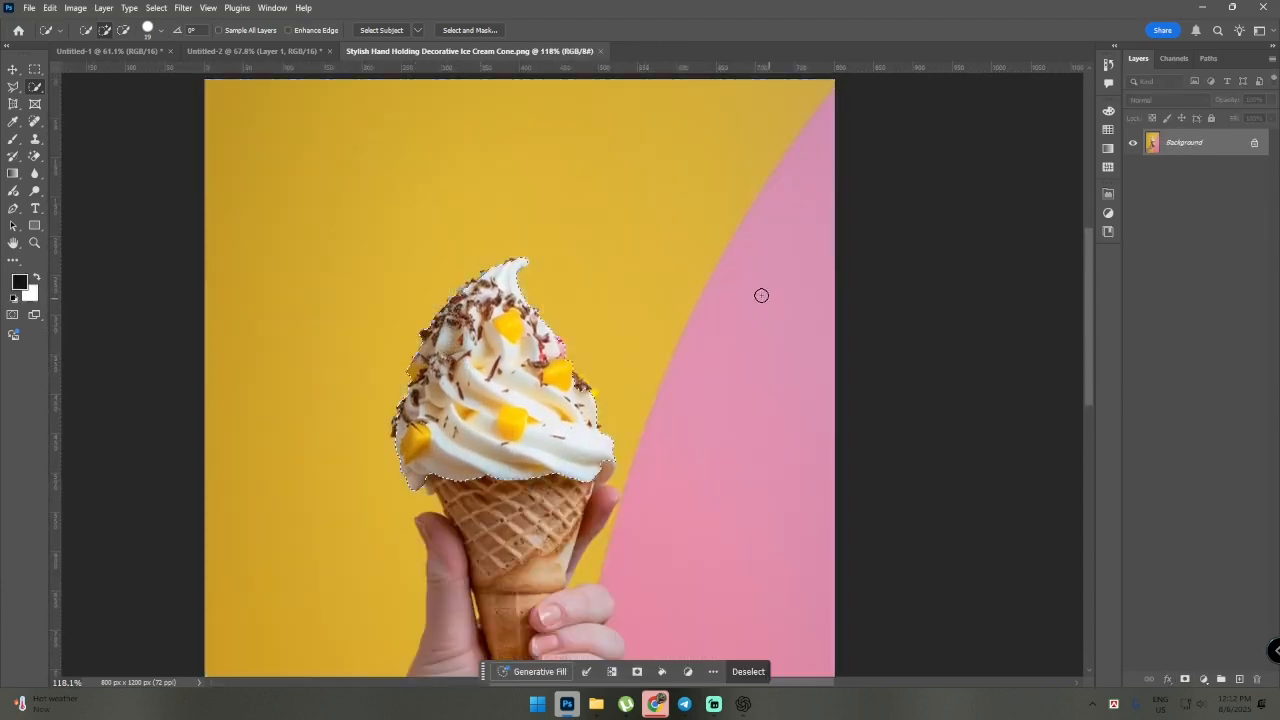
- Turn on Sample All Layers and Enhance Edge for the Quick Selection tool, and set it to Add to Selection mode
scroll(760, 294, down, 3)
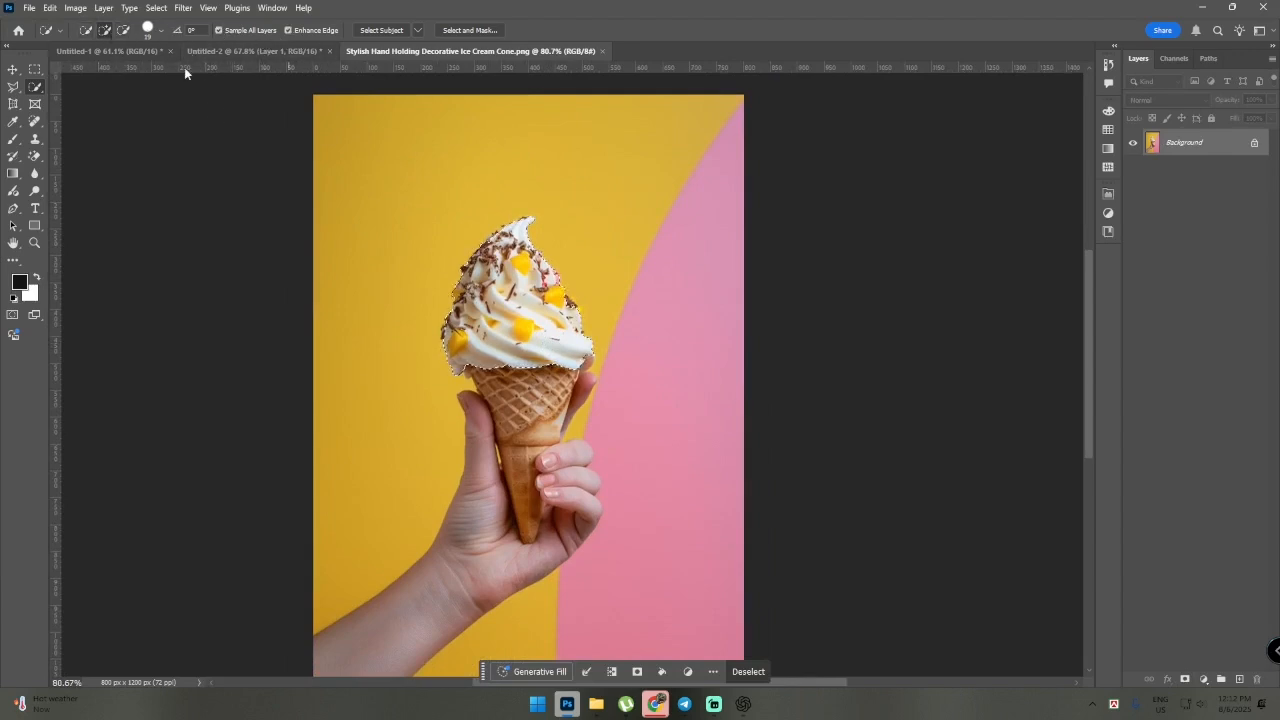
scroll(184, 67, up, 1)
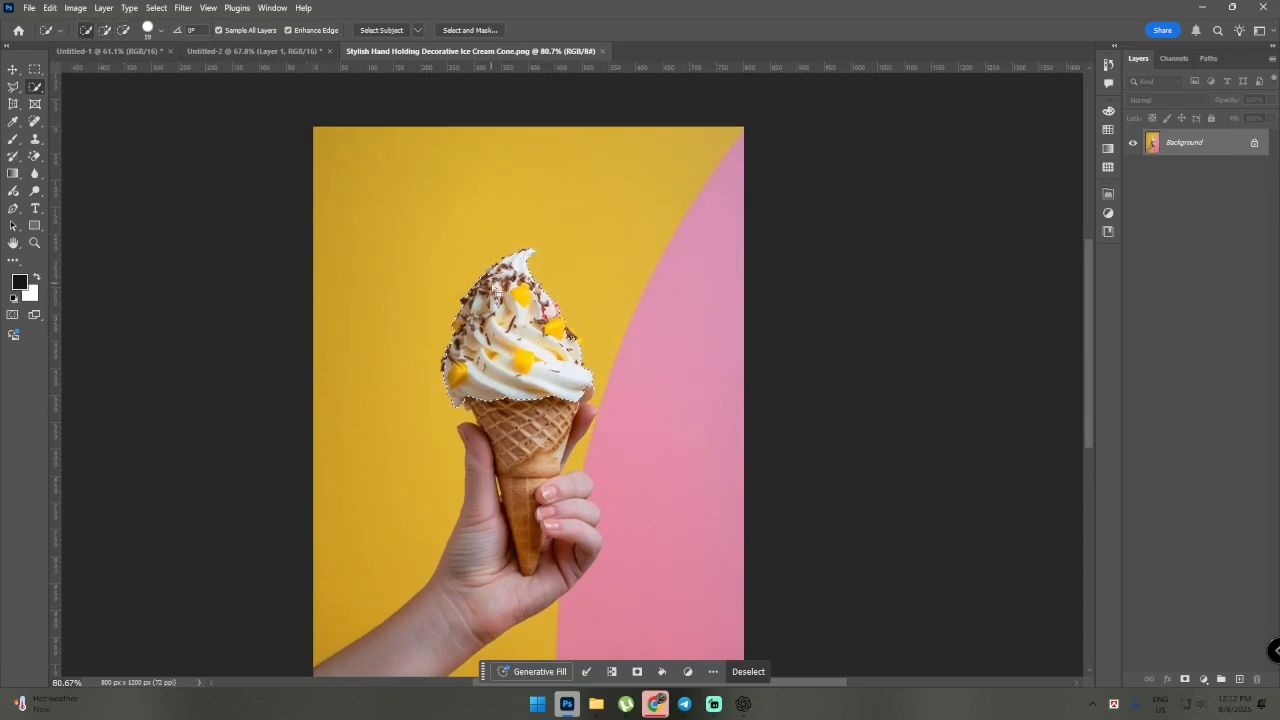
scroll(515, 312, up, 3)
scroll(517, 314, down, 1)
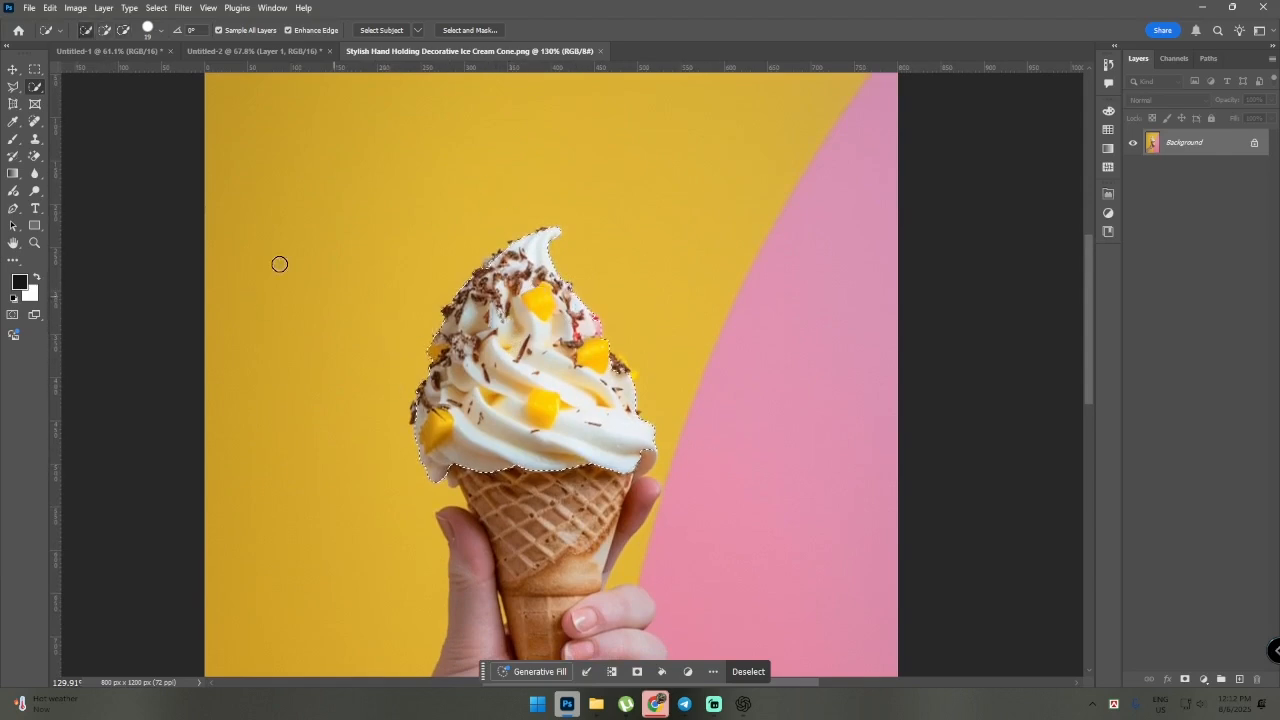
click(104, 30)
scroll(524, 272, down, 1)
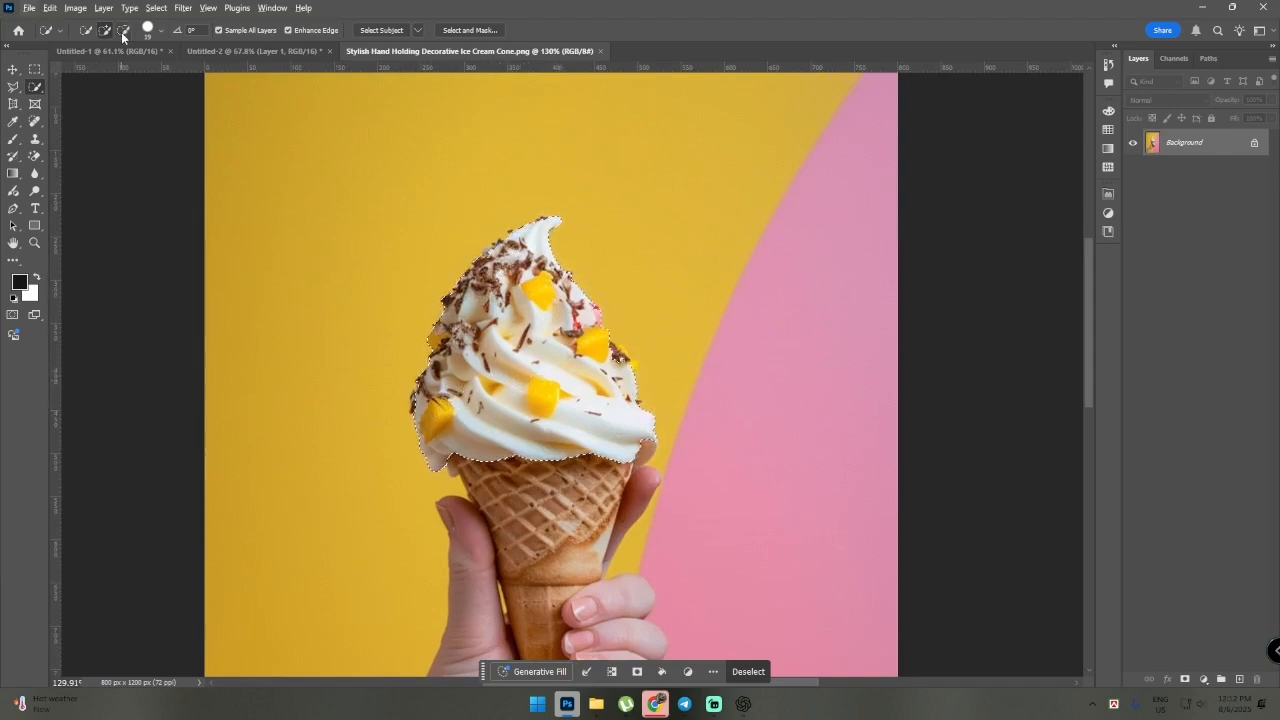
- Subtract a band across the middle and lower part of the swirl from the selection, and restore the full selection
scroll(716, 374, down, 4)
drag(627, 299, 523, 338)
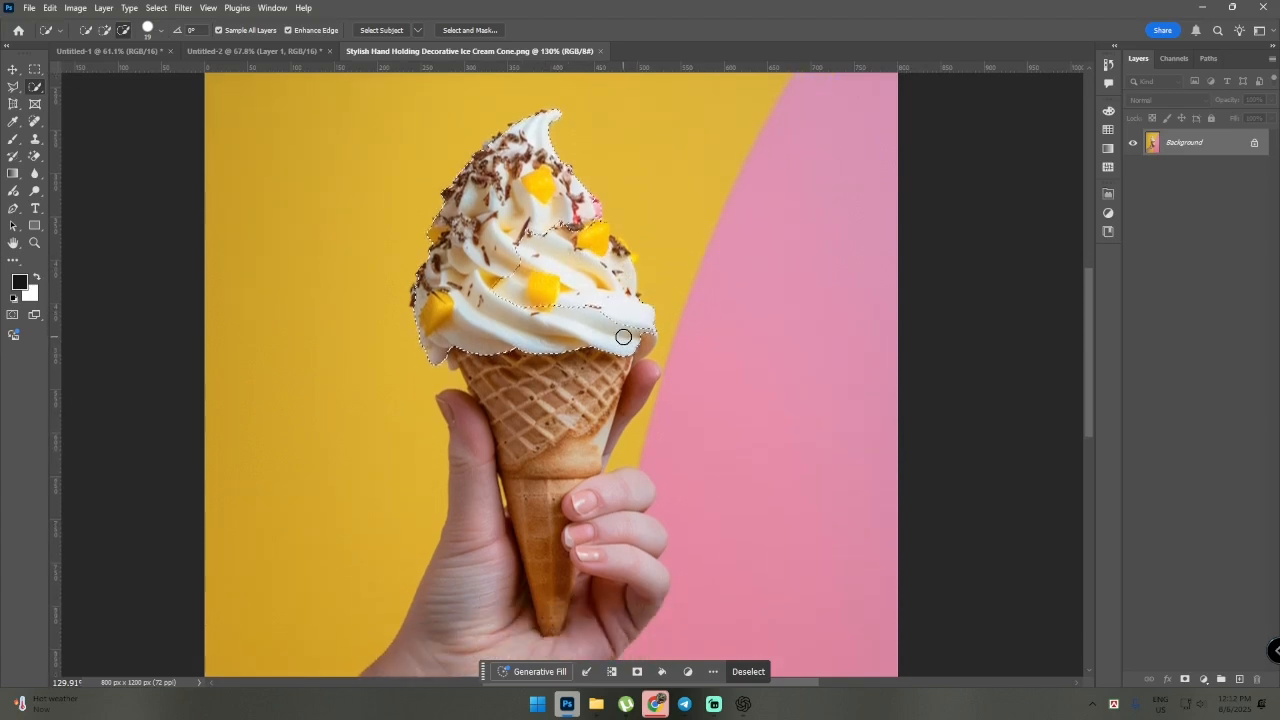
scroll(620, 342, down, 3)
scroll(529, 343, up, 4)
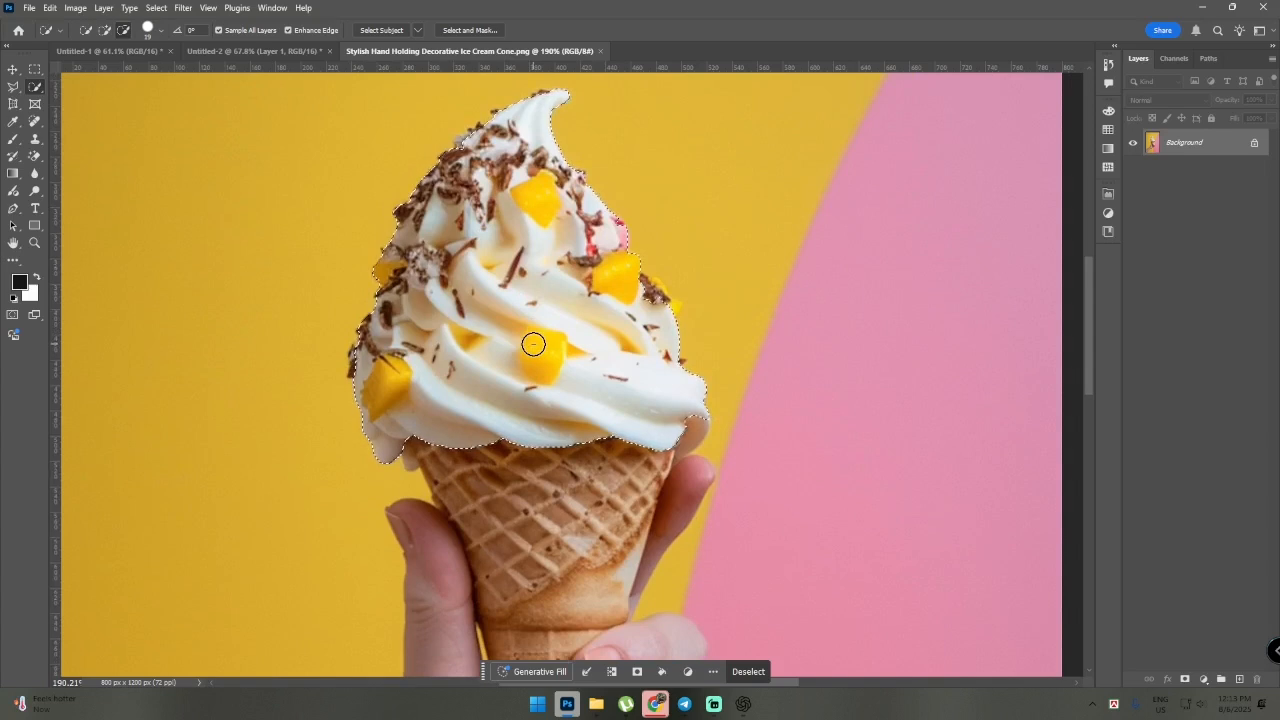
scroll(486, 383, down, 4)
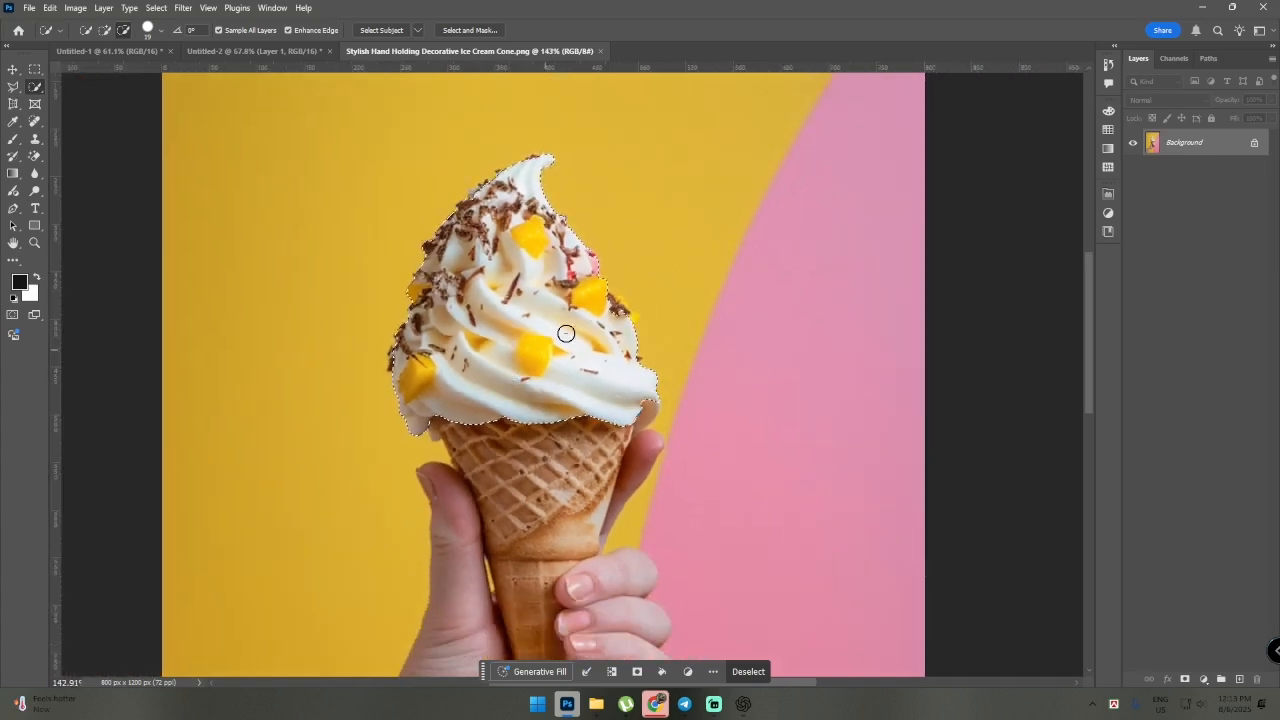
scroll(534, 409, down, 1)
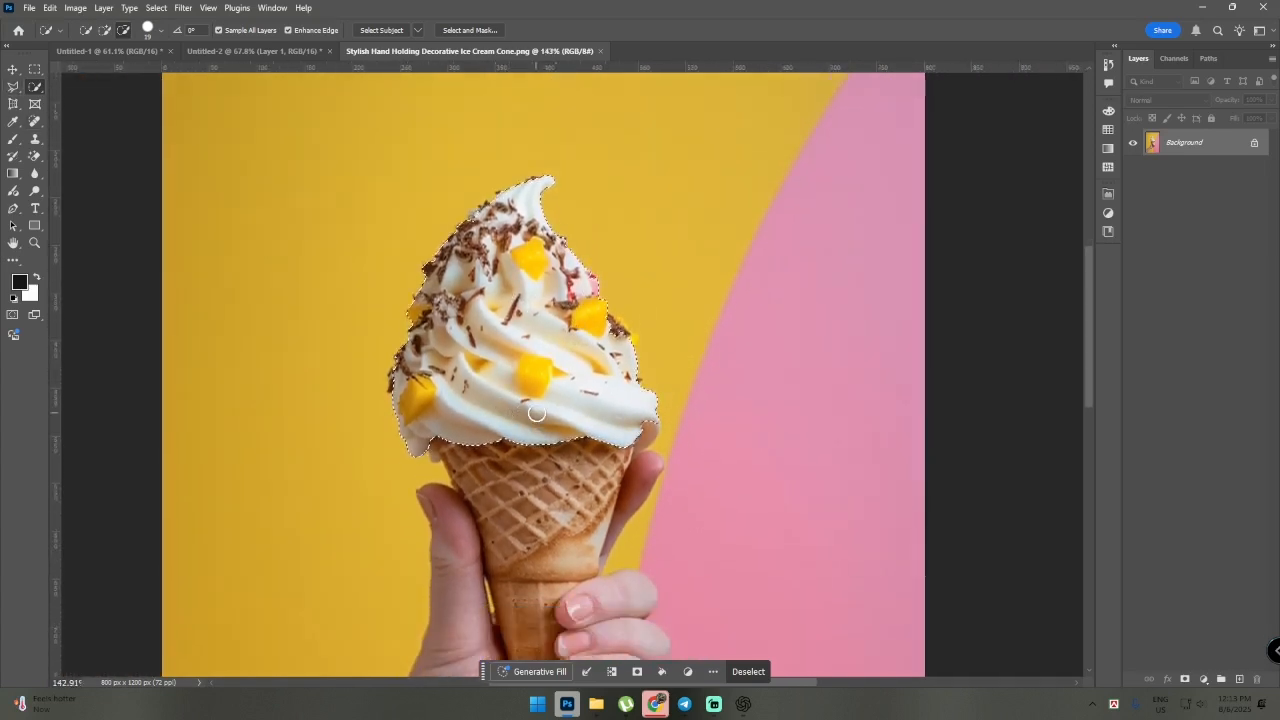
scroll(536, 412, down, 2)
scroll(536, 412, down, 4)
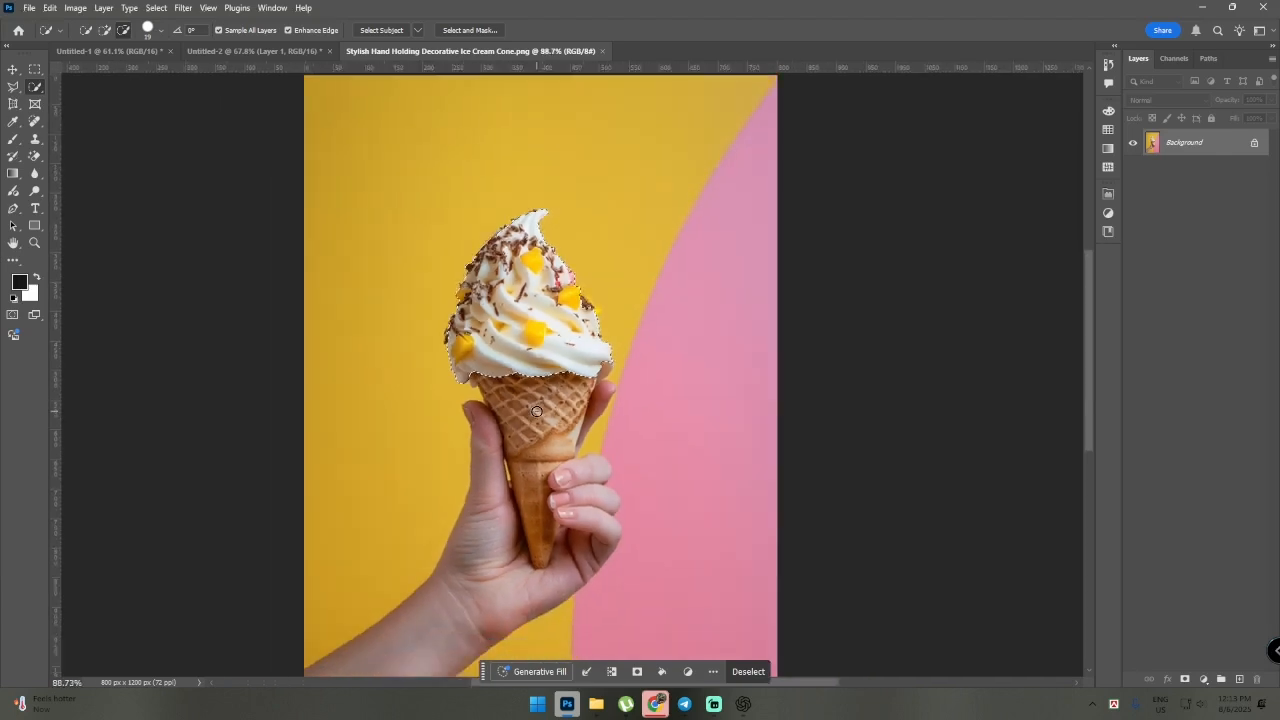
- Select the swirl and cone together by lassoing around them with the Object Selection tool
right_click(36, 88)
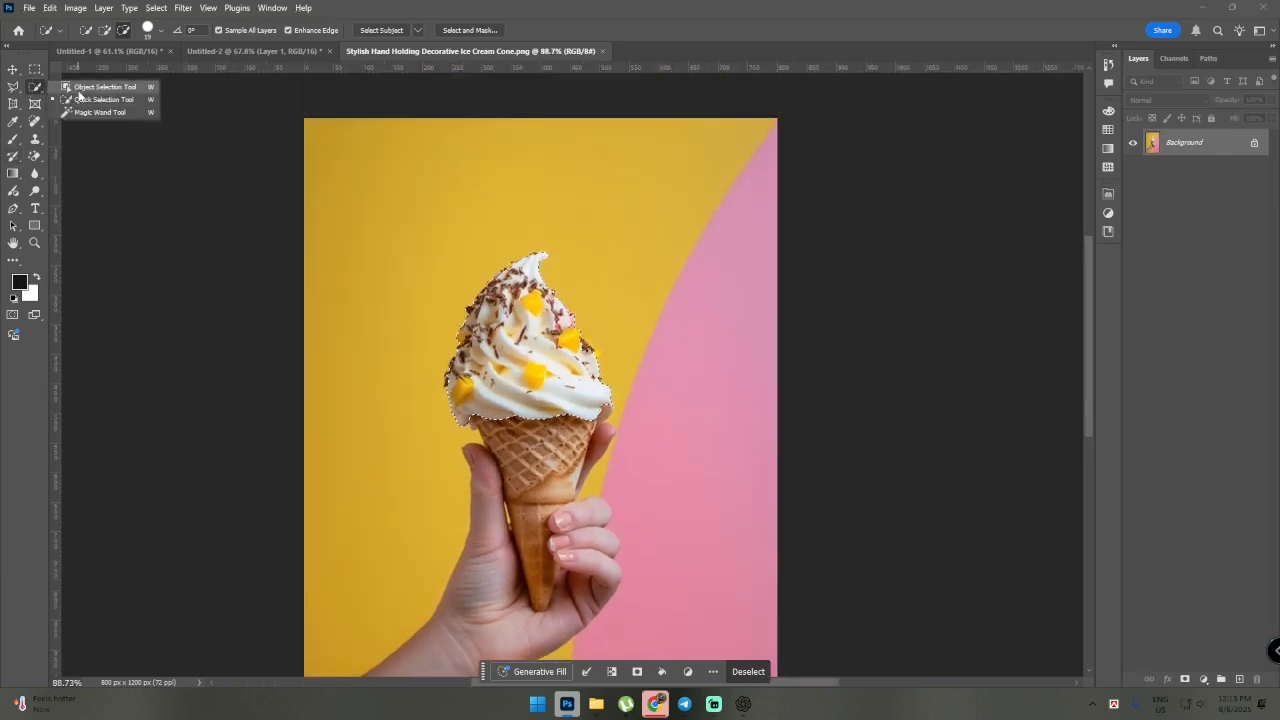
click(110, 88)
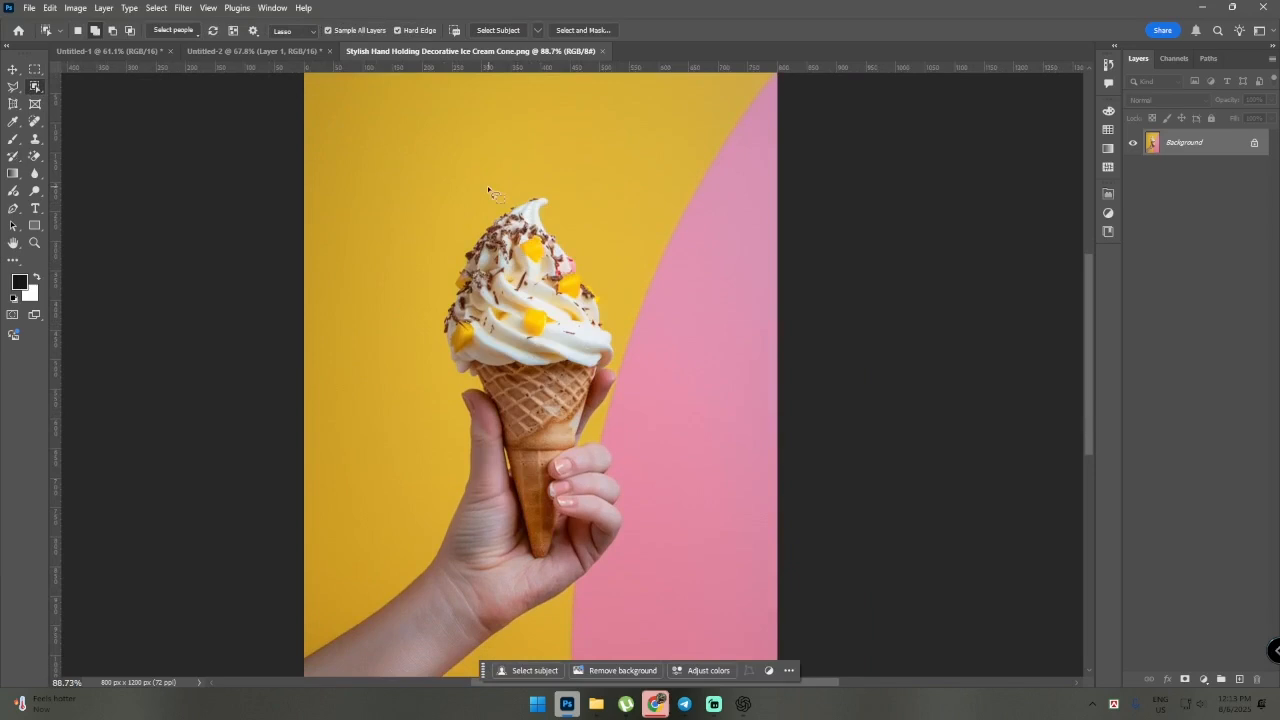
mouse_move(487, 186)
mouse_down()
mouse_move(457, 206)
mouse_move(437, 315)
mouse_up()
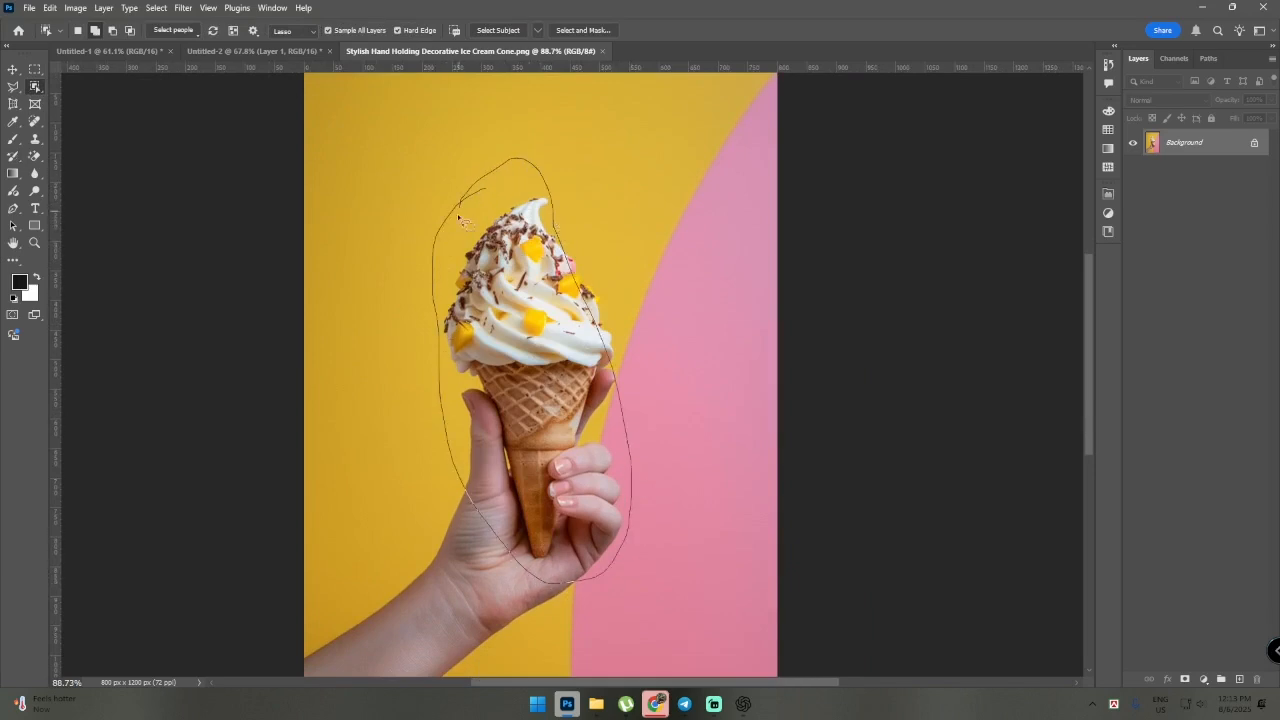
drag(458, 212, 460, 210)
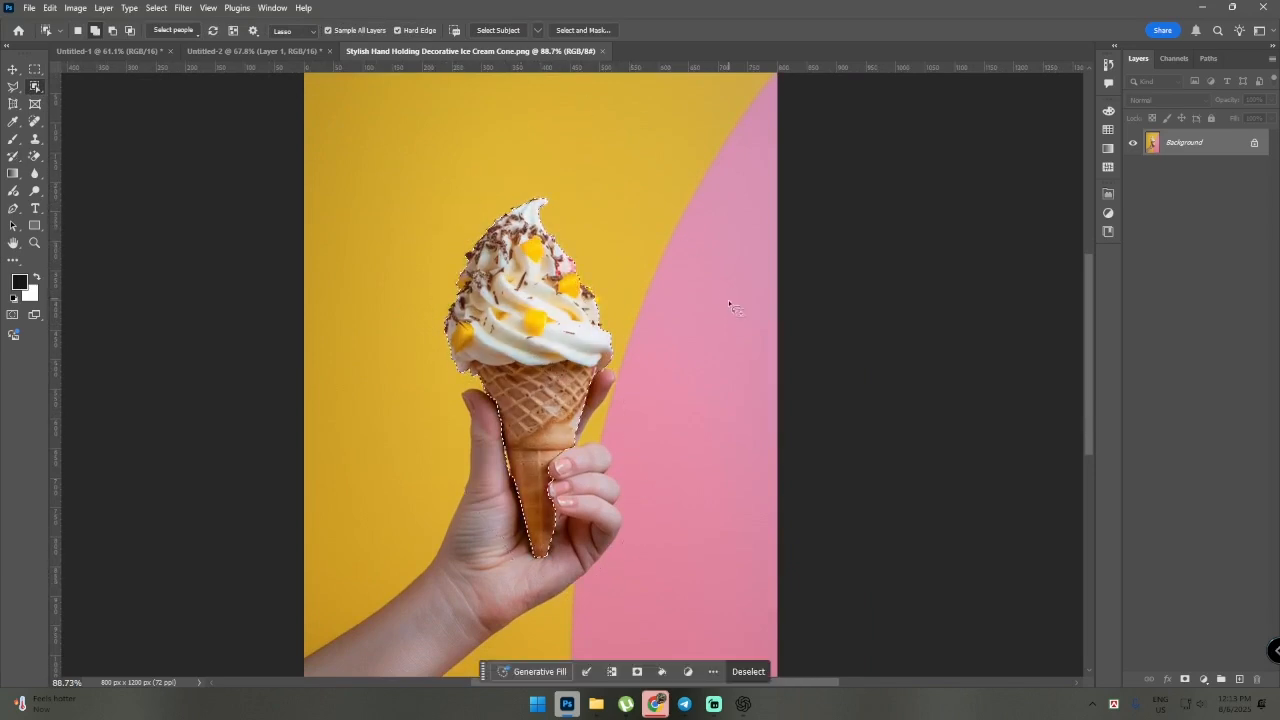
scroll(700, 340, up, 8)
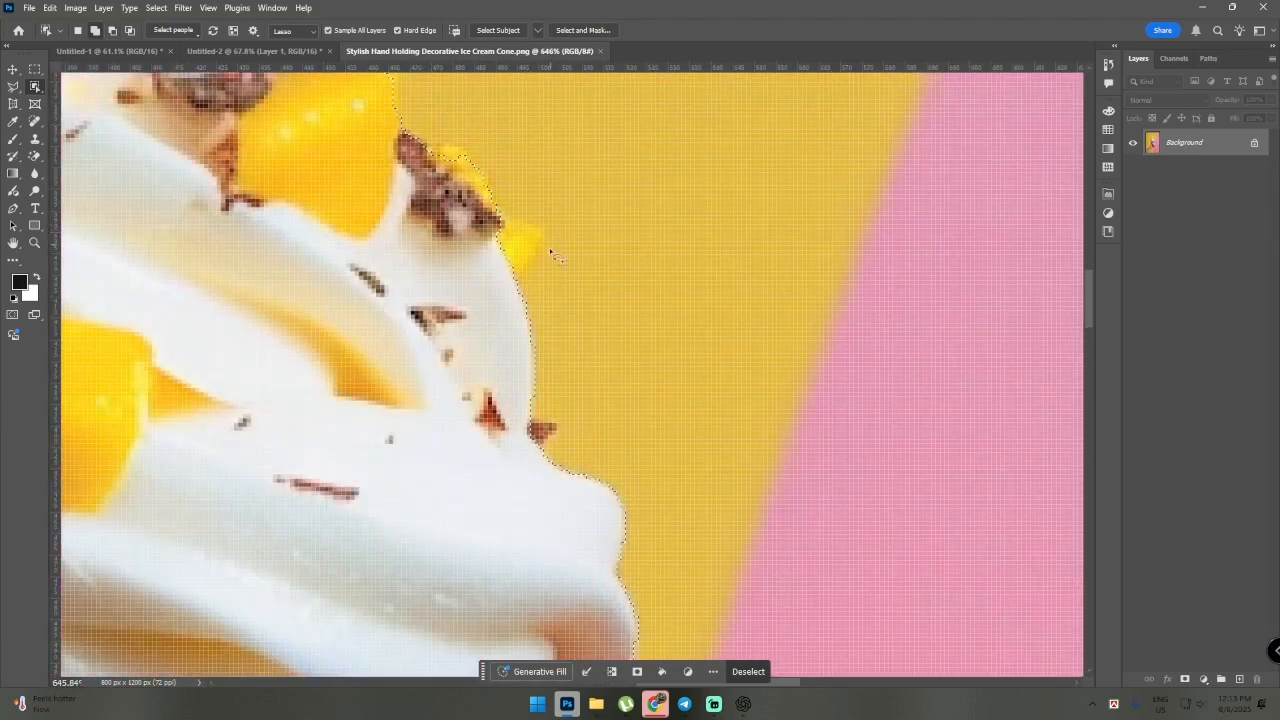
scroll(551, 252, down, 5)
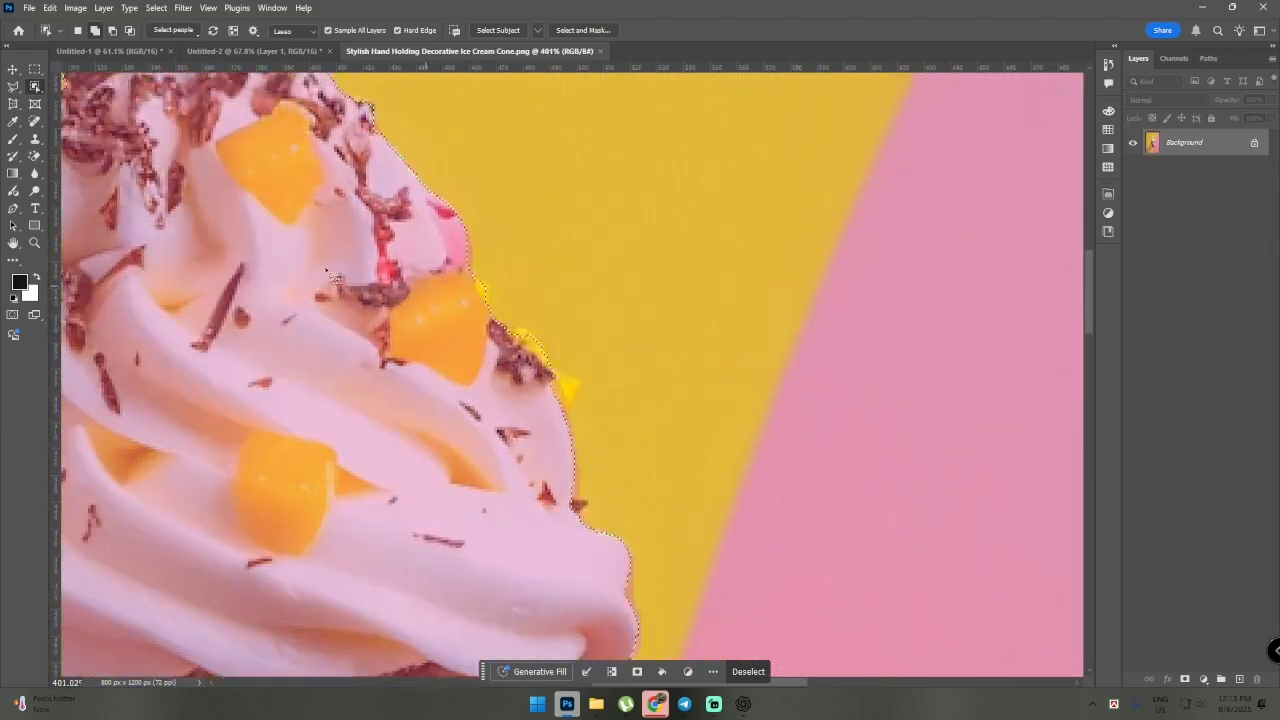
key(q)
- Switch to the Quick Selection tool and adjust its brush size down to about 5 px at the swirl's edge
right_click(35, 87)
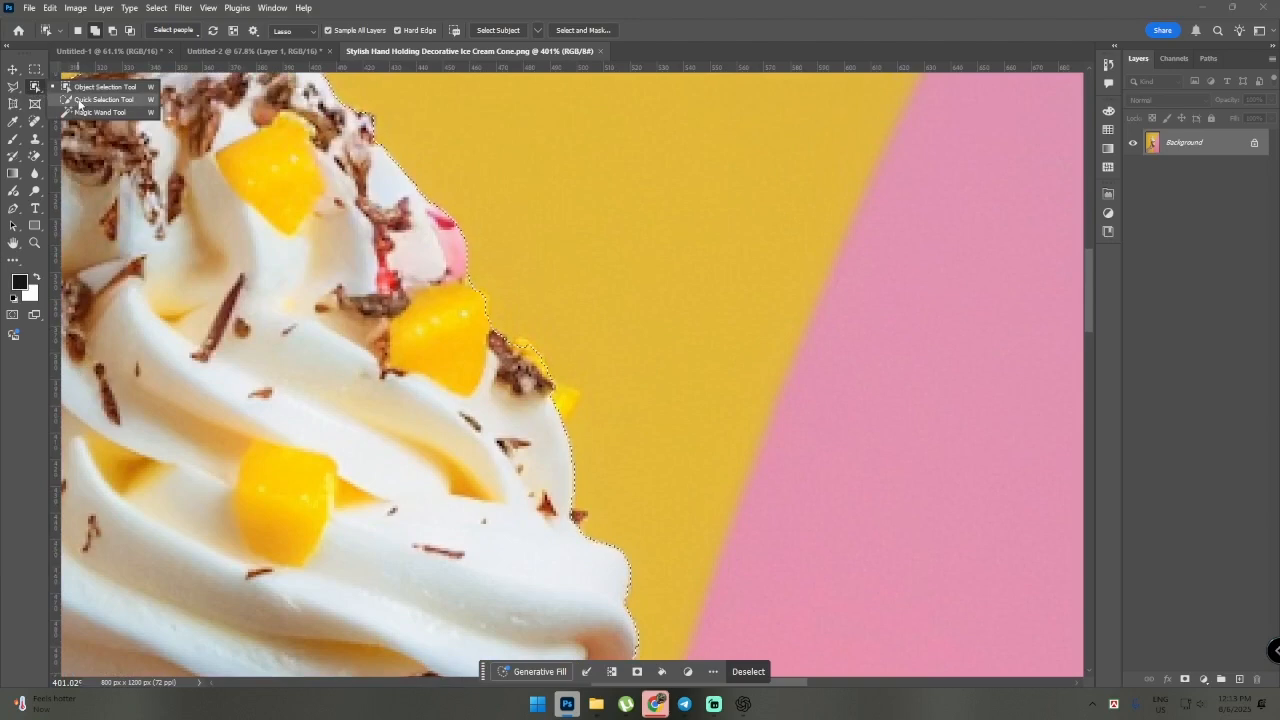
click(80, 100)
scroll(520, 340, up, 5)
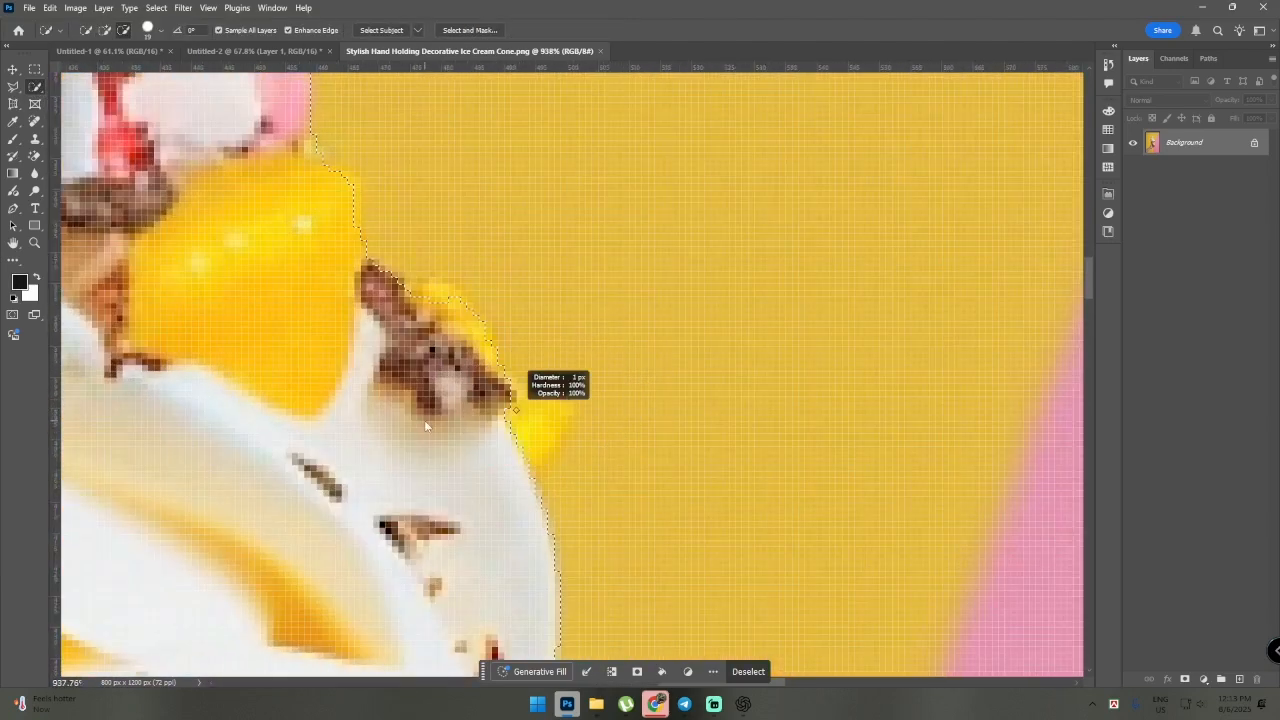
drag(516, 409, 545, 409)
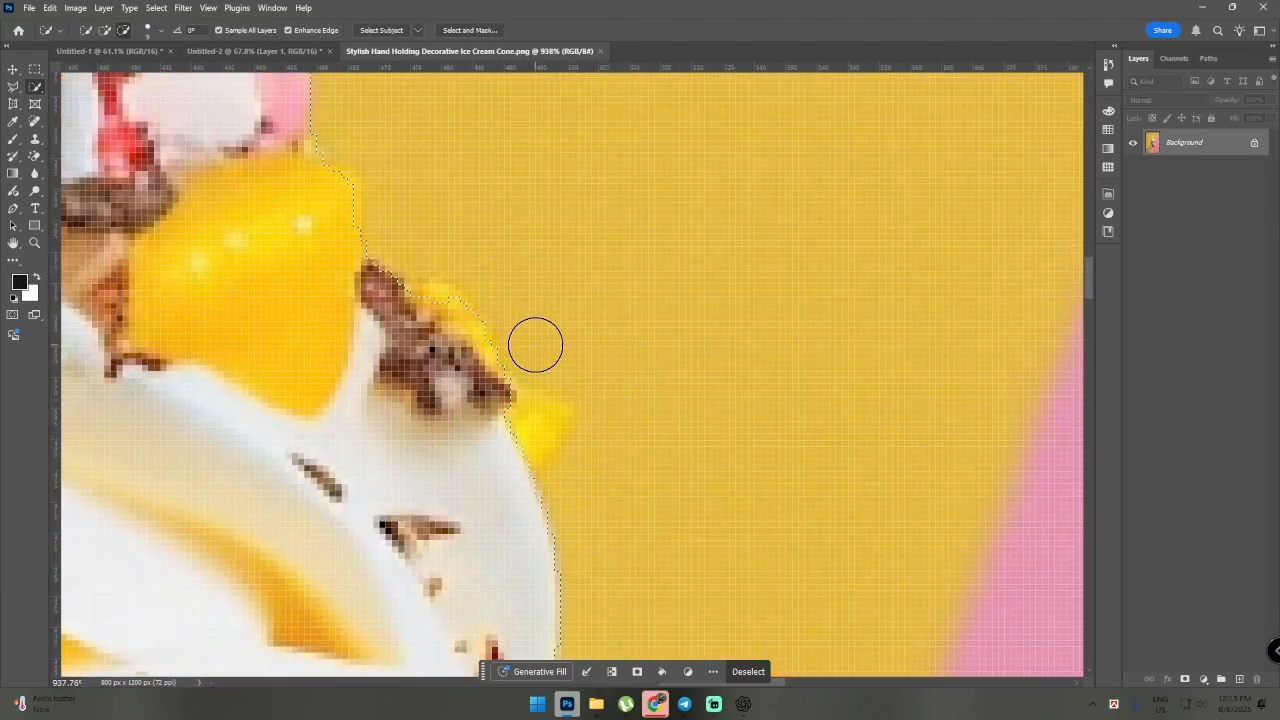
key(bracketleft)
key(bracketleft)
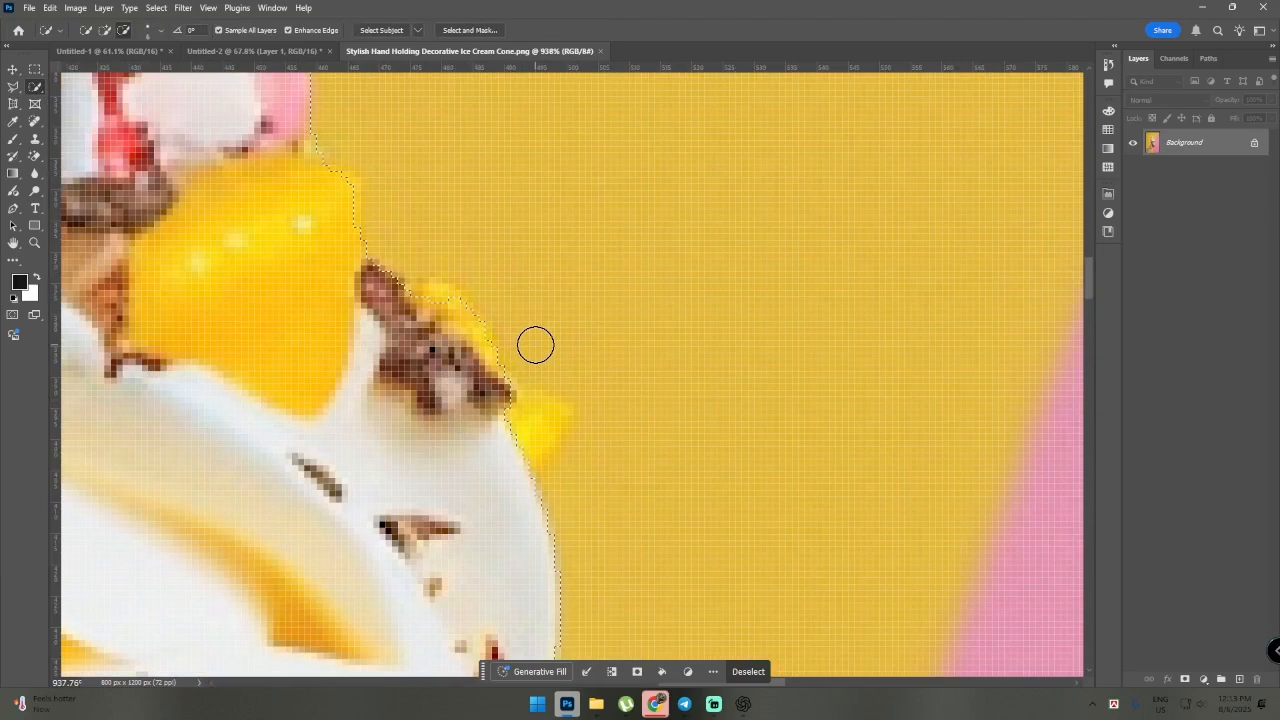
key(bracketleft)
key(bracketright)
key(bracketright)
key(bracketright)
key(bracketright)
key(bracketright)
key(bracketright)
key(bracketright)
key(bracketright)
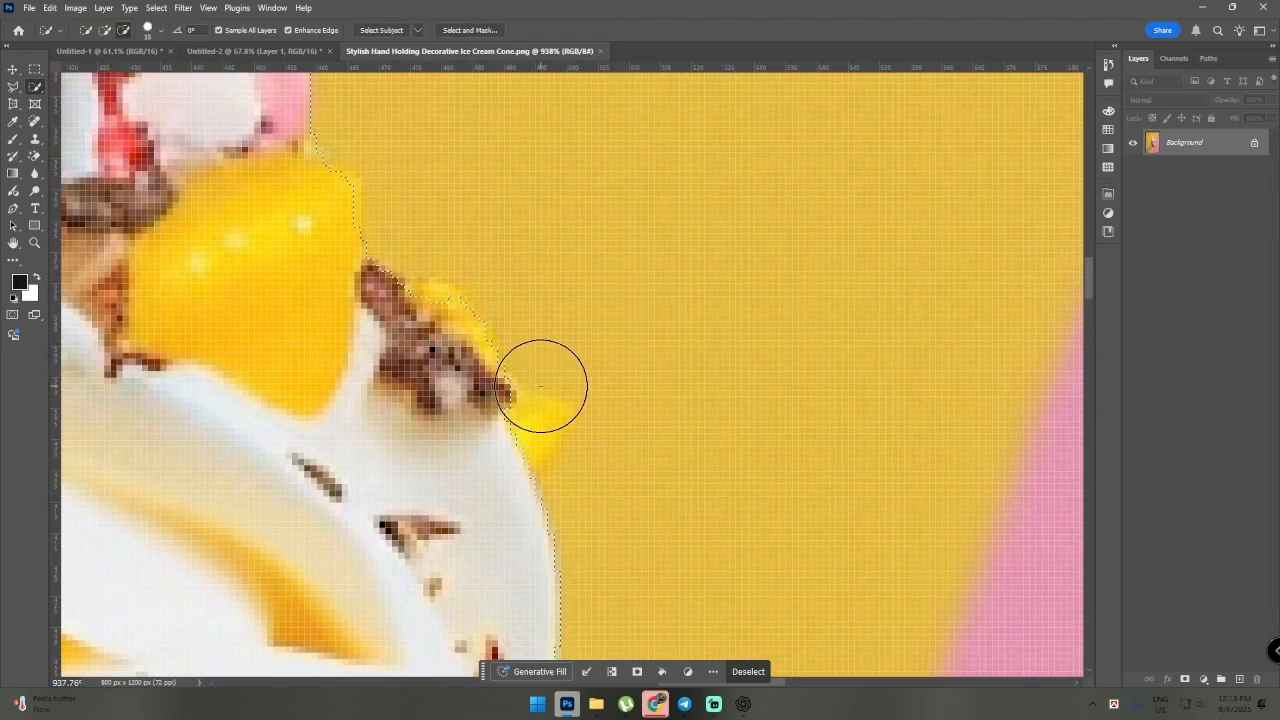
key(bracketright)
key(bracketleft)
key(bracketleft)
key(bracketleft)
key(bracketleft)
key(bracketleft)
key(bracketleft)
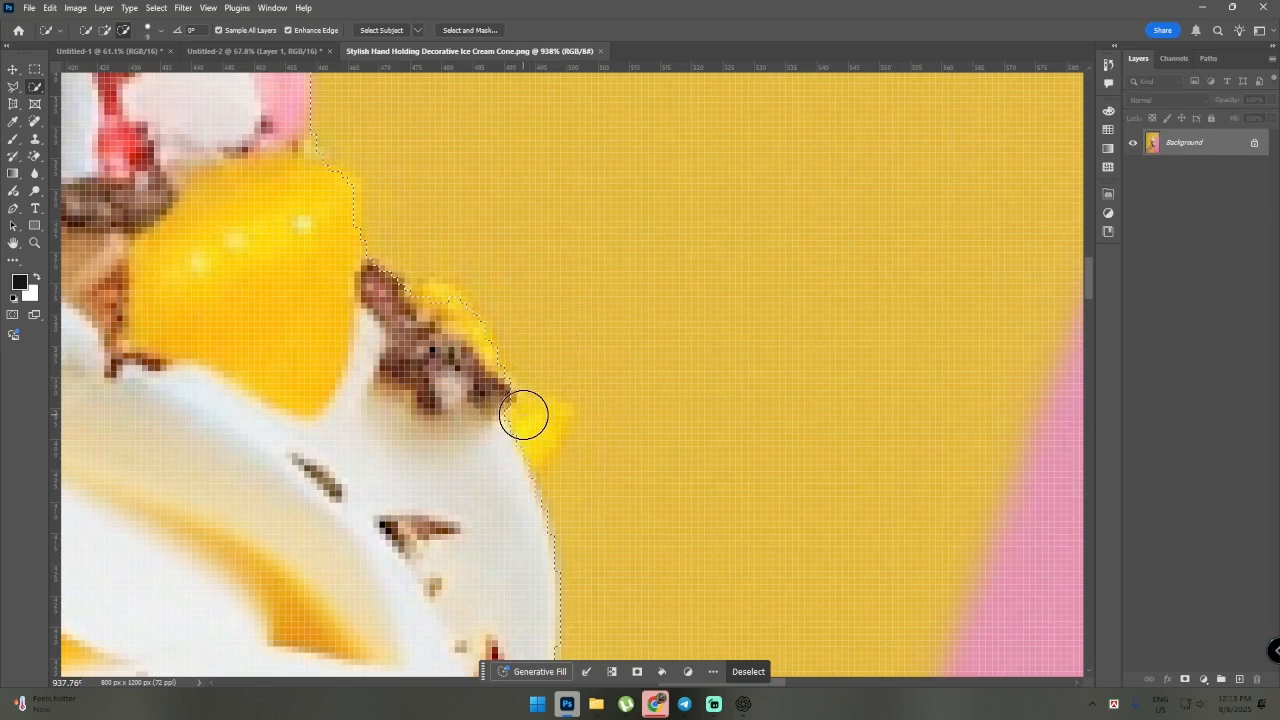
key(bracketleft)
- Add the missed yellow fruit piece on the swirl's right edge to the selection
click(520, 425)
scroll(490, 330, down, 2)
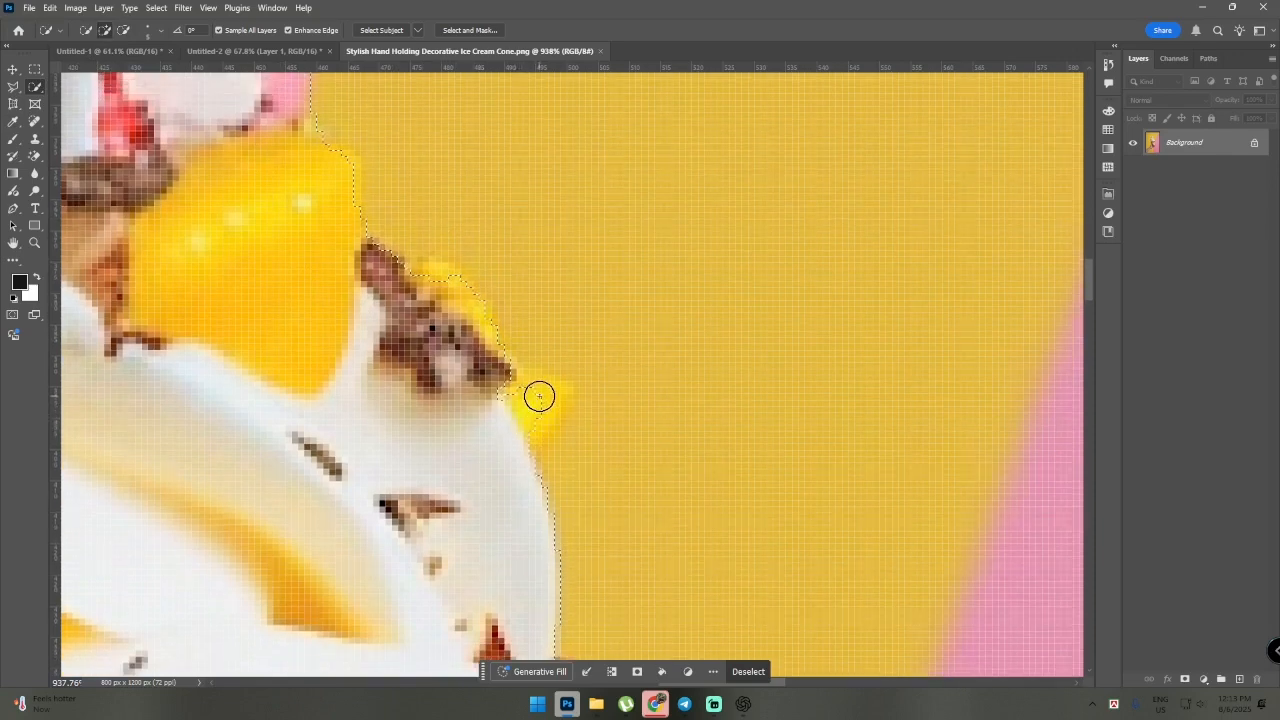
scroll(498, 380, up, 3)
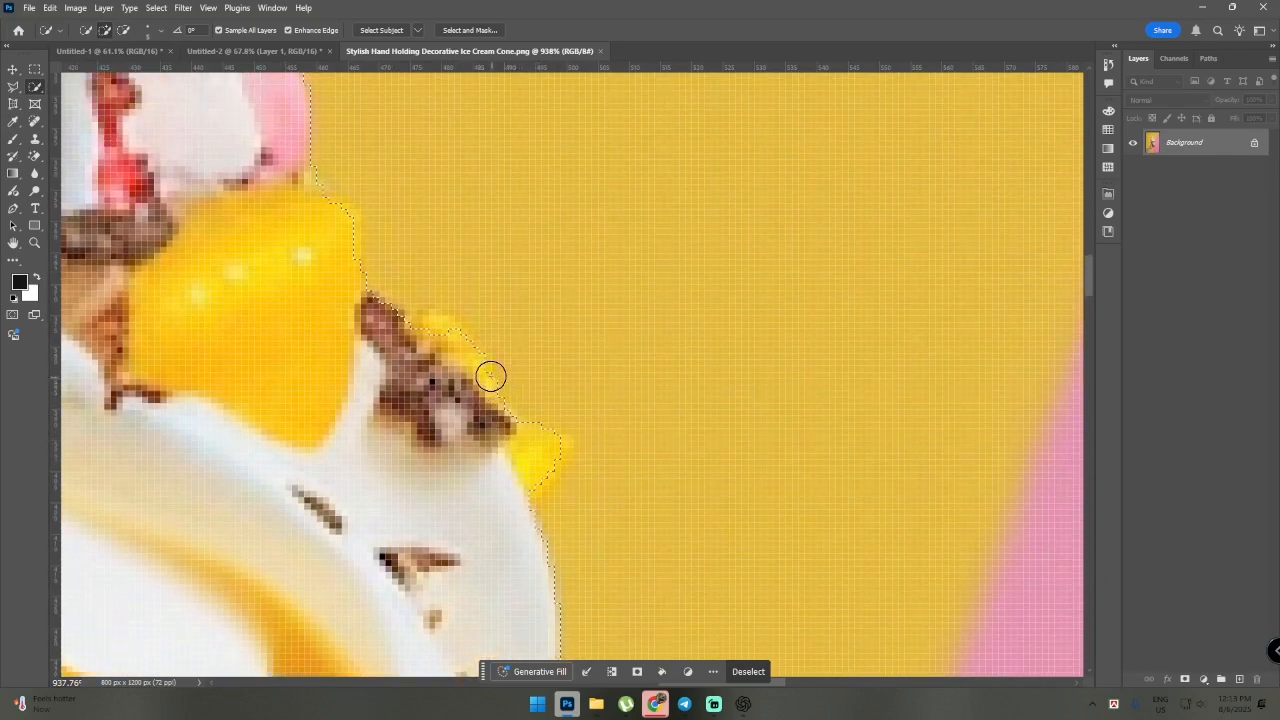
scroll(436, 334, down, 10)
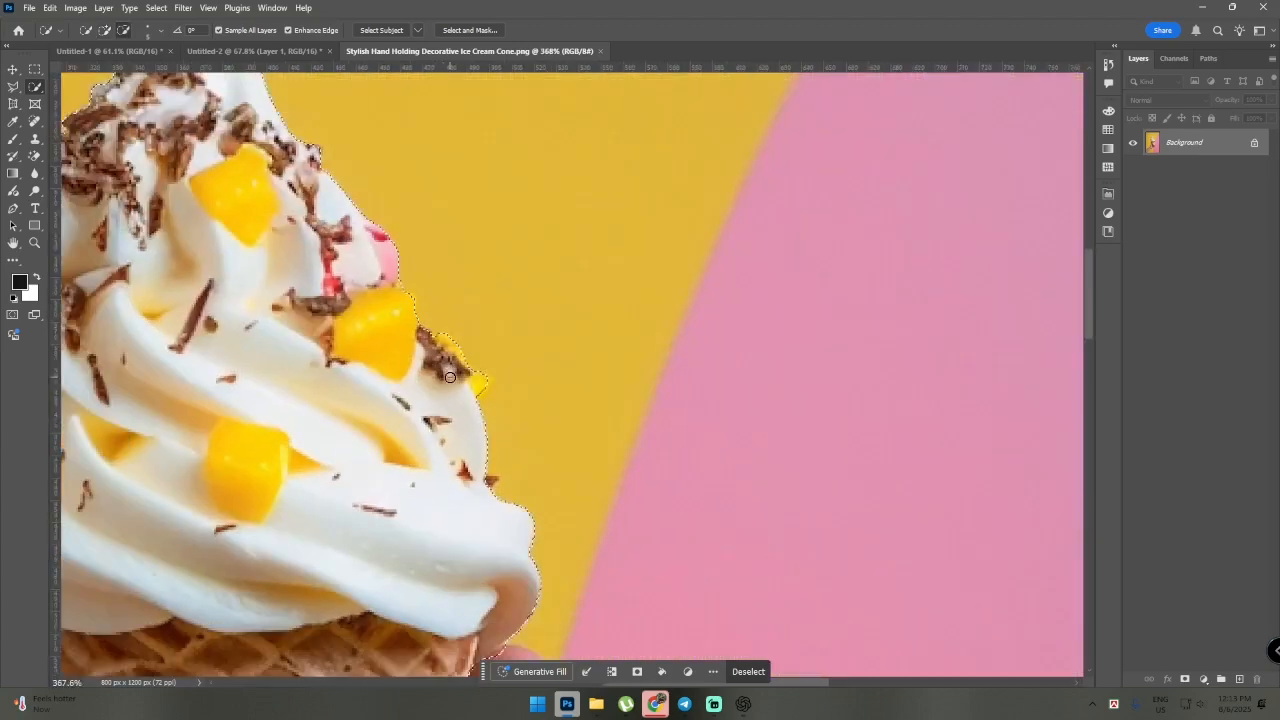
- Subtract the yellow background gap between the thumb and the cone from the selection, using Subtract from Selection mode
scroll(300, 545, up, 8)
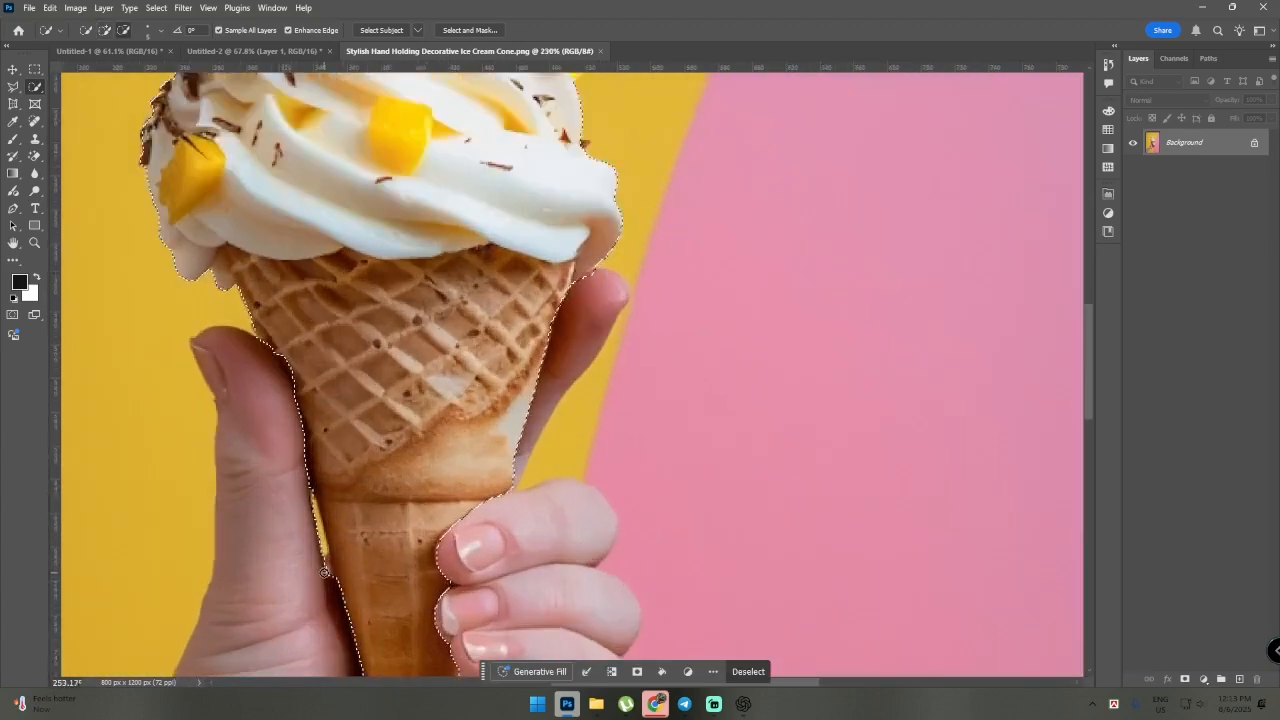
scroll(311, 528, down, 1)
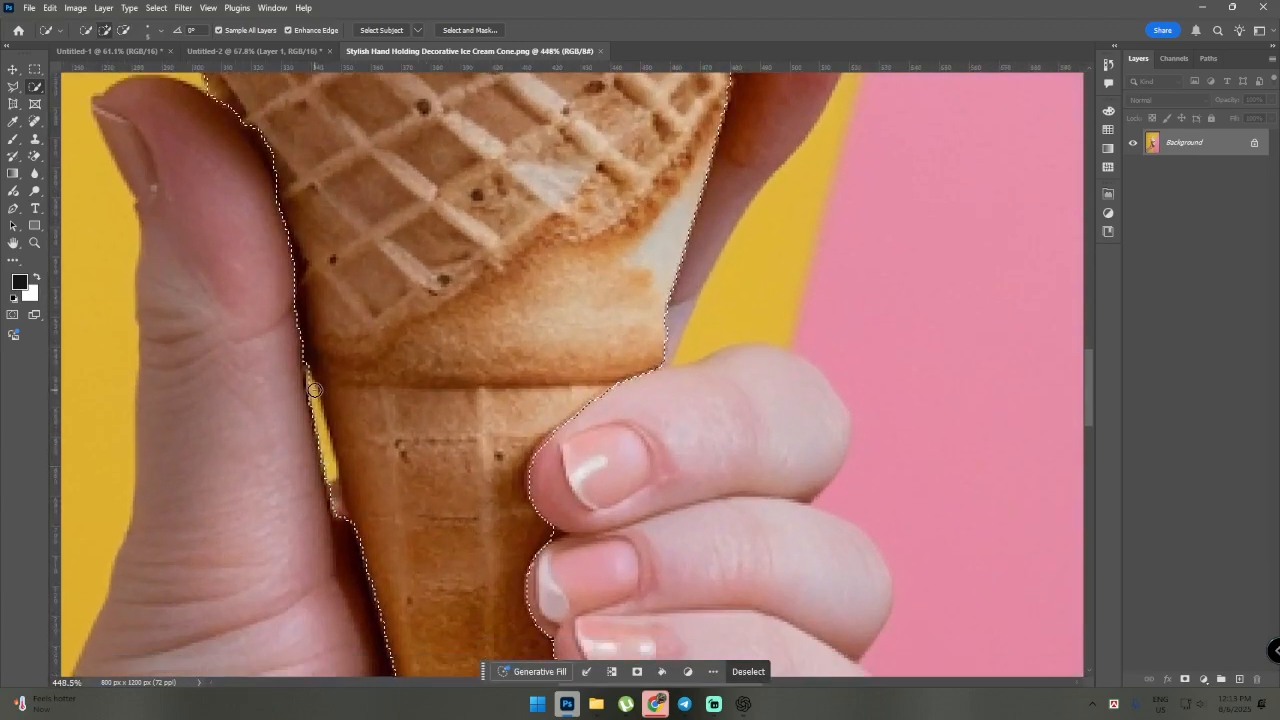
scroll(338, 513, down, 2)
scroll(338, 513, up, 2)
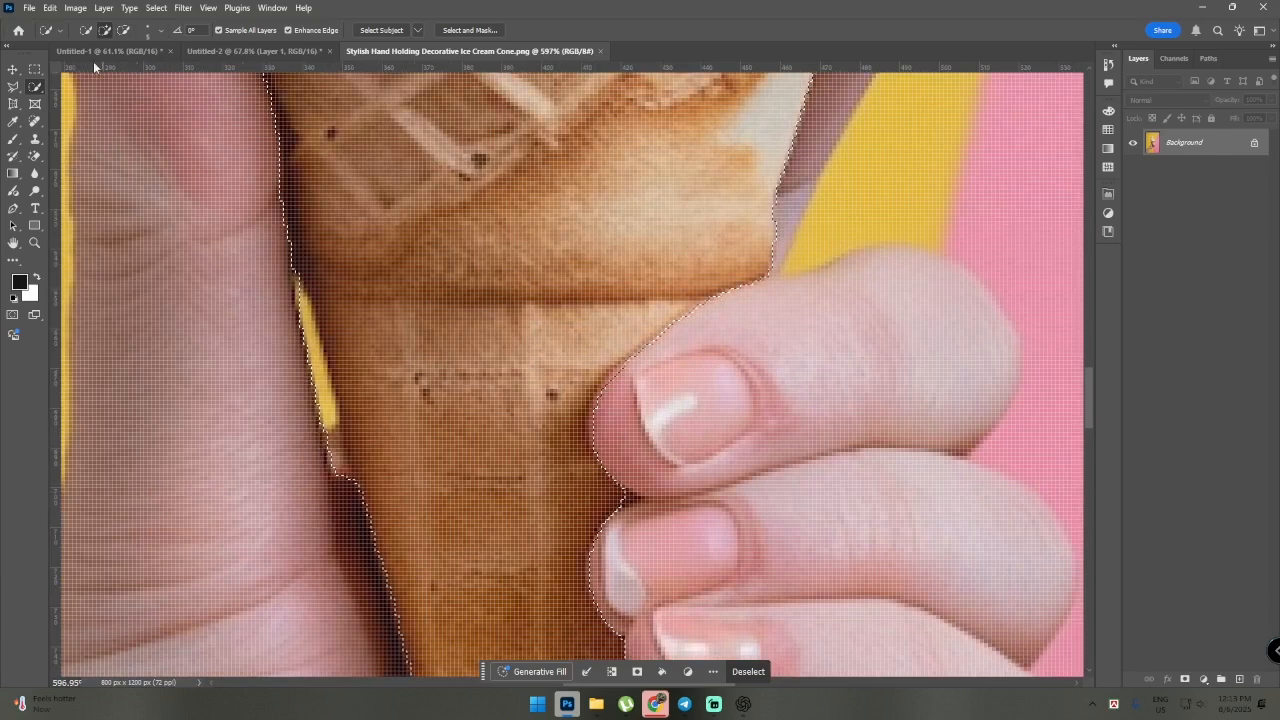
click(123, 31)
scroll(271, 291, down, 2)
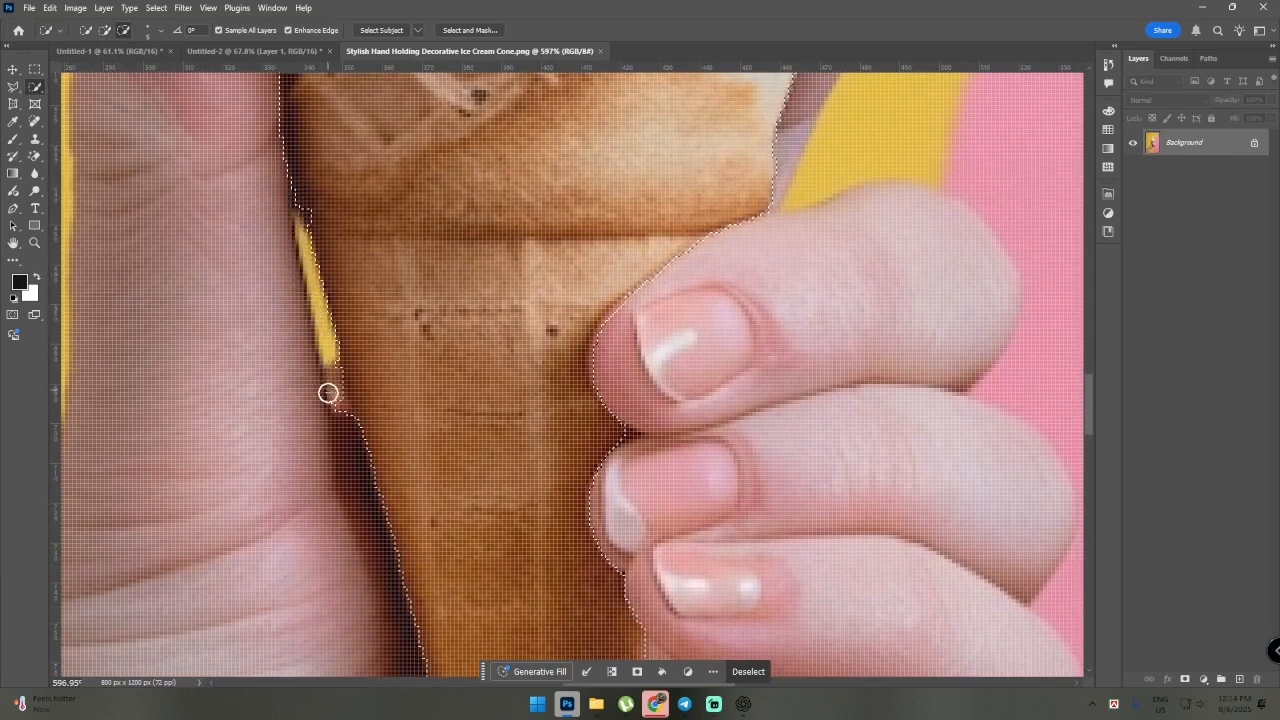
scroll(340, 454, down, 4)
scroll(342, 454, down, 7)
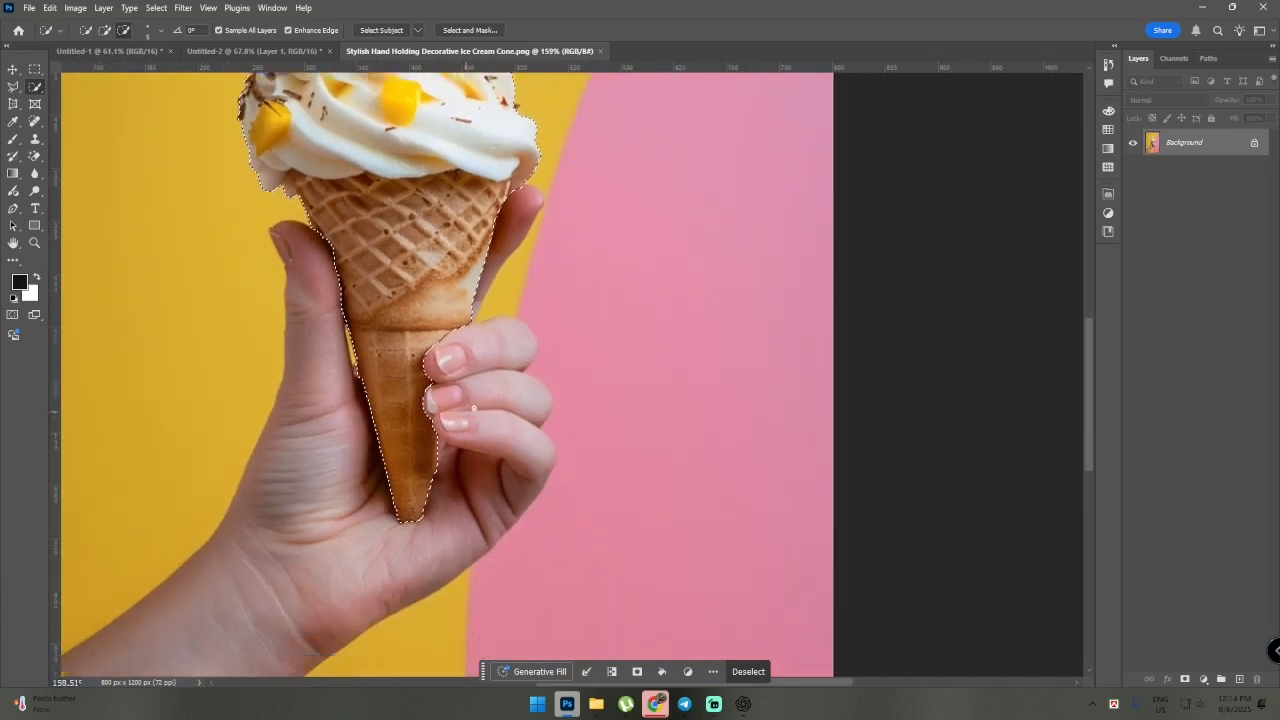
scroll(493, 160, down, 2)
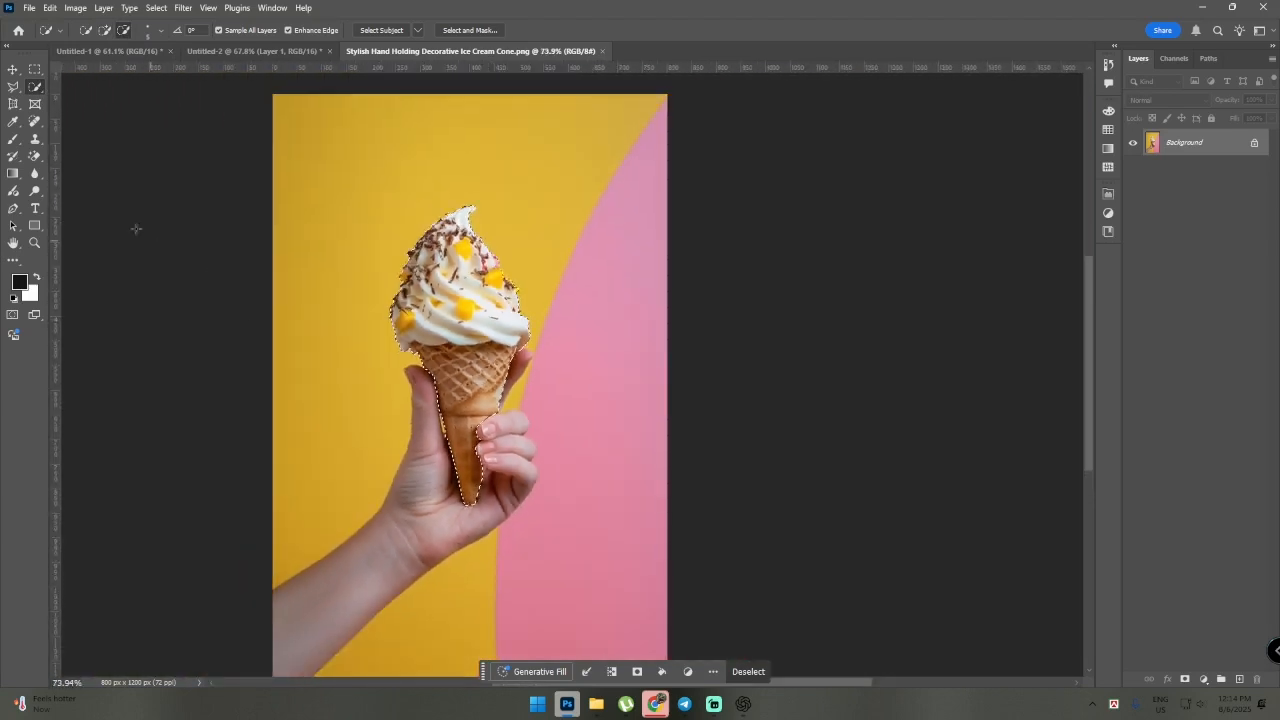
scroll(190, 228, up, 2)
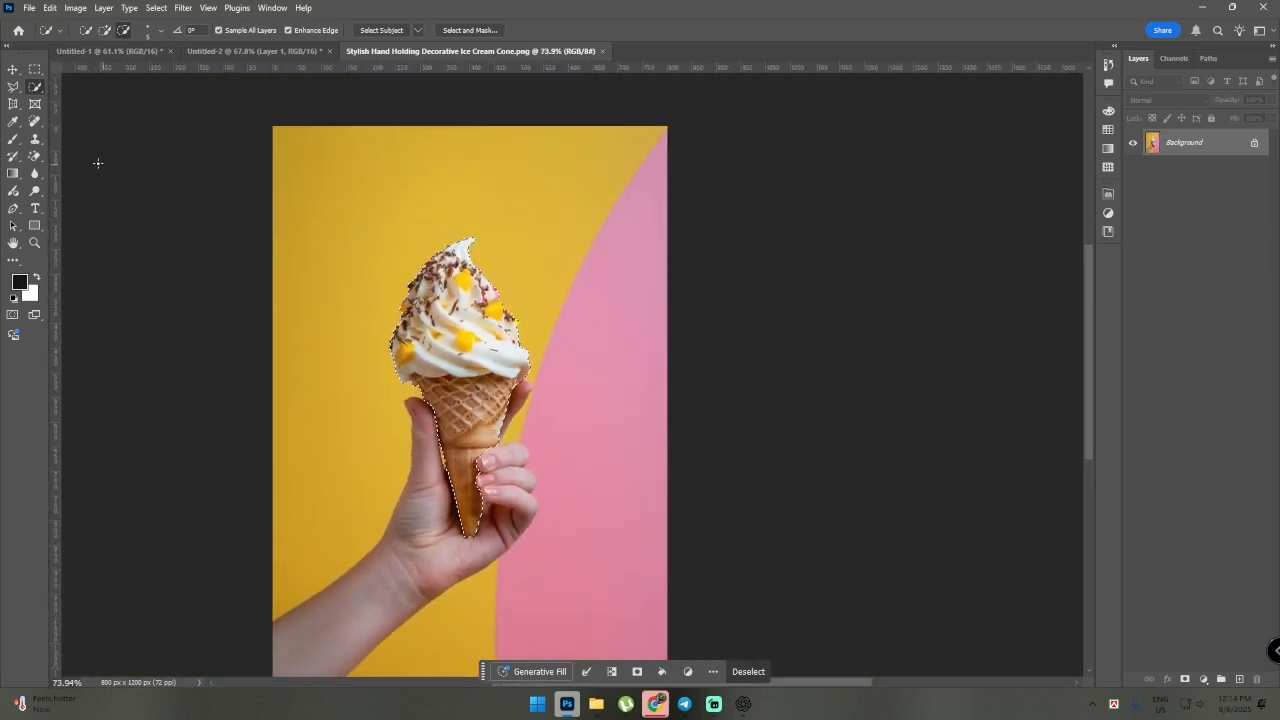
- Choose the Magic Wand tool and bring up the Fashionable Chimpanzee in Glasses photo
right_click(38, 90)
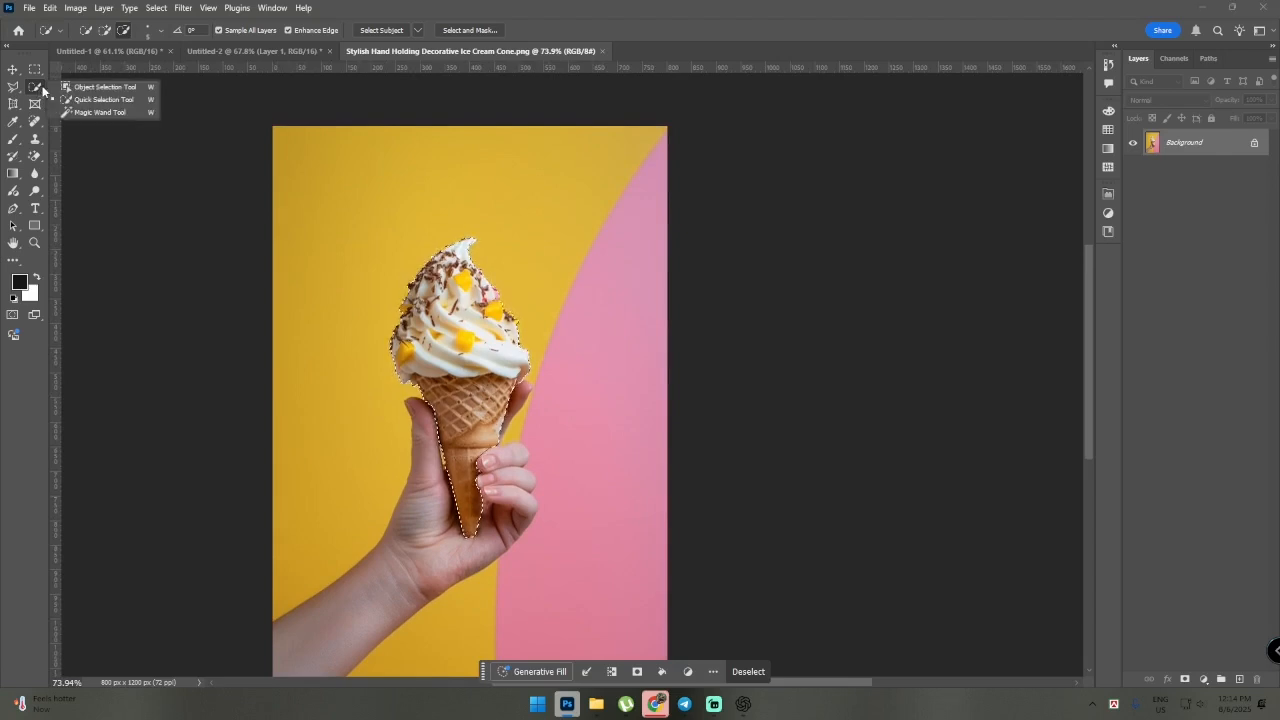
click(99, 112)
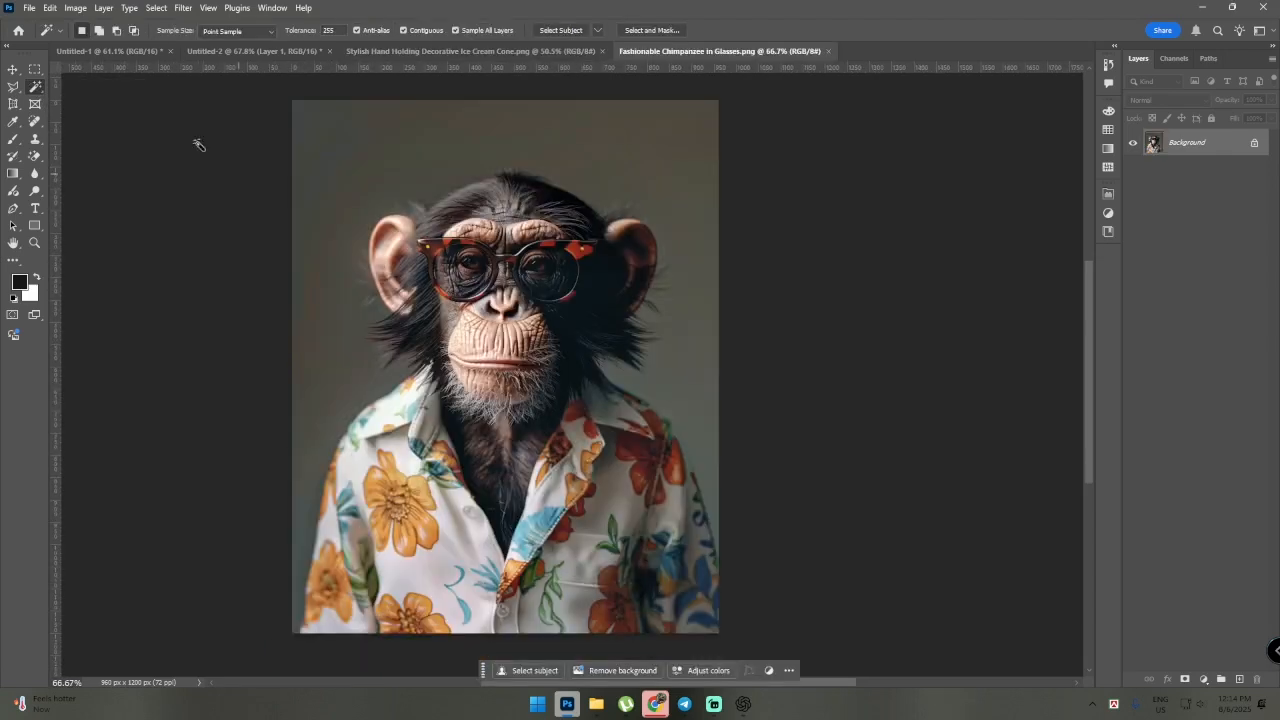
right_click(32, 90)
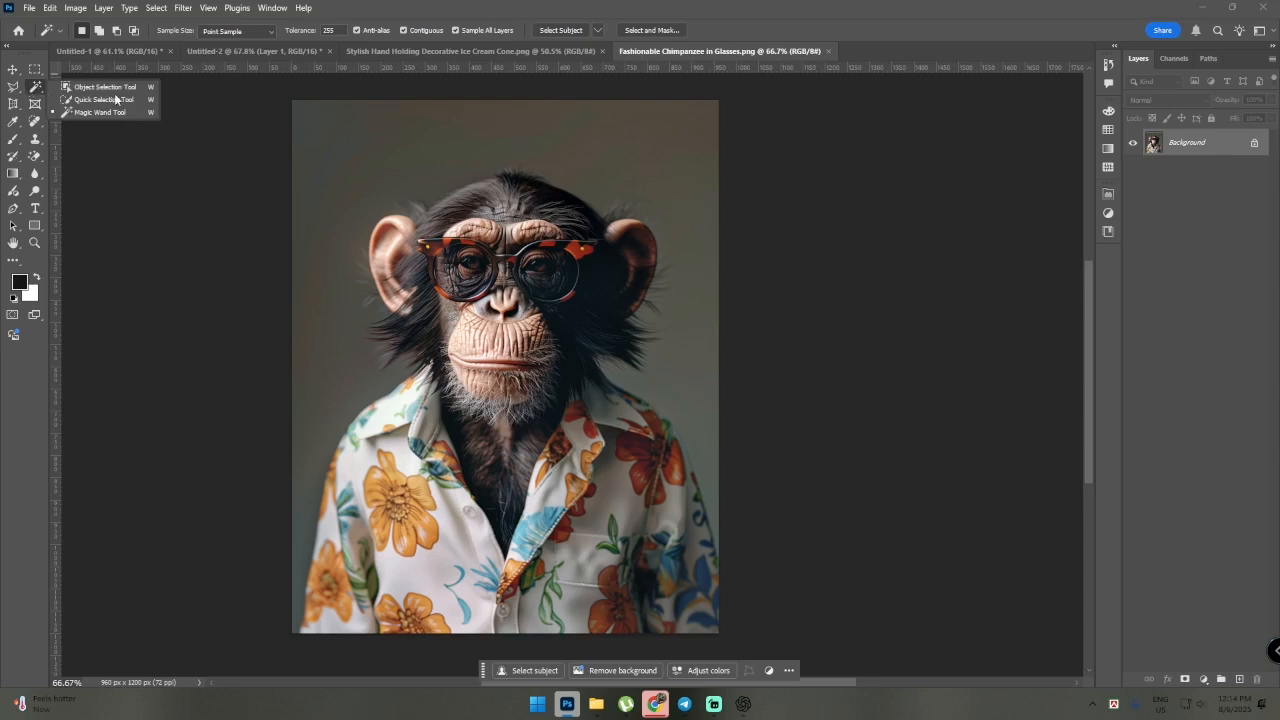
click(32, 90)
scroll(406, 234, up, 1)
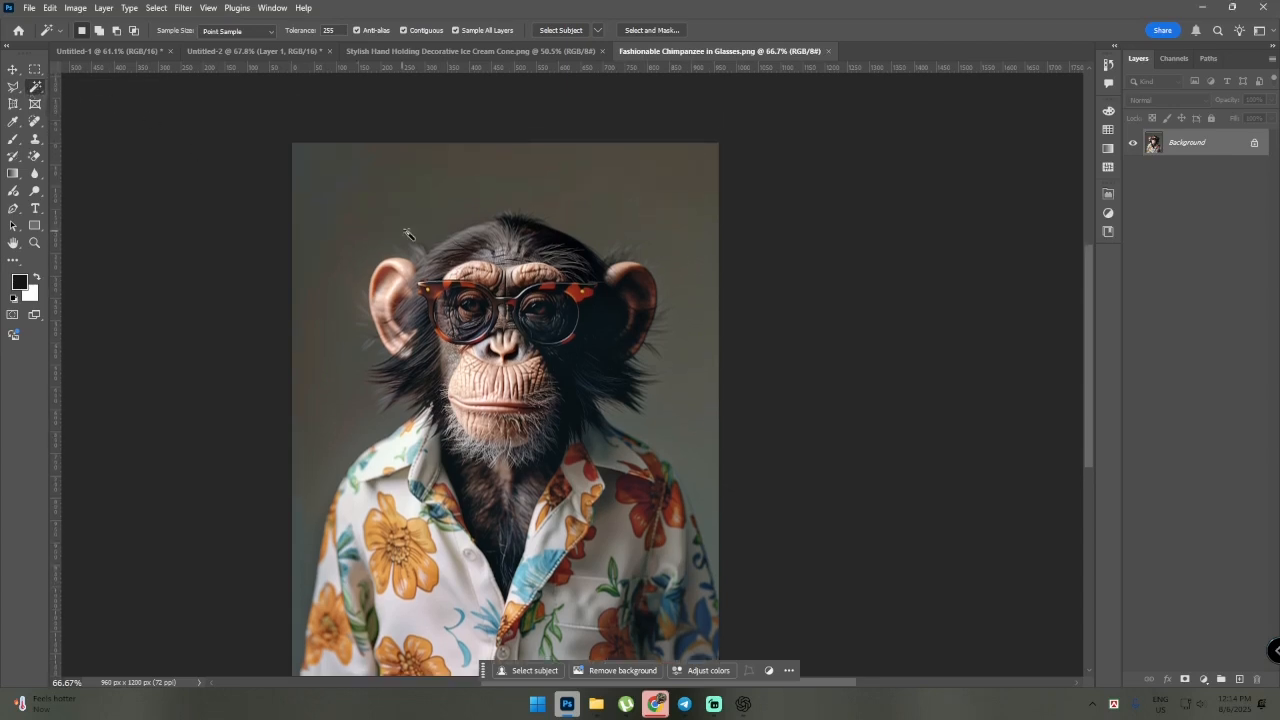
scroll(420, 234, down, 1)
alt+scroll(484, 262, up, 1)
scroll(484, 262, down, 1)
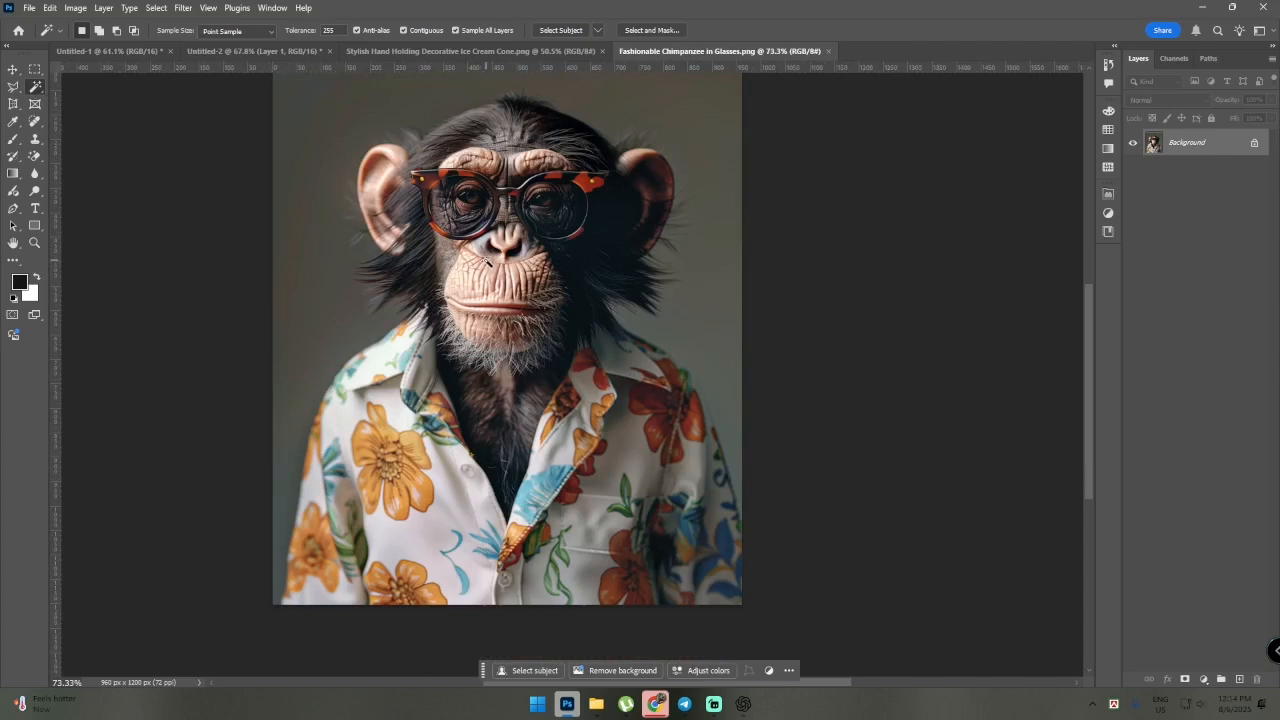
scroll(507, 340, down, 1)
scroll(605, 326, up, 1)
scroll(570, 355, up, 1)
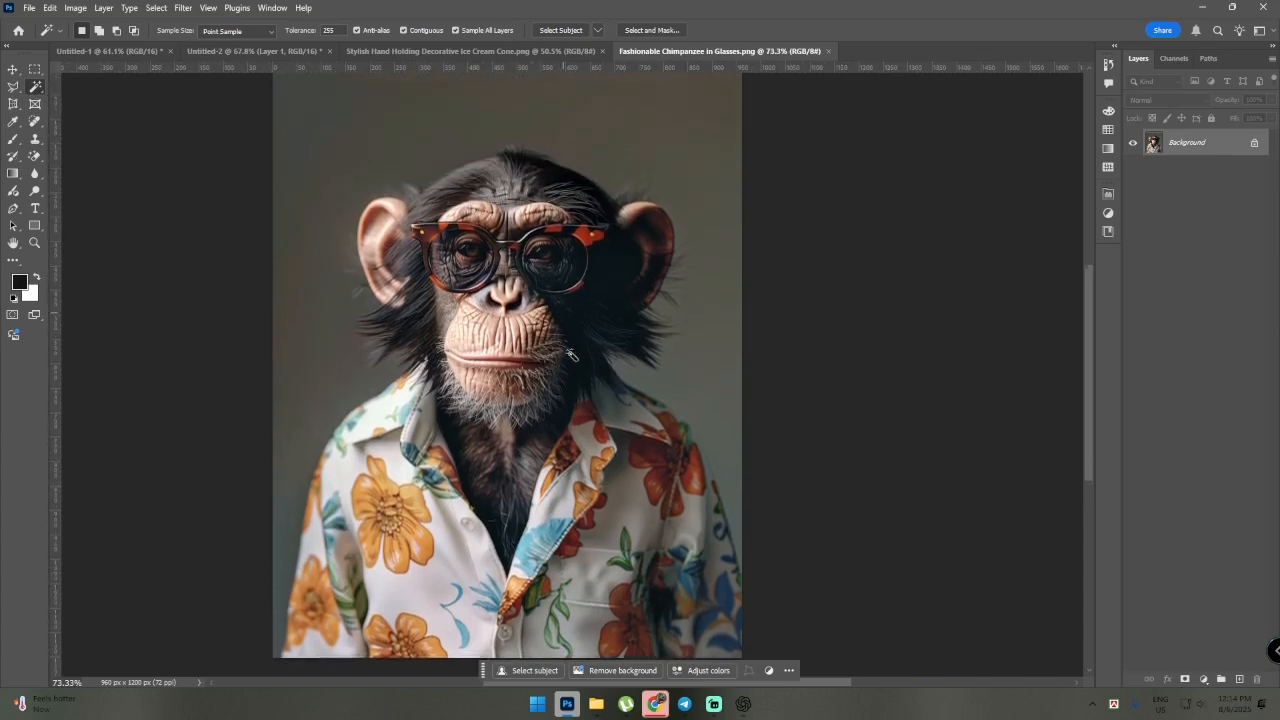
scroll(584, 340, down, 1)
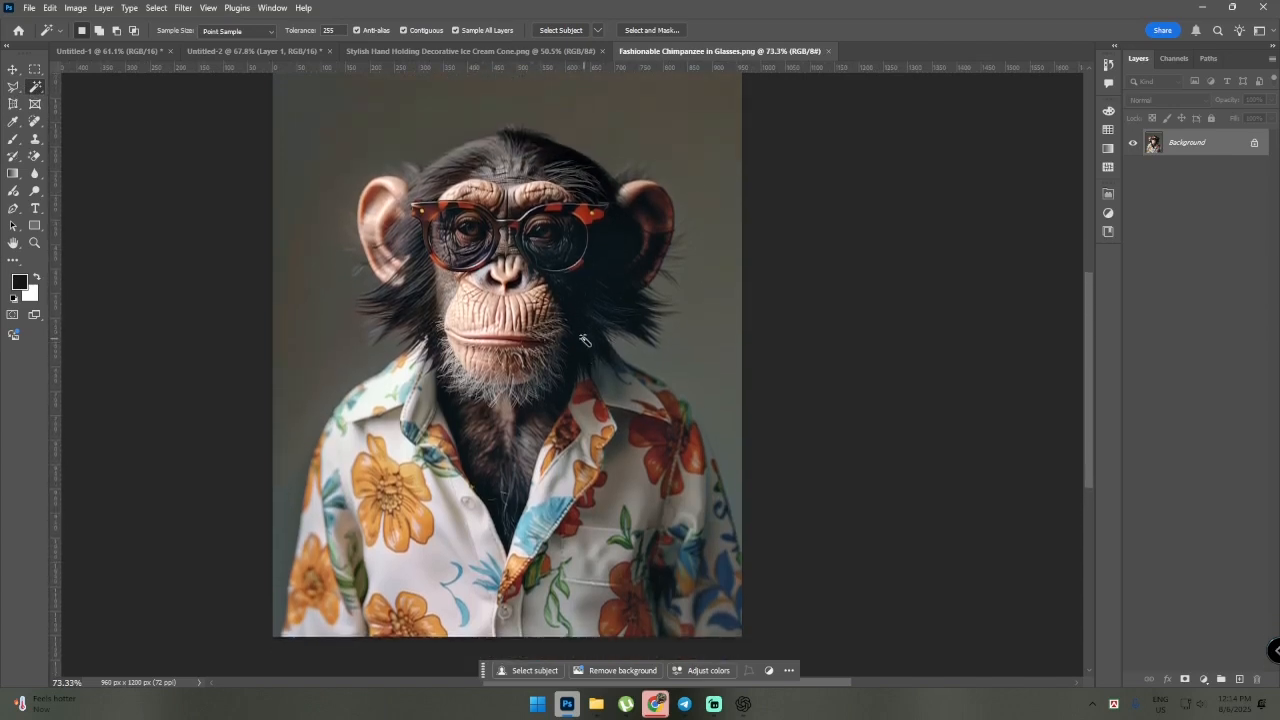
- Select the lower-right petals of the large orange flower on the shirt with the Magic Wand at tolerance 33
right_click(38, 84)
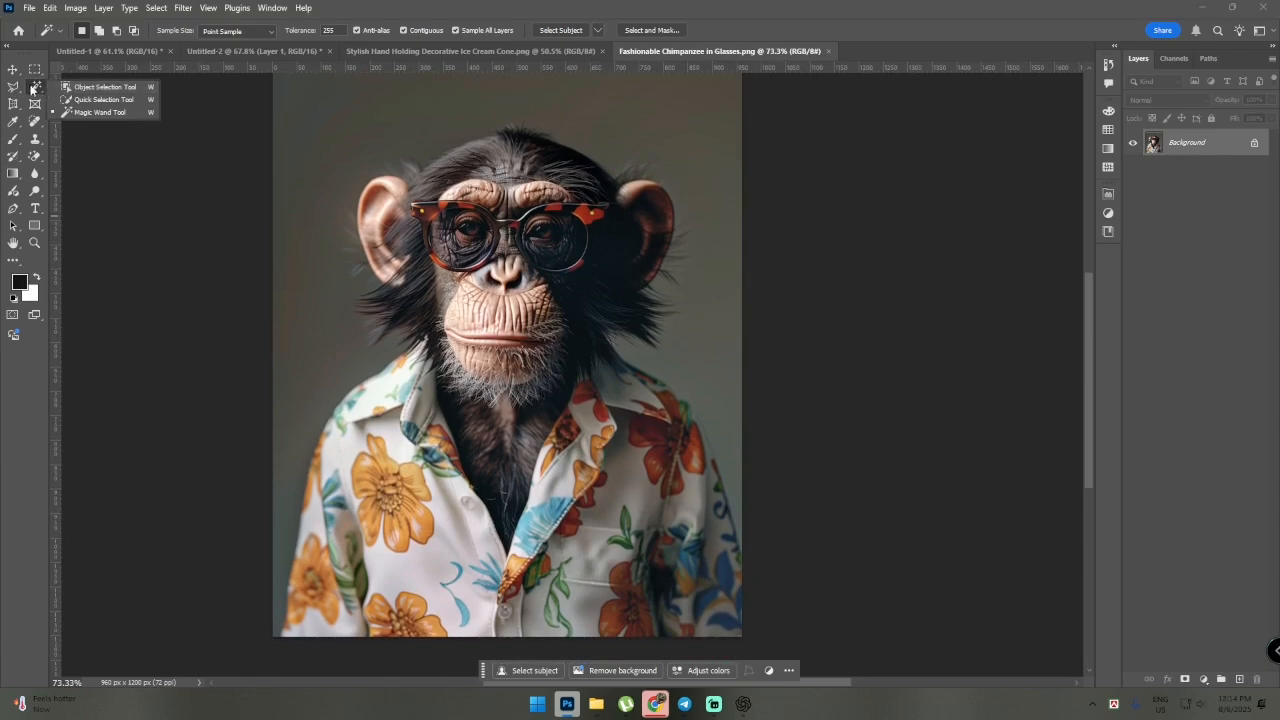
click(32, 90)
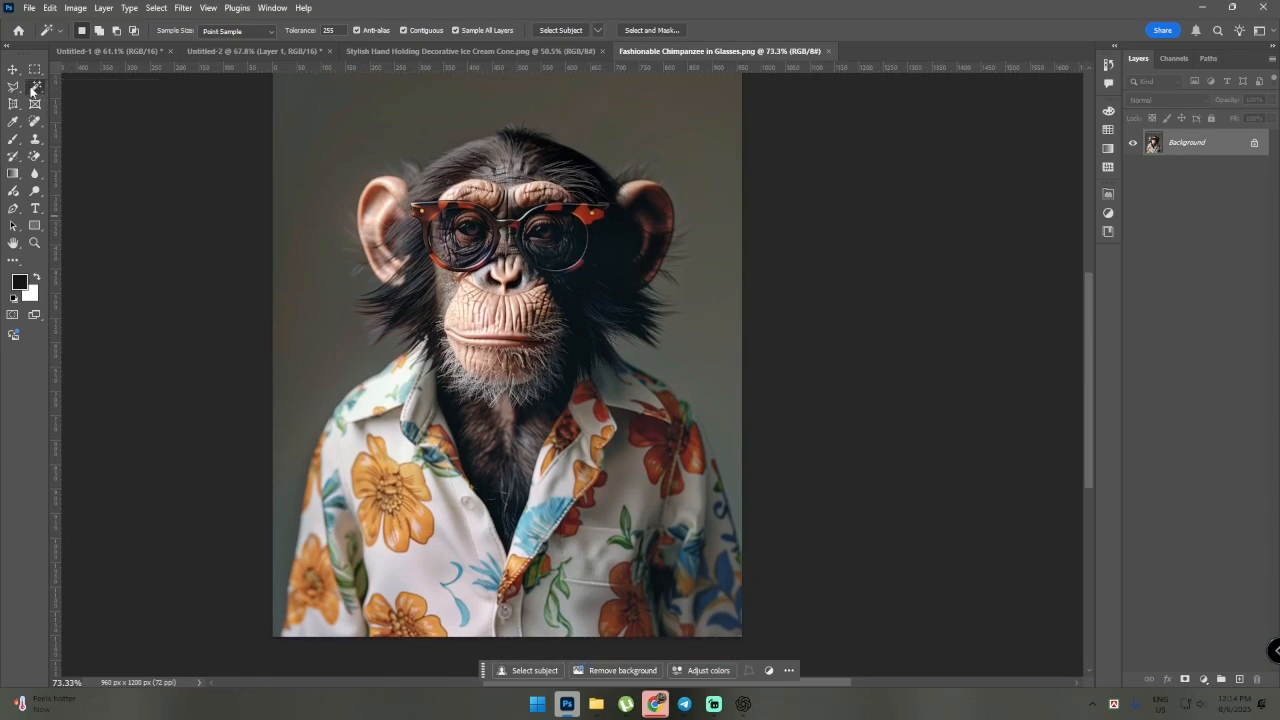
scroll(450, 380, down, 1)
scroll(334, 143, up, 2)
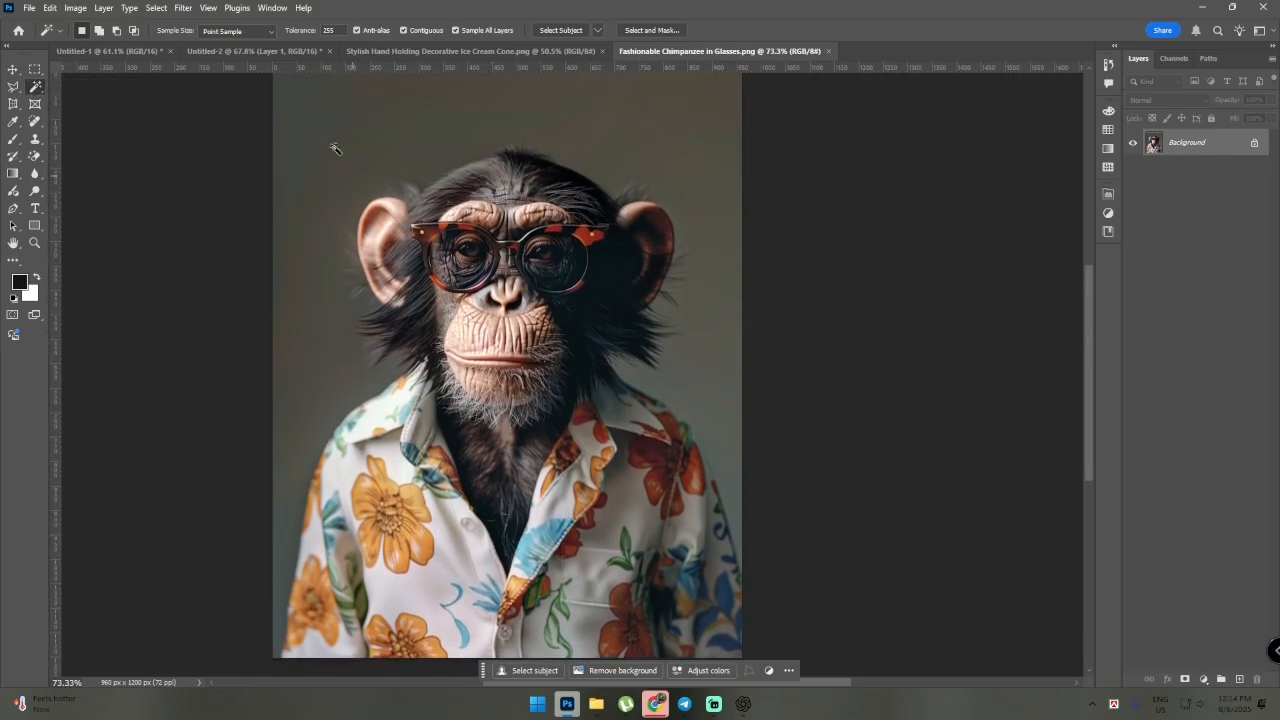
scroll(450, 390, down, 4)
scroll(449, 394, up, 4)
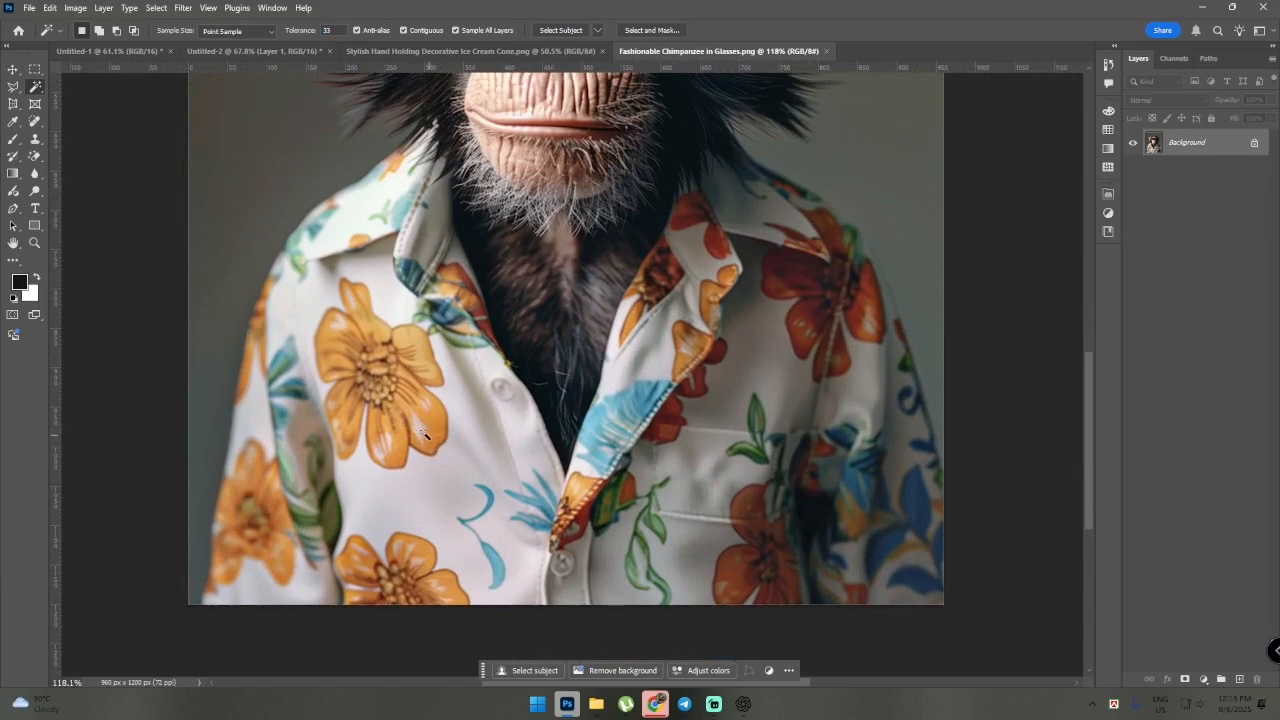
click(435, 416)
scroll(437, 417, up, 3)
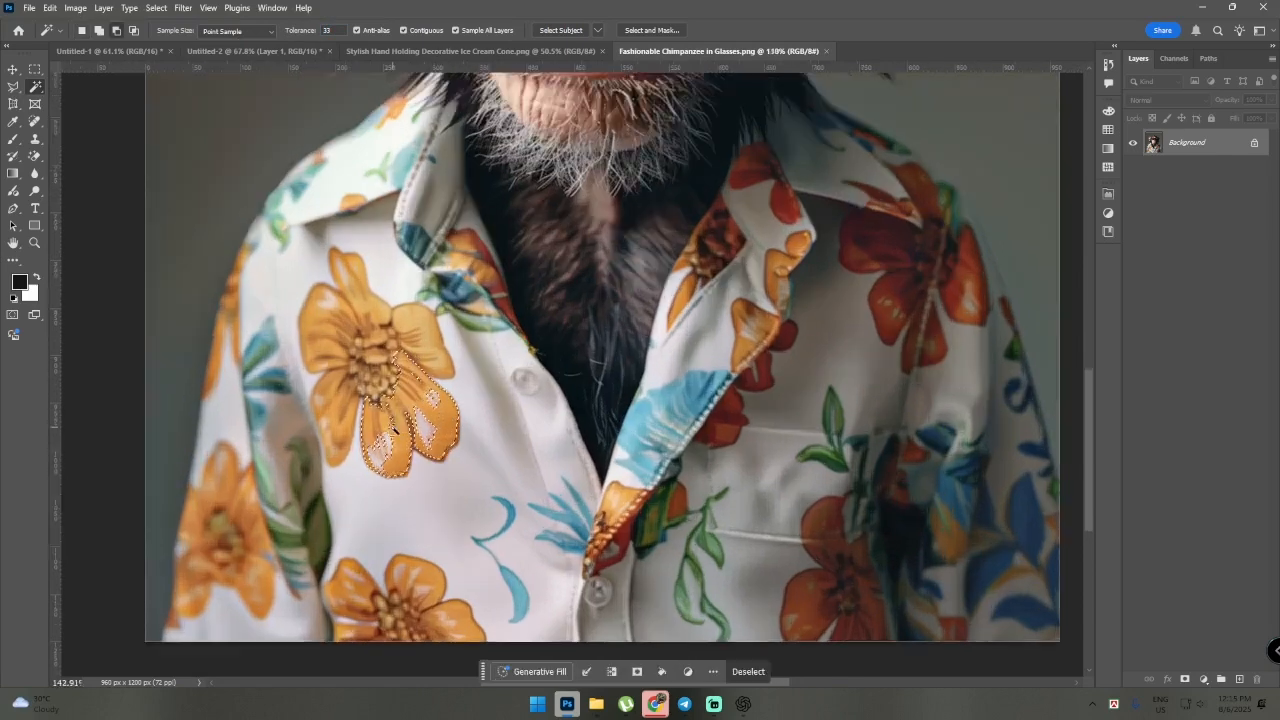
scroll(490, 414, up, 2)
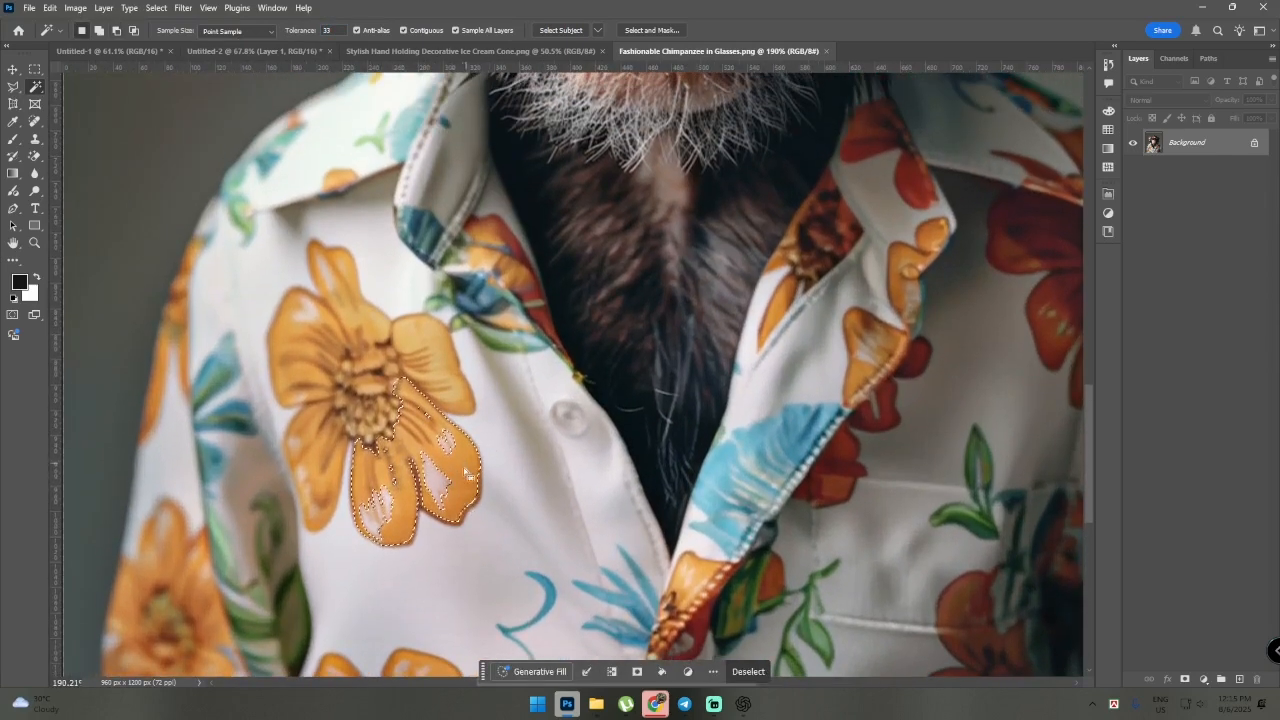
- Set the Magic Wand tolerance to 74, clear the petal selection and select the whole large orange flower on the shirt
scroll(400, 398, down, 3)
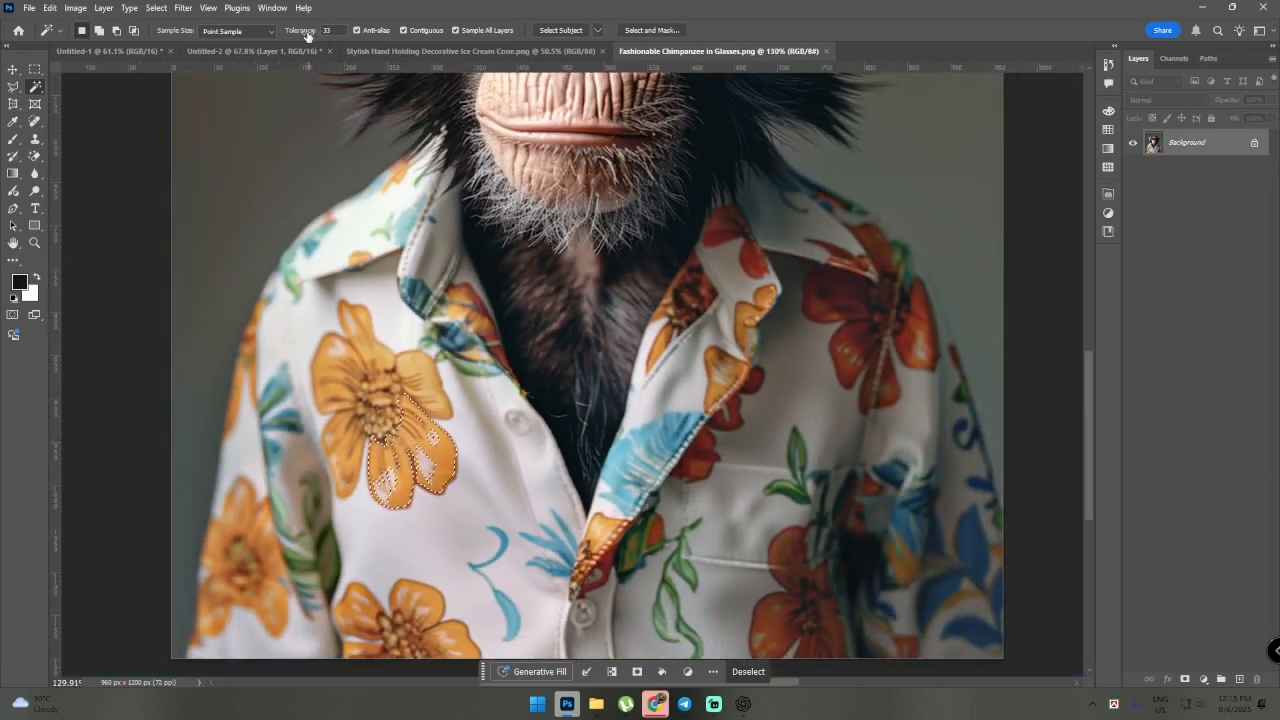
click(310, 31)
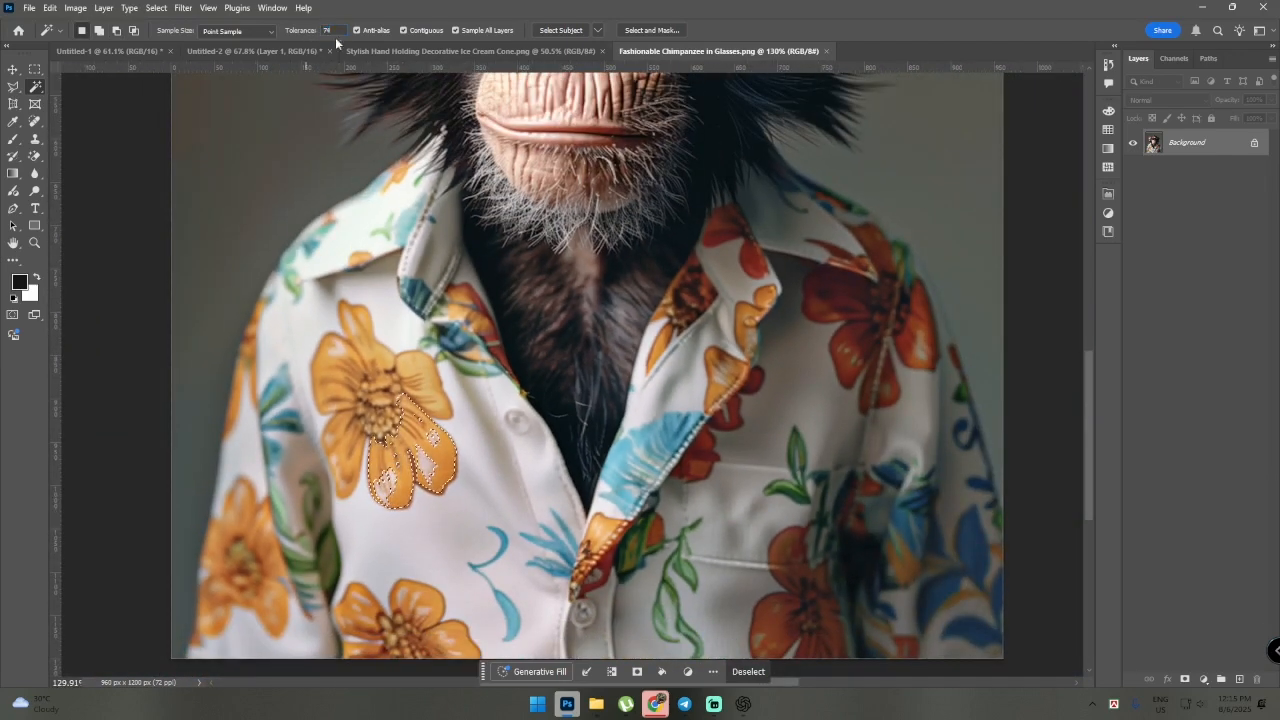
scroll(641, 255, down, 5)
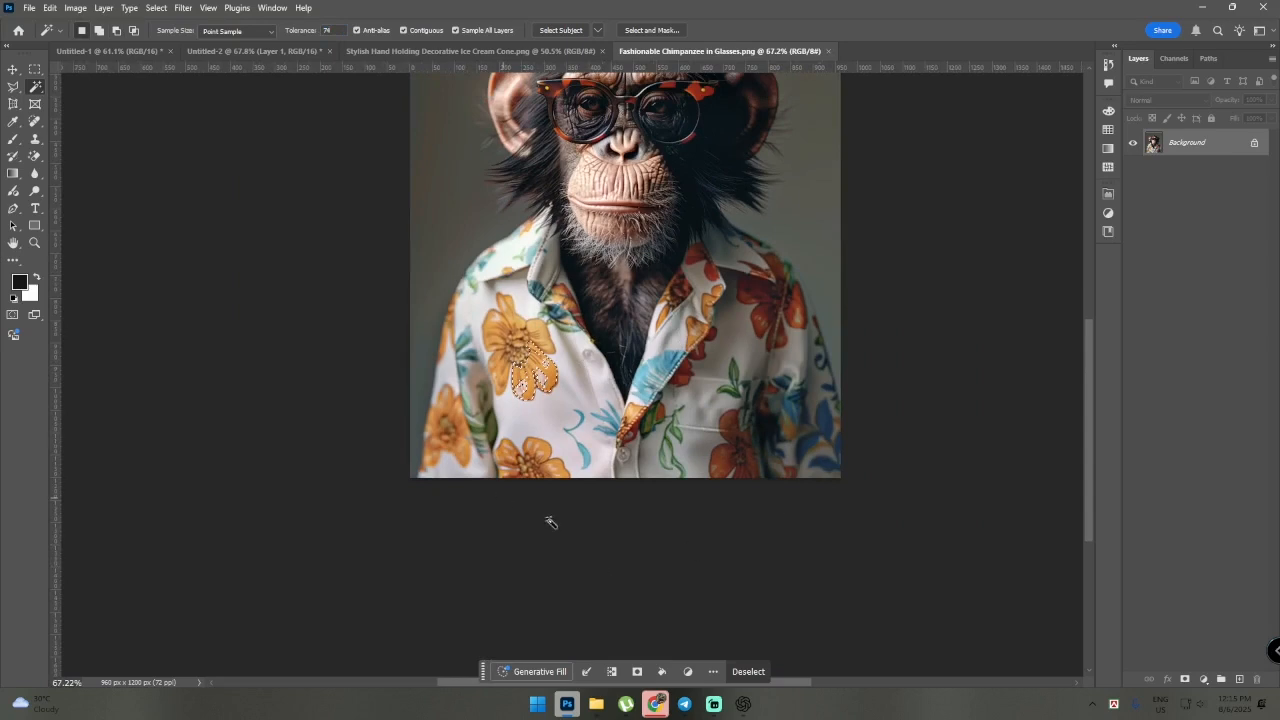
key(ctrl+d)
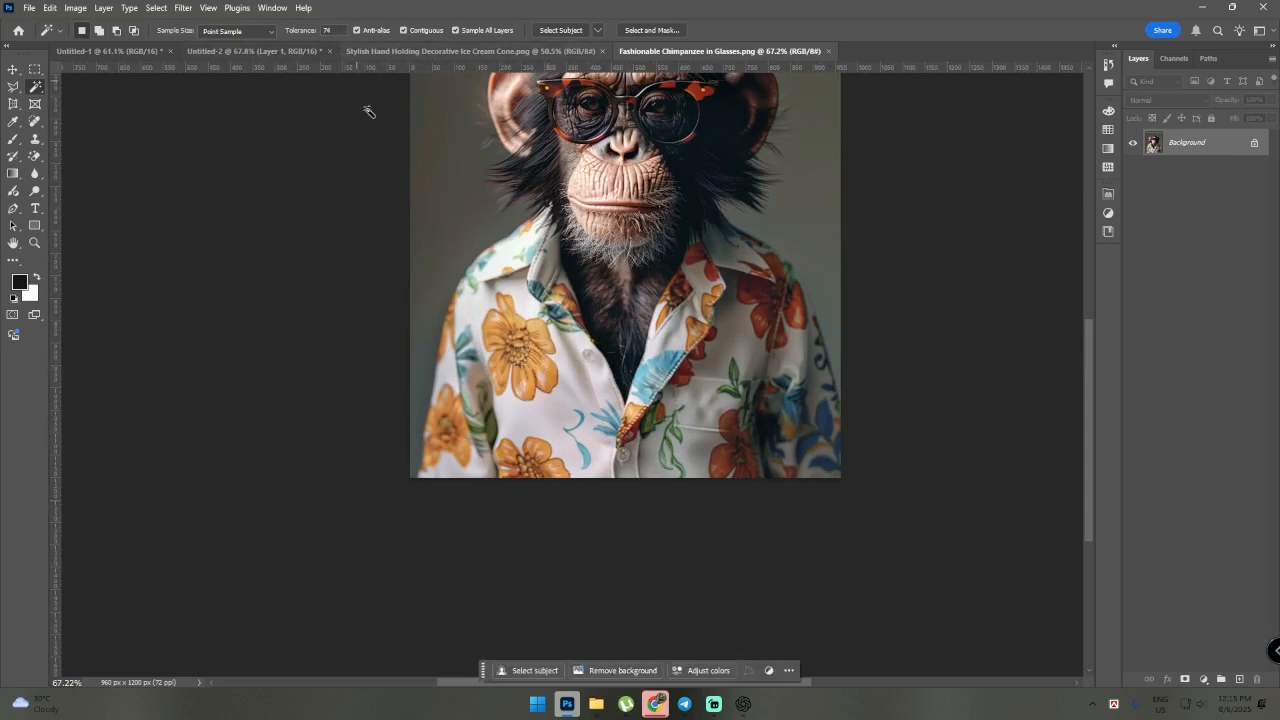
click(547, 370)
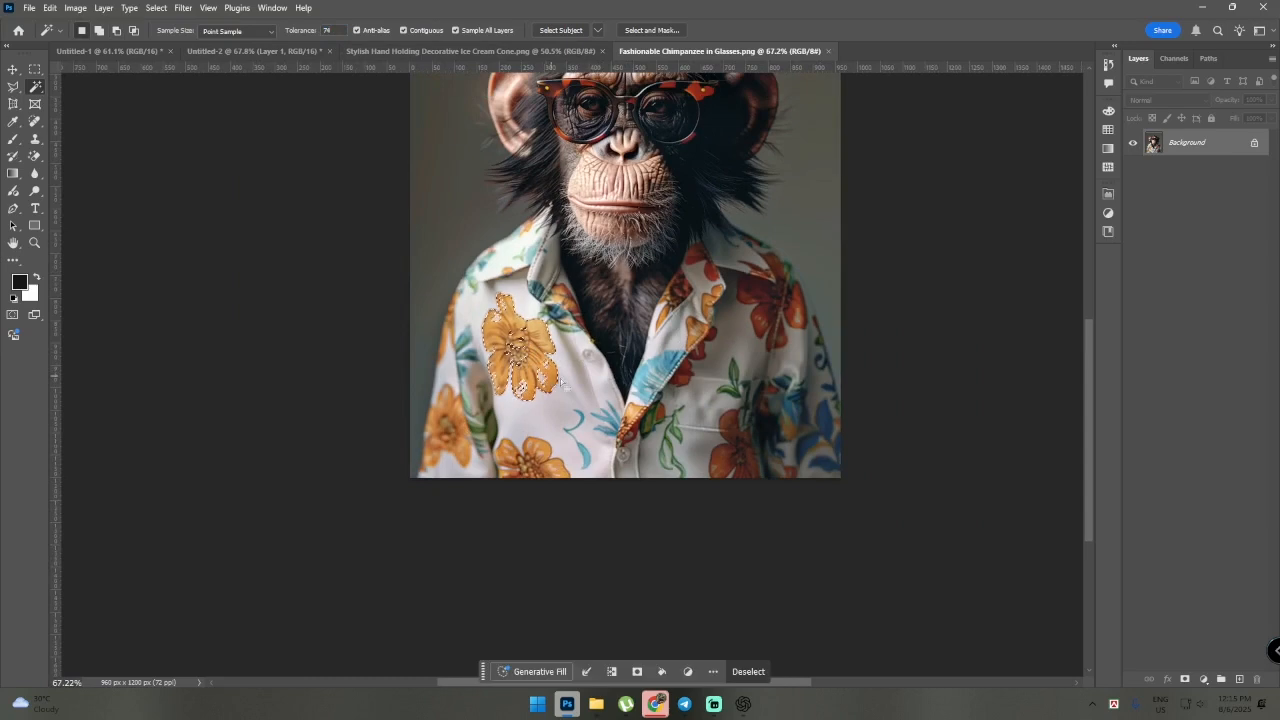
scroll(485, 376, up, 3)
scroll(537, 352, down, 2)
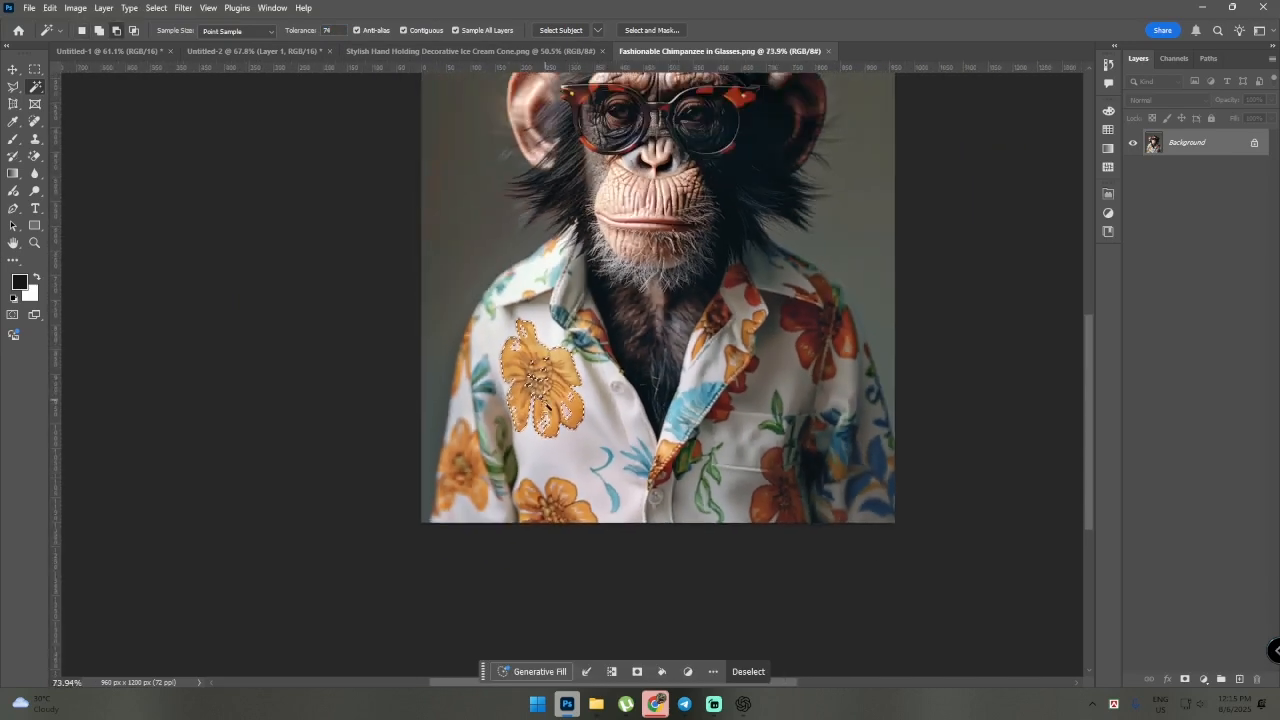
scroll(540, 552, down, 1)
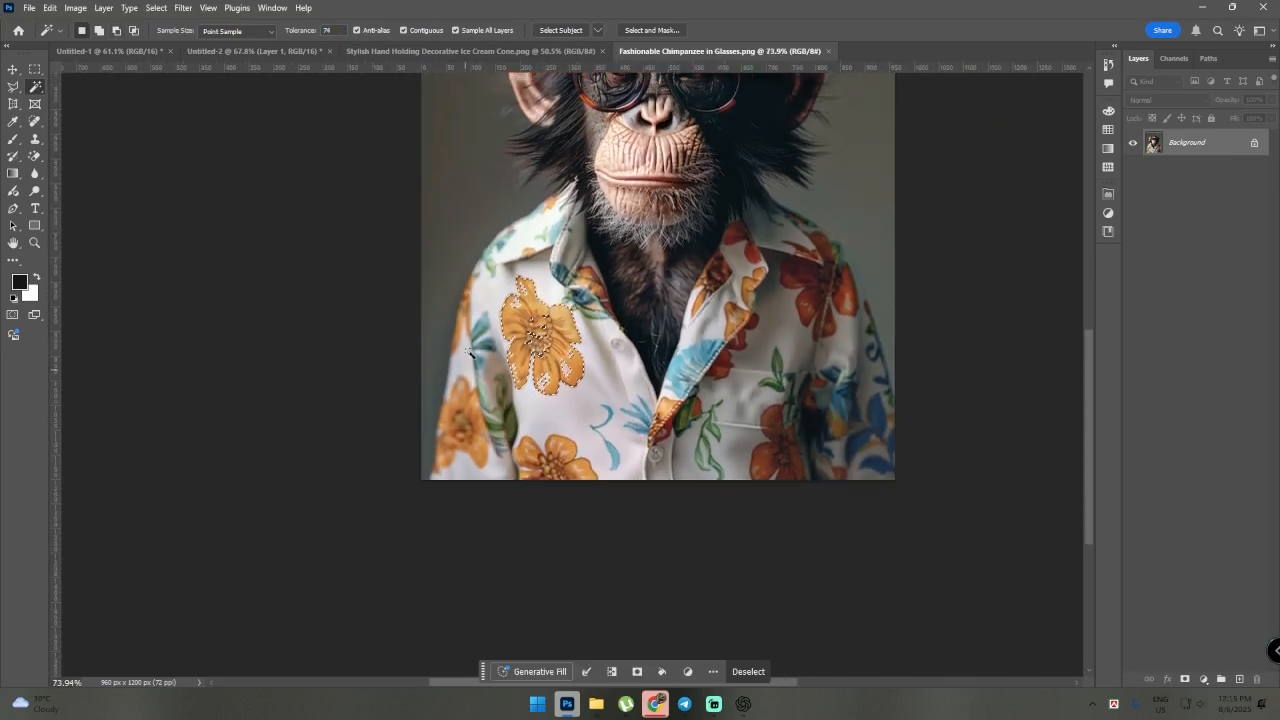
scroll(470, 352, up, 1)
scroll(503, 318, down, 1)
- Clear the flower selection and sample the same large orange flower with the Magic Wand at tolerance 181
key(ctrl+d)
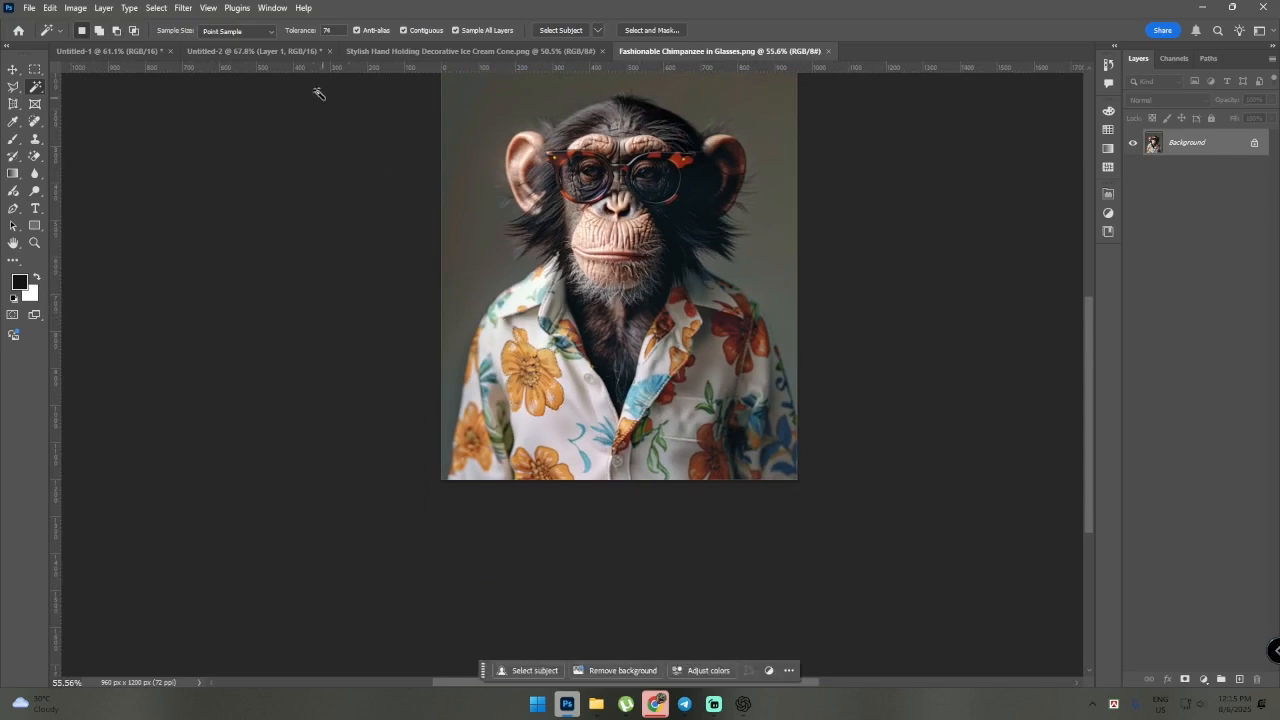
click(318, 36)
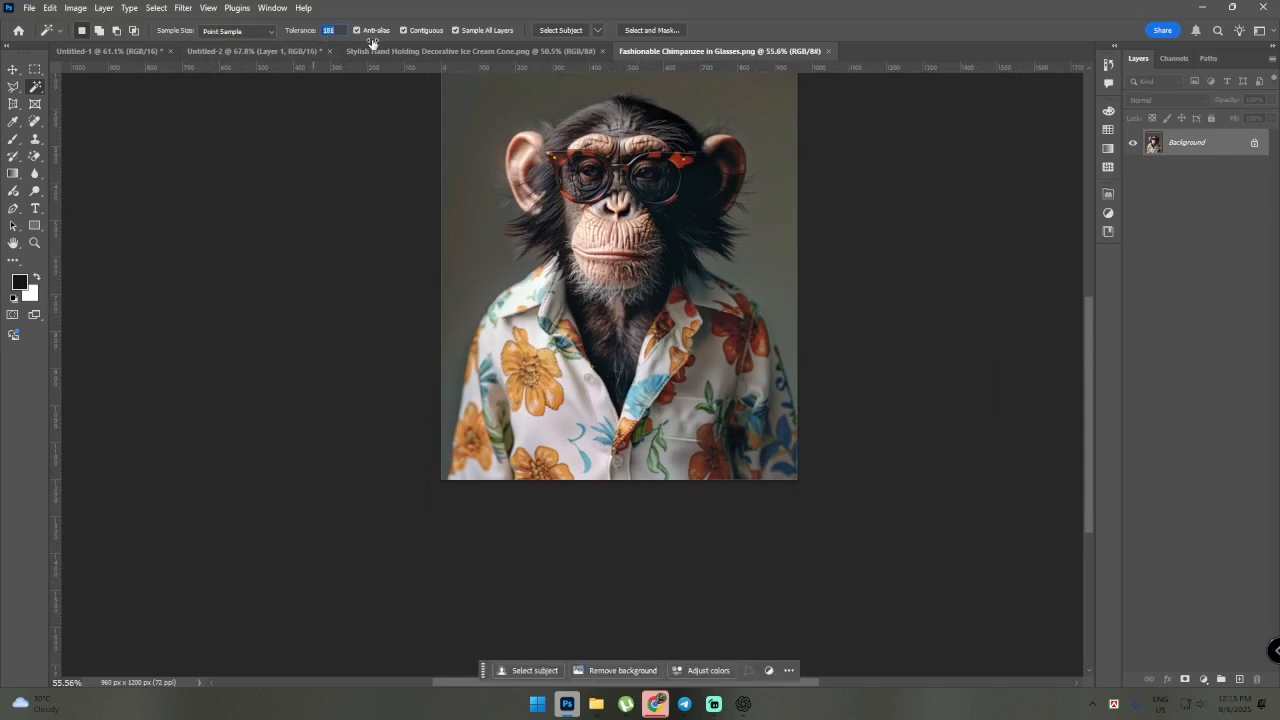
scroll(574, 362, up, 2)
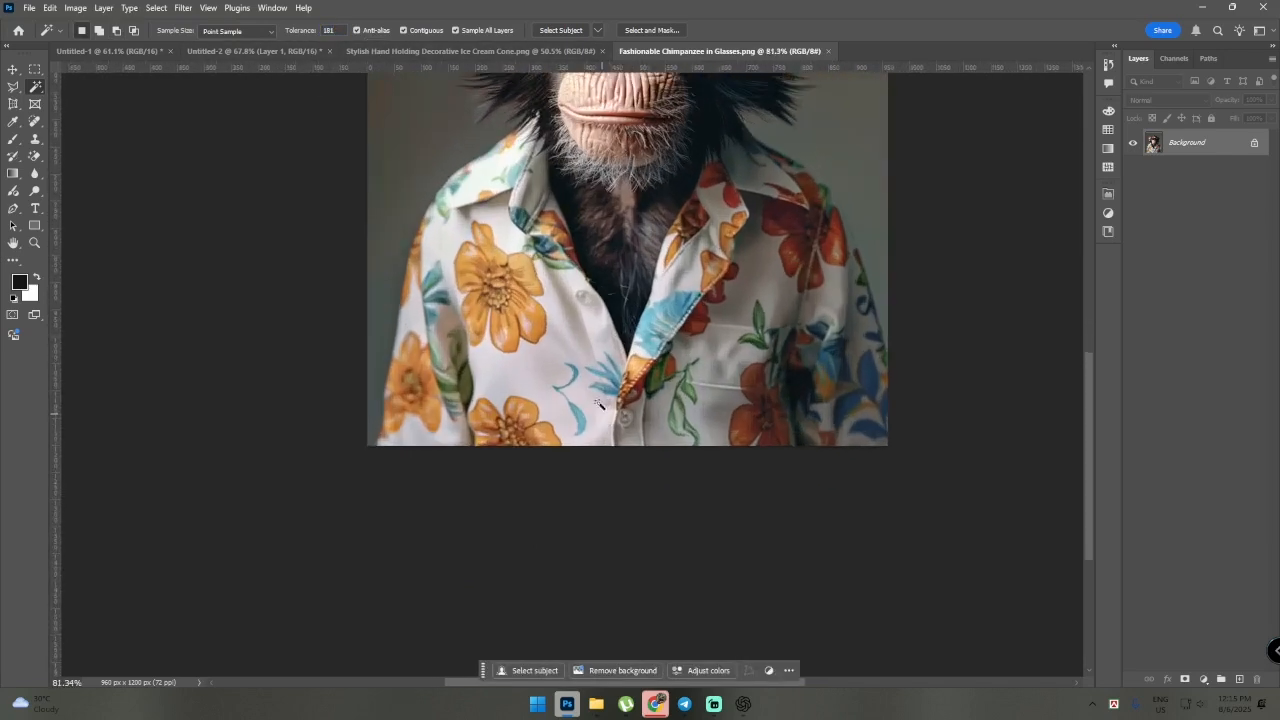
click(536, 315)
scroll(536, 315, down, 2)
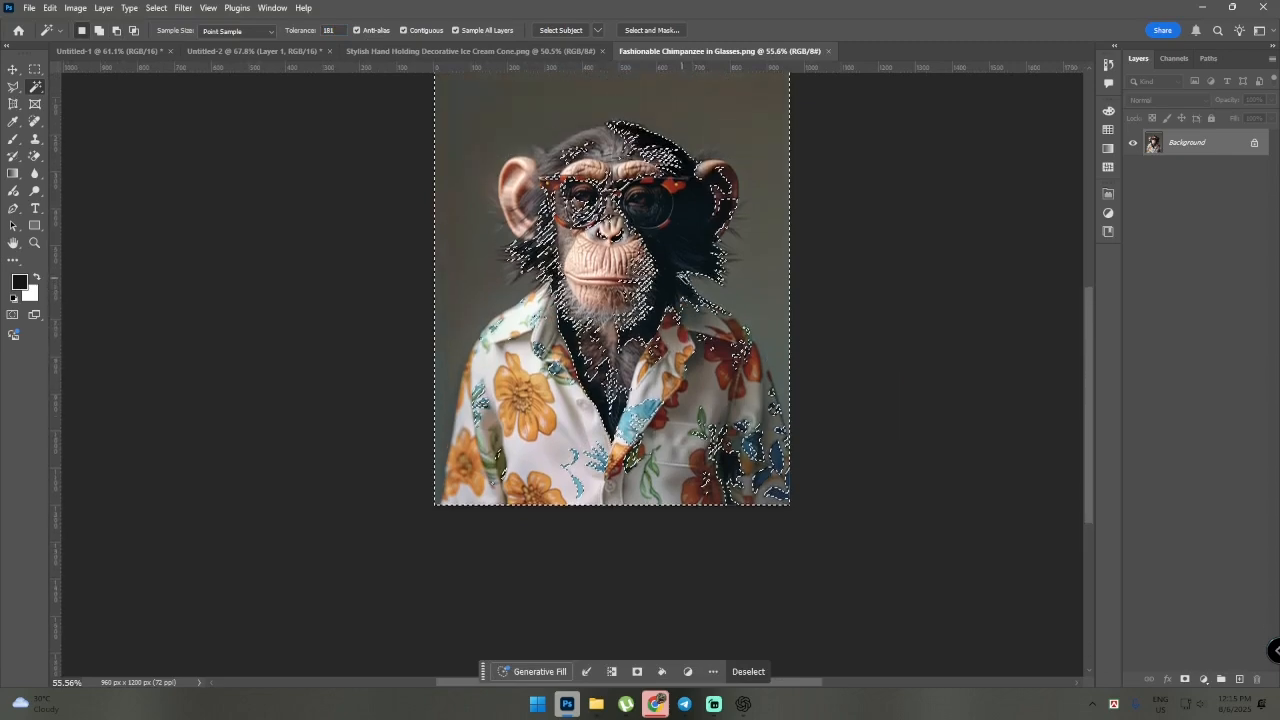
scroll(612, 290, down, 1)
scroll(612, 290, up, 1)
scroll(612, 290, down, 1)
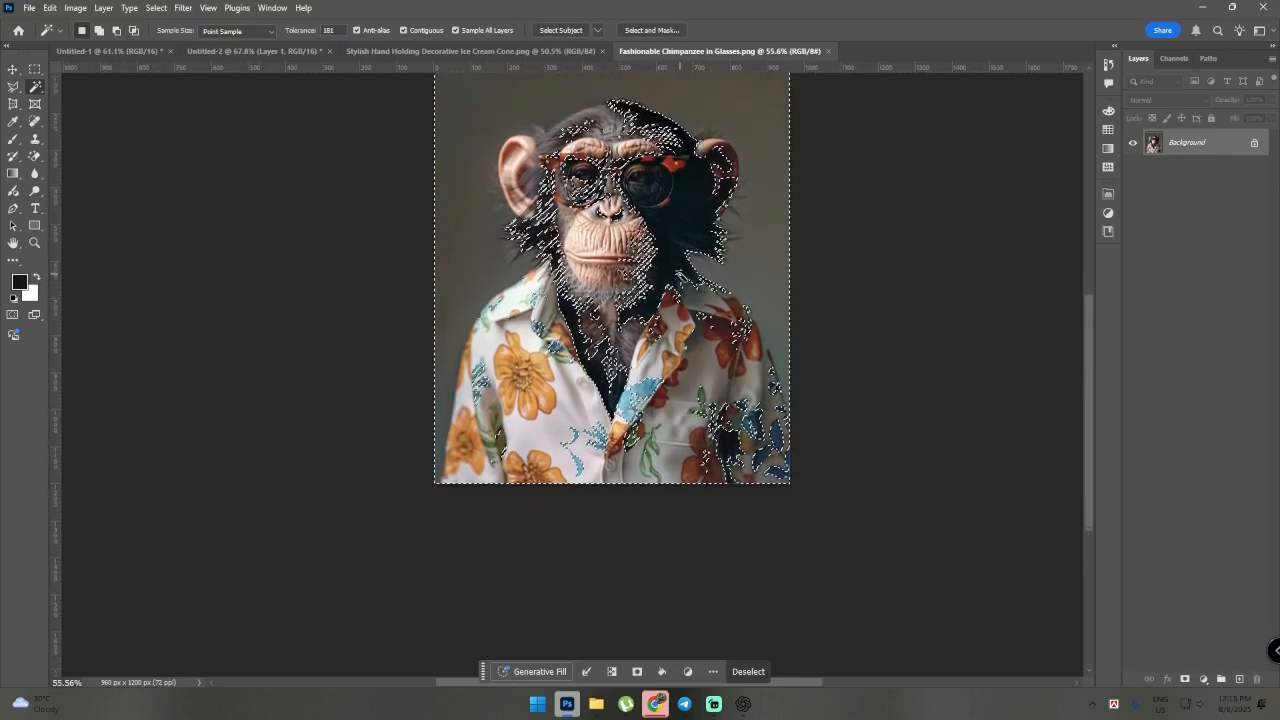
scroll(612, 290, up, 1)
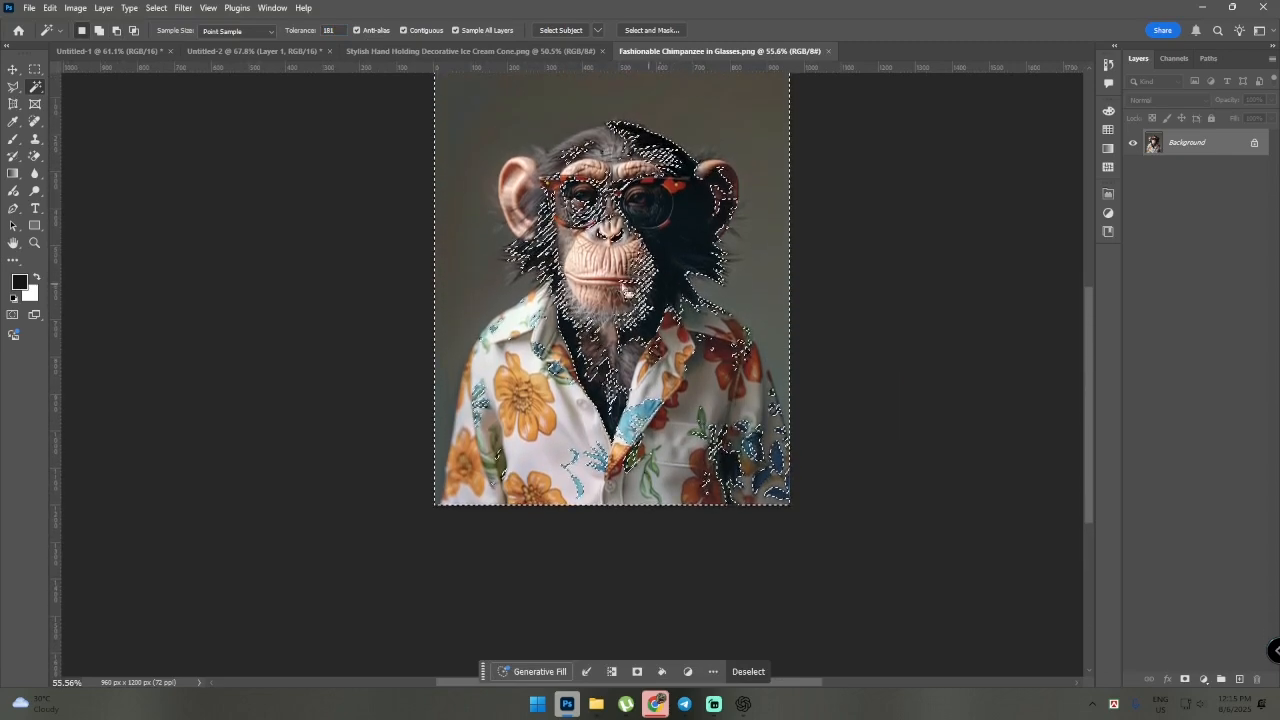
scroll(625, 290, up, 1)
- Clear the oversized selection and select only the large orange flower with the Magic Wand at tolerance 74
key(ctrl+d)
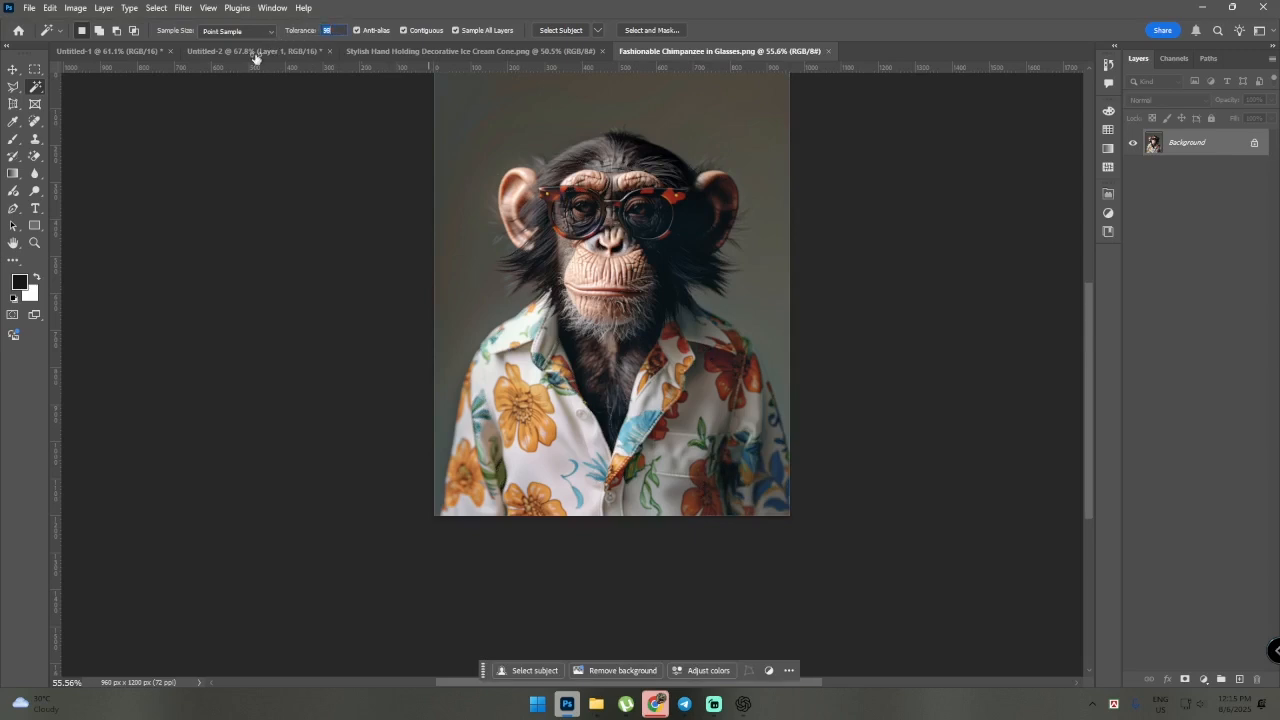
scroll(499, 338, down, 1)
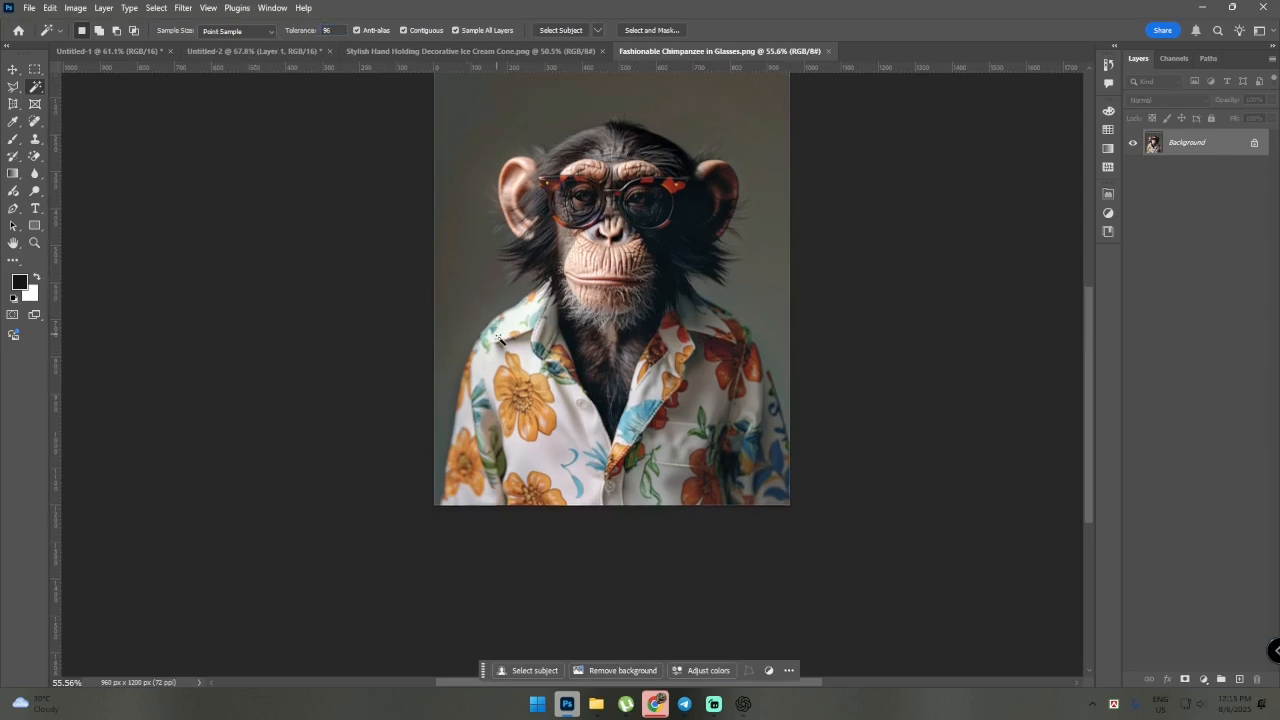
scroll(478, 300, up, 1)
scroll(550, 376, up, 3)
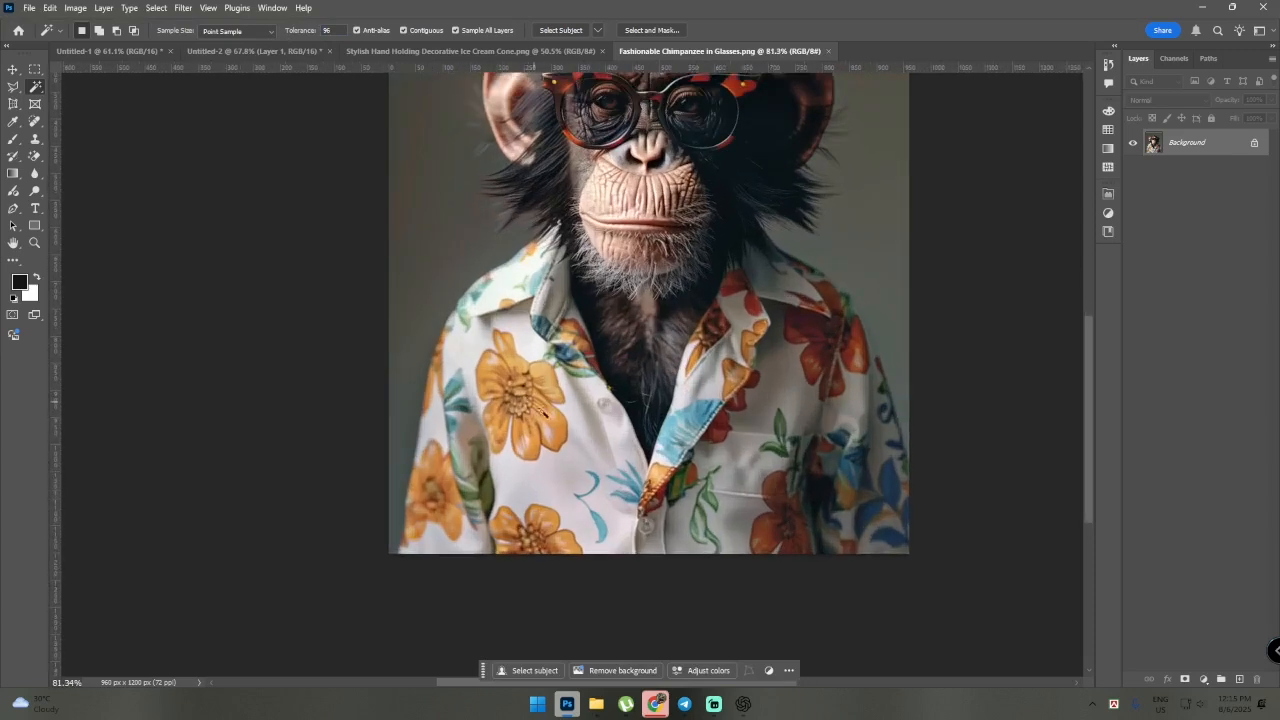
click(556, 384)
scroll(780, 390, up, 2)
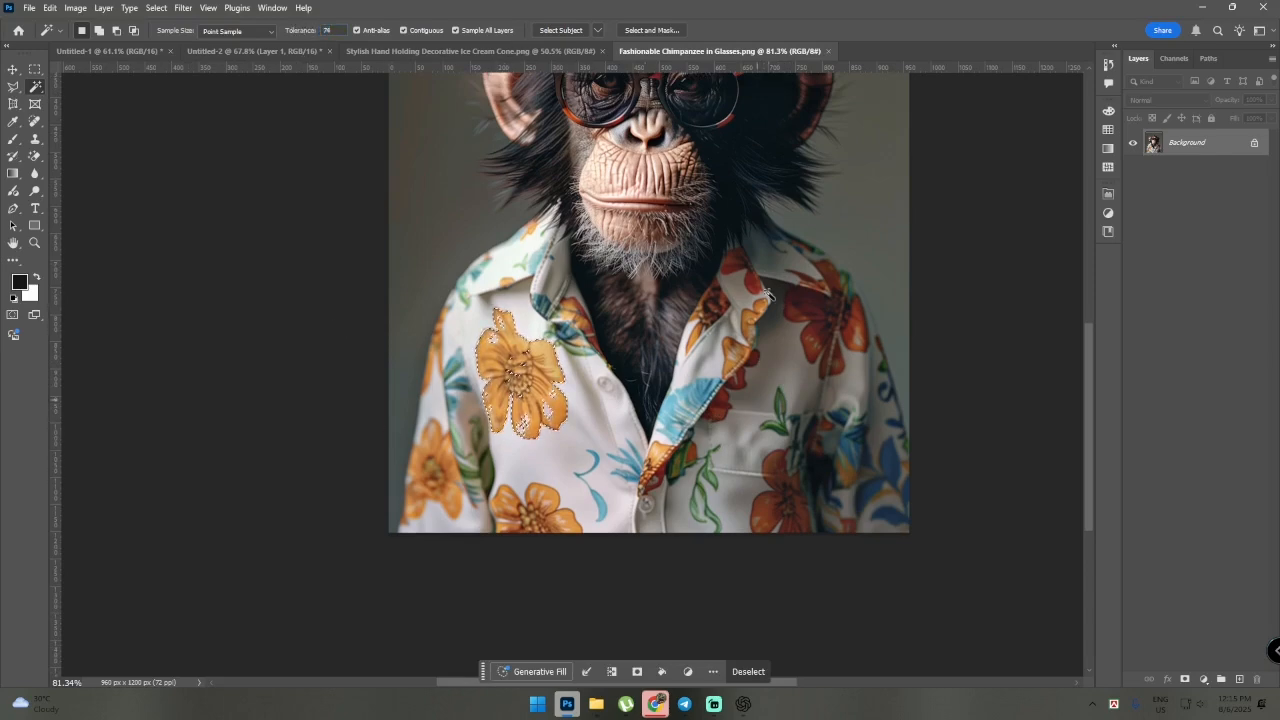
scroll(608, 268, down, 1)
scroll(560, 380, up, 4)
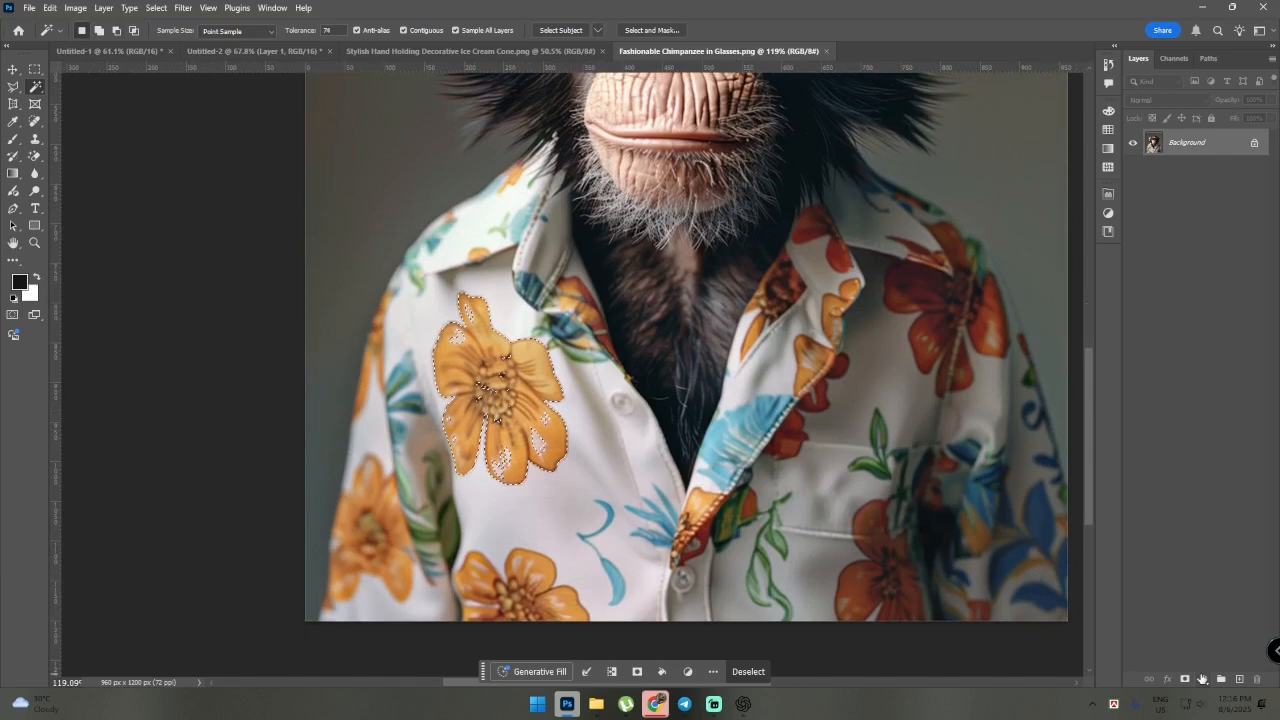
- Add a Hue/Saturation adjustment layer for the selected flower and recolor it violet with a hue of -123
click(1203, 679)
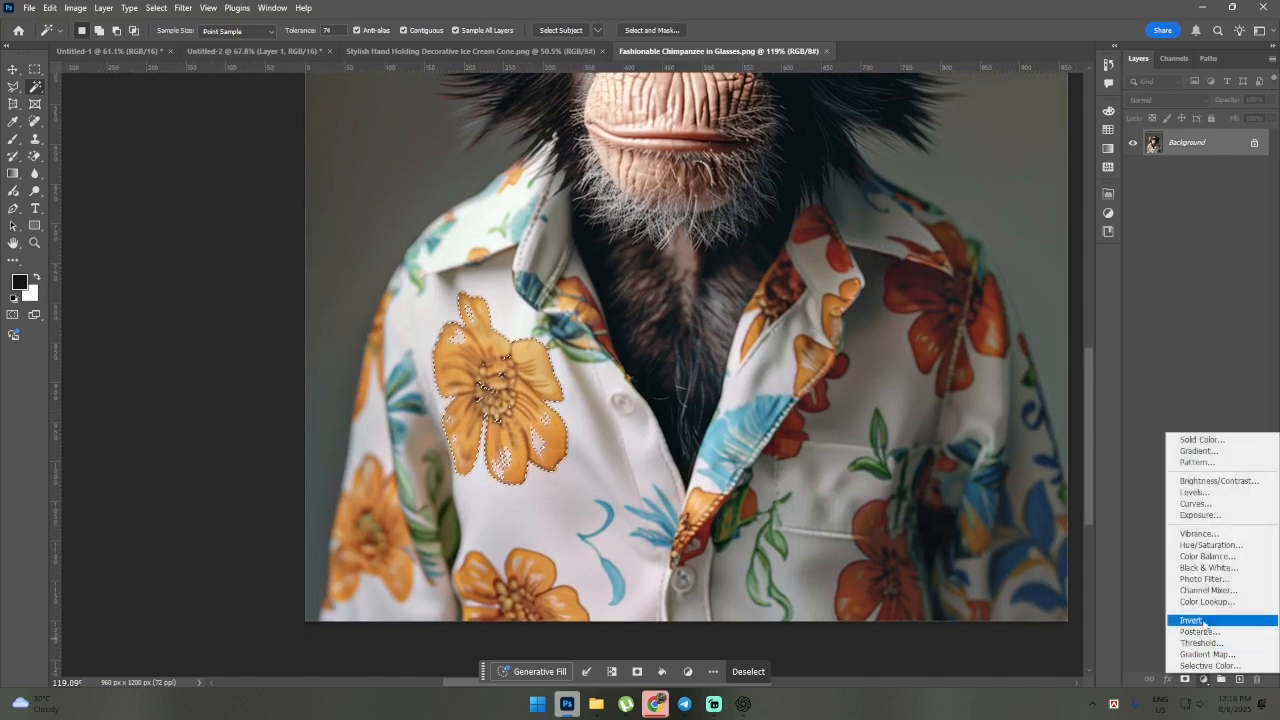
click(1208, 545)
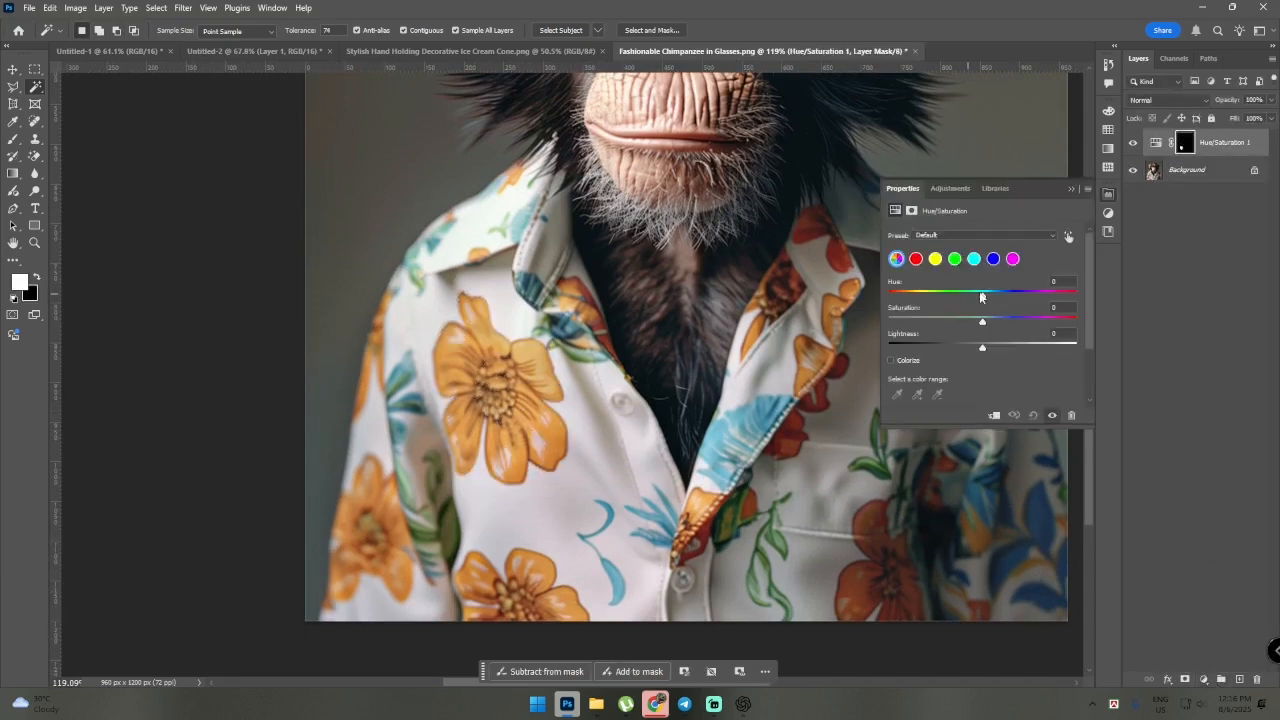
drag(982, 296, 925, 310)
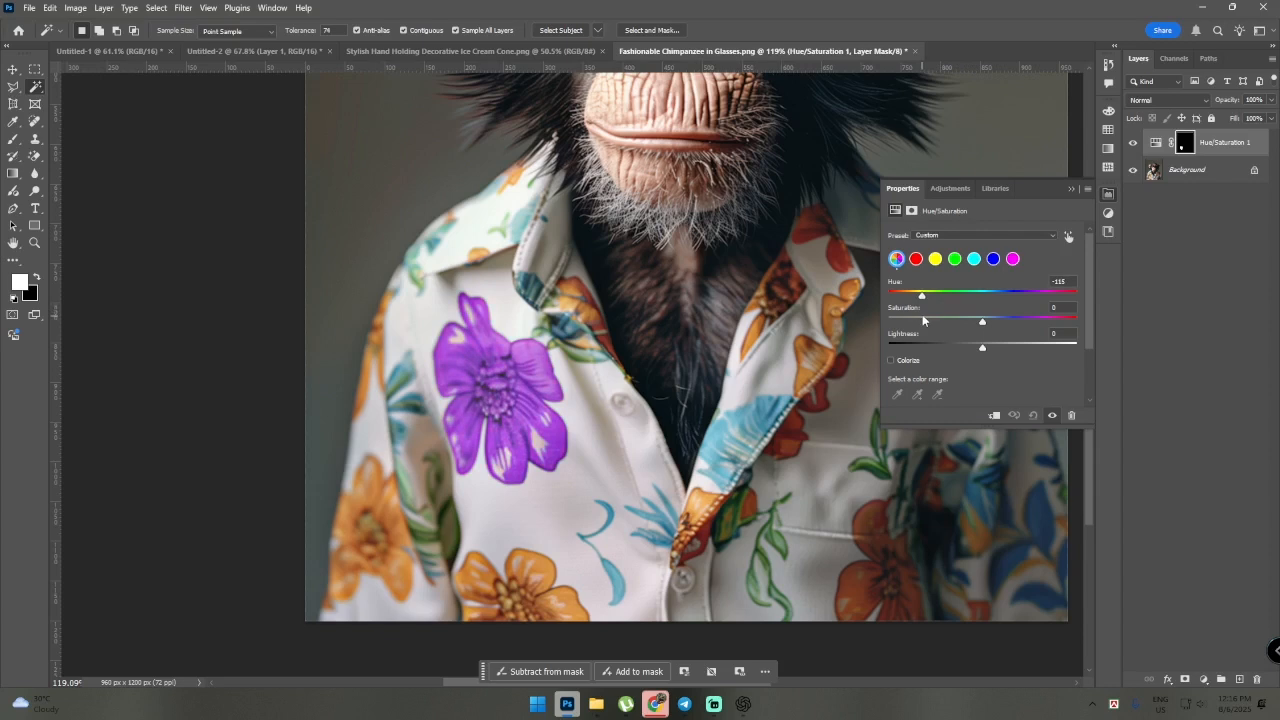
drag(917, 315, 923, 311)
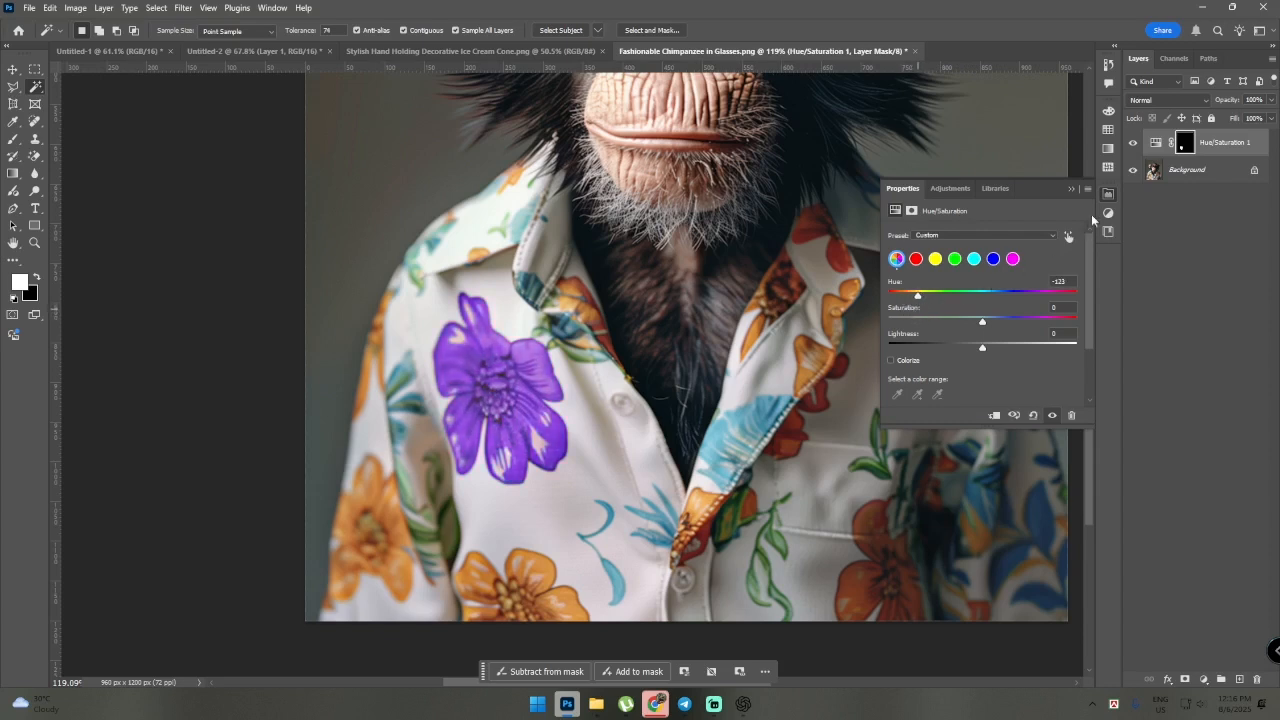
click(1107, 214)
scroll(893, 457, up, 1)
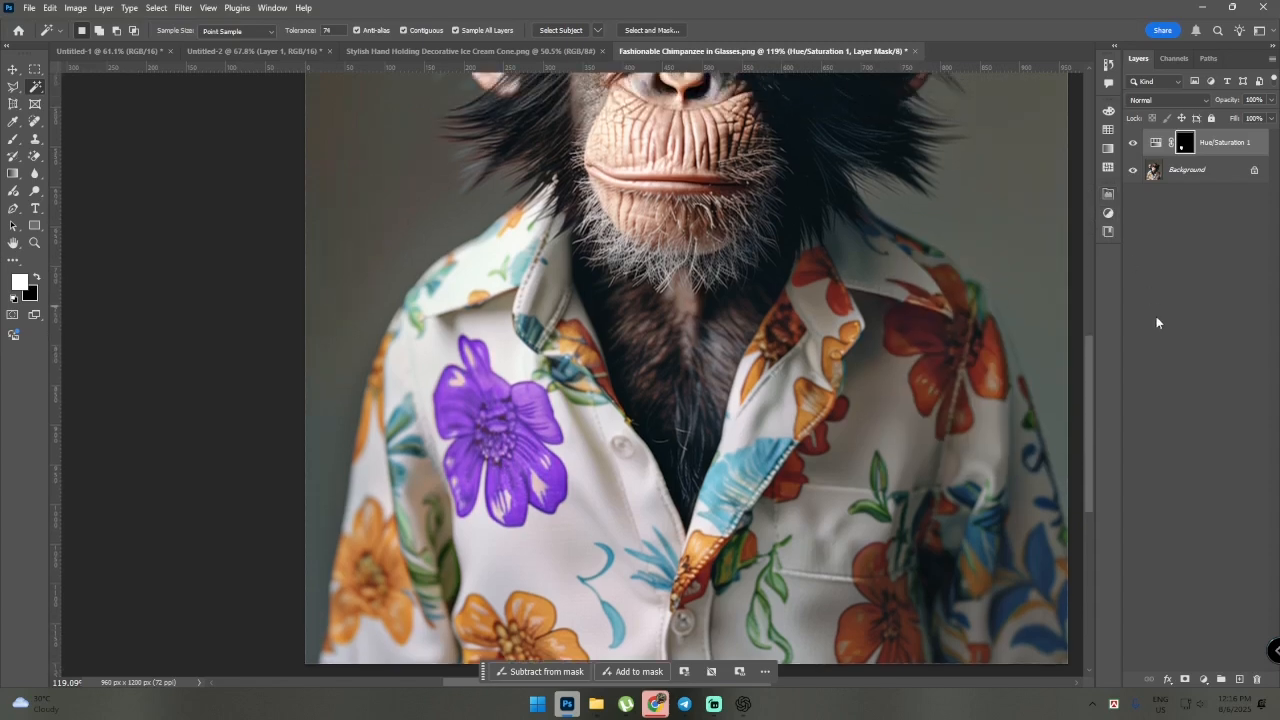
alt+scroll(893, 457, down, 3)
scroll(893, 457, up, 1)
scroll(893, 457, up, 1)
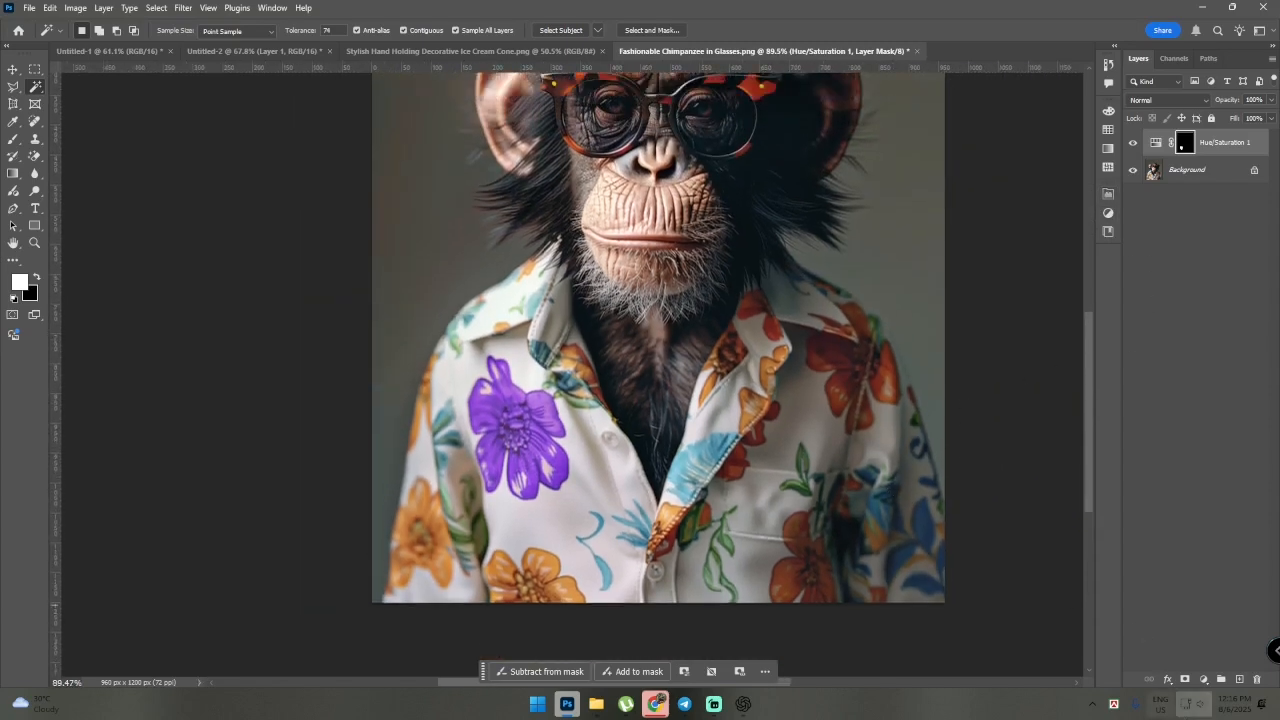
- Add a second Hue/Saturation adjustment with no selection, shifting the whole image's hue so the orange flowers turn yellow
click(1203, 679)
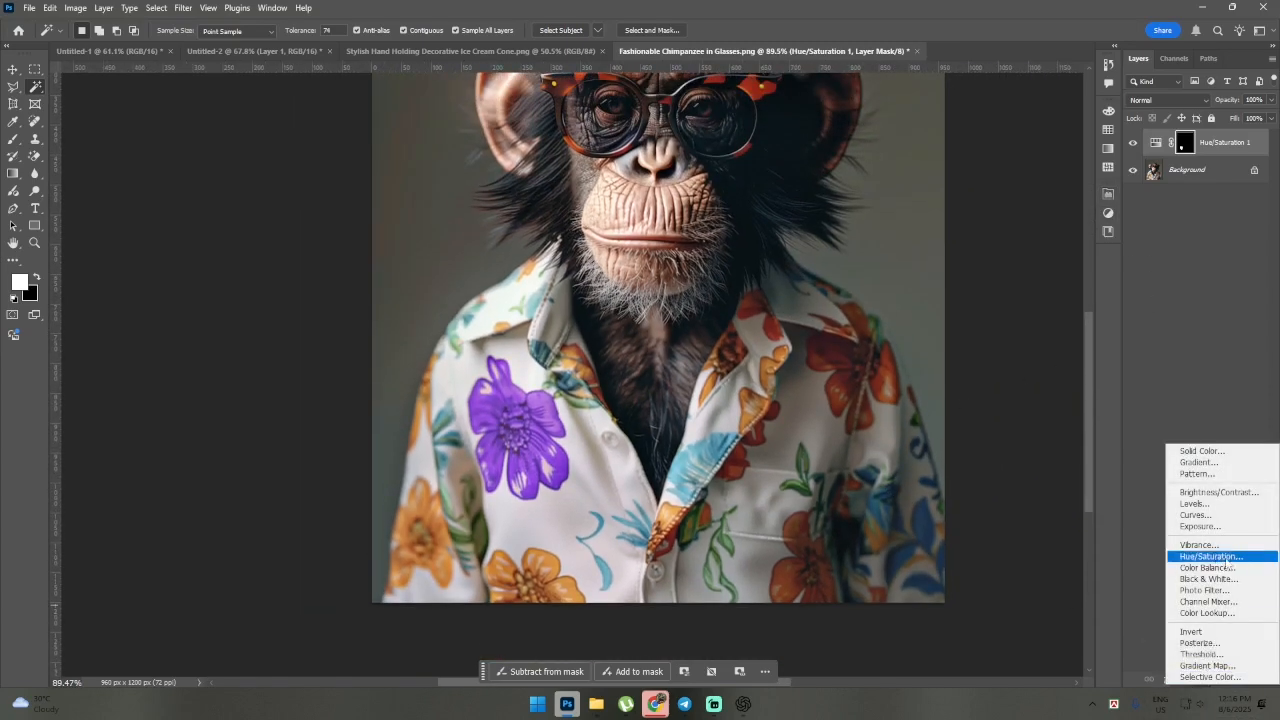
click(1227, 563)
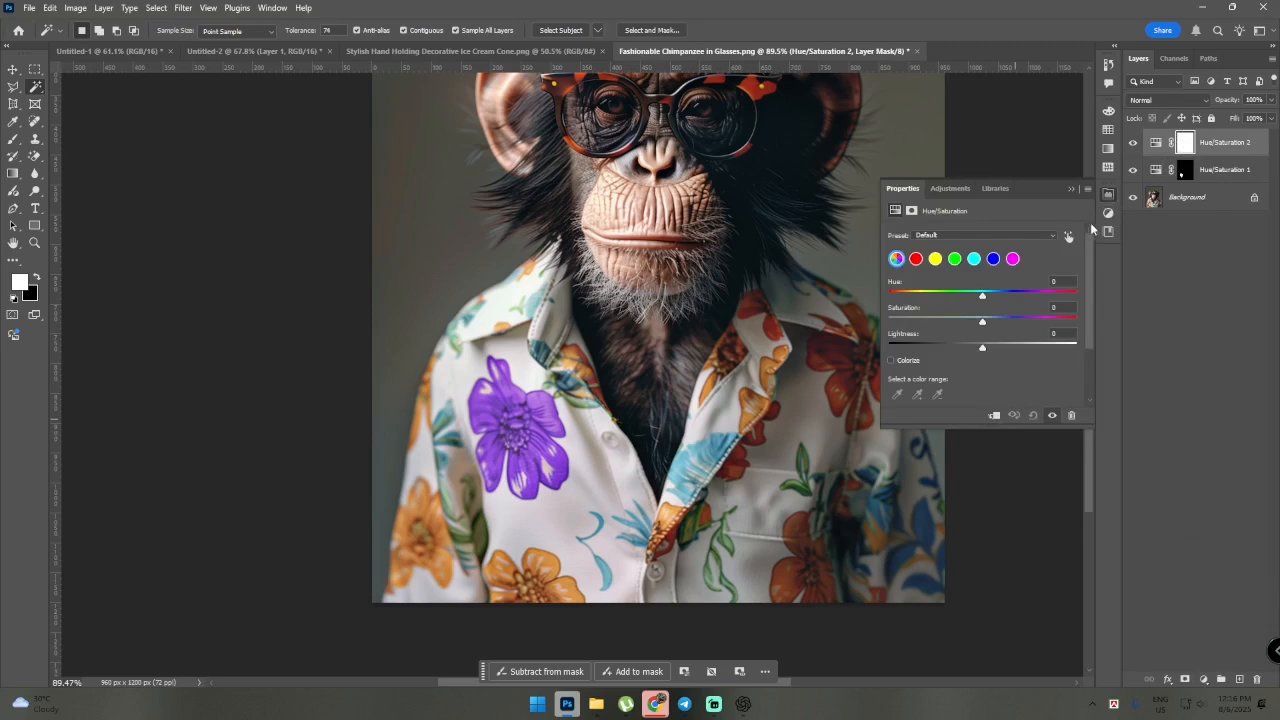
scroll(713, 343, up, 2)
scroll(713, 343, down, 3)
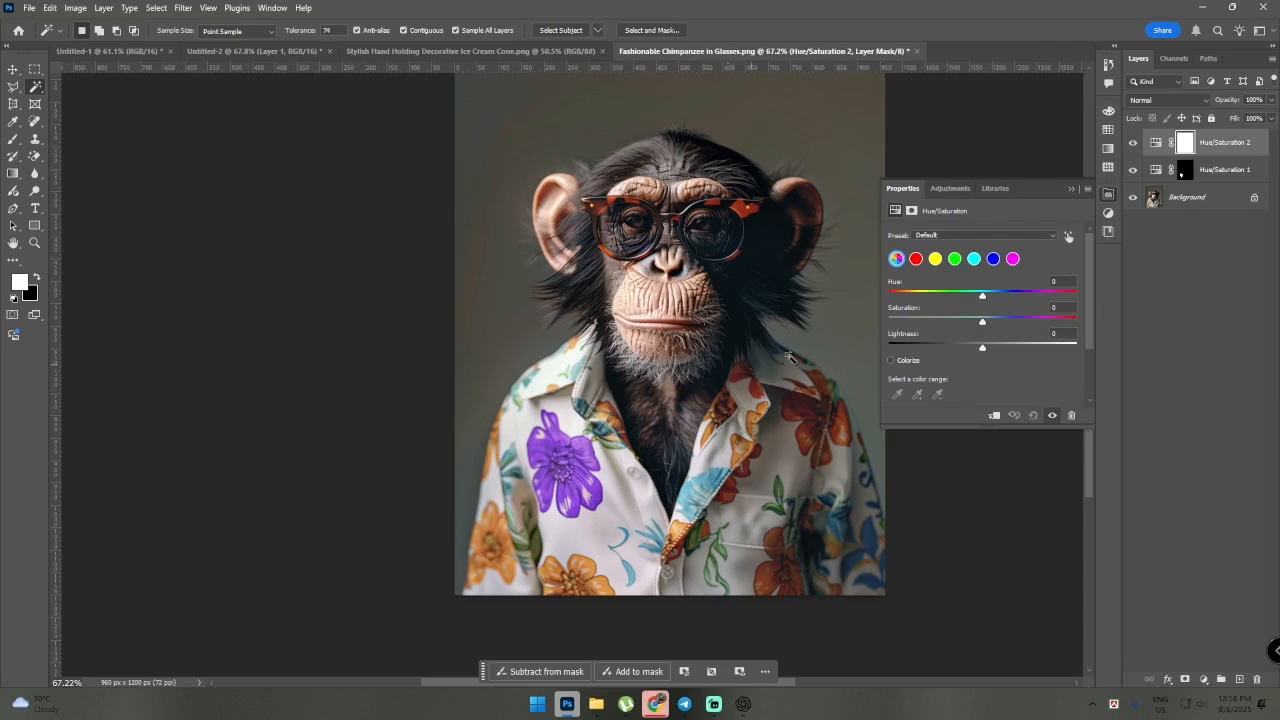
scroll(740, 510, down, 2)
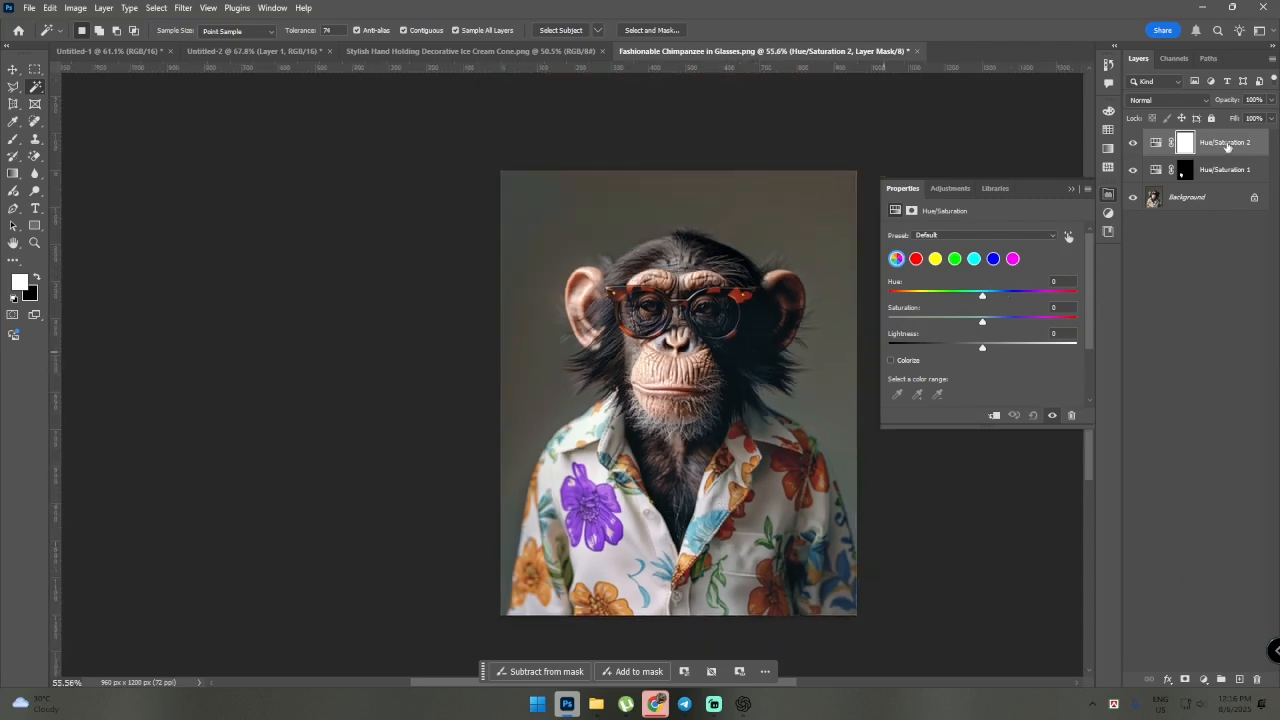
drag(983, 300, 951, 300)
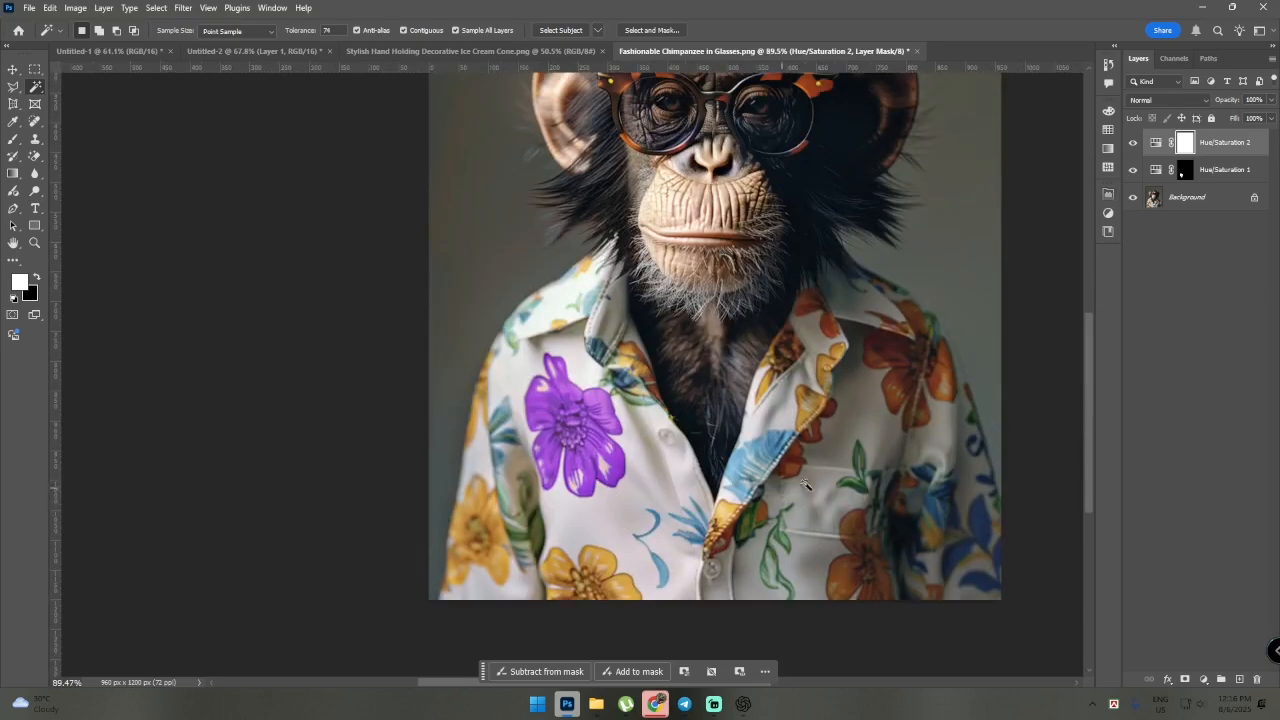
- Select the yellow flower at the shirt's lower edge with the Magic Wand, adding its remaining petals to the selection
scroll(625, 495, down, 4)
scroll(625, 495, up, 3)
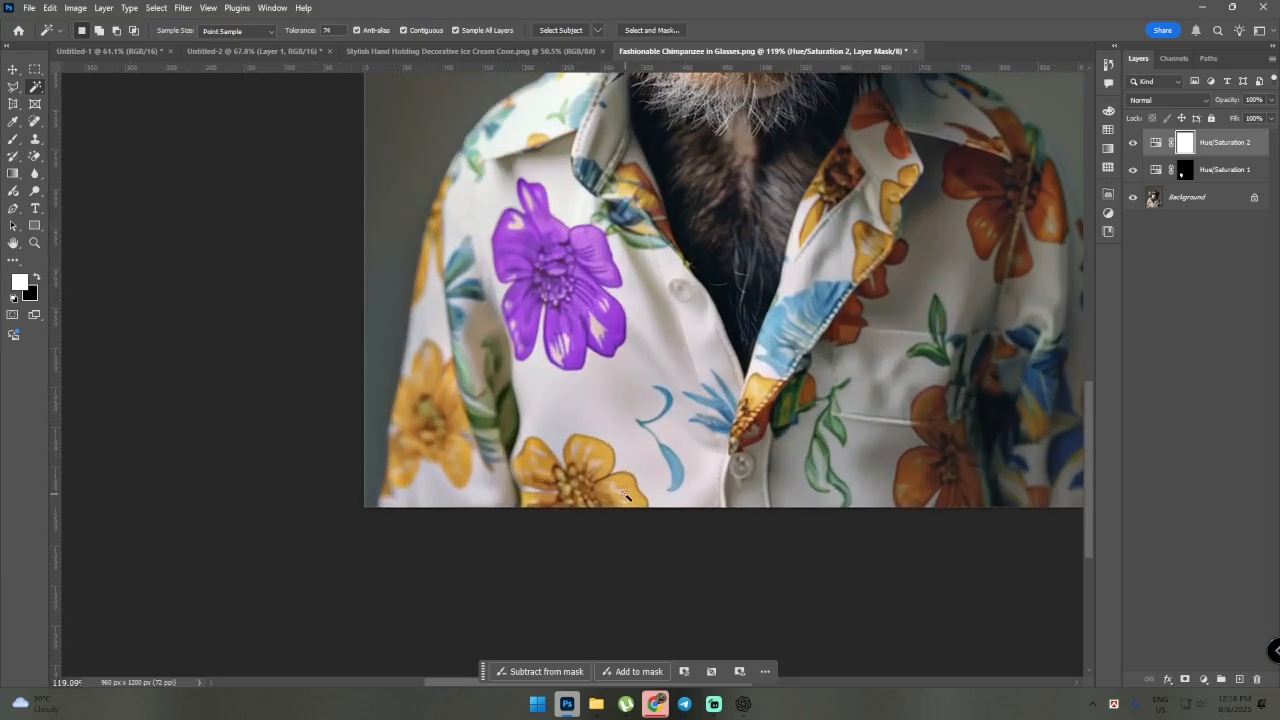
click(597, 463)
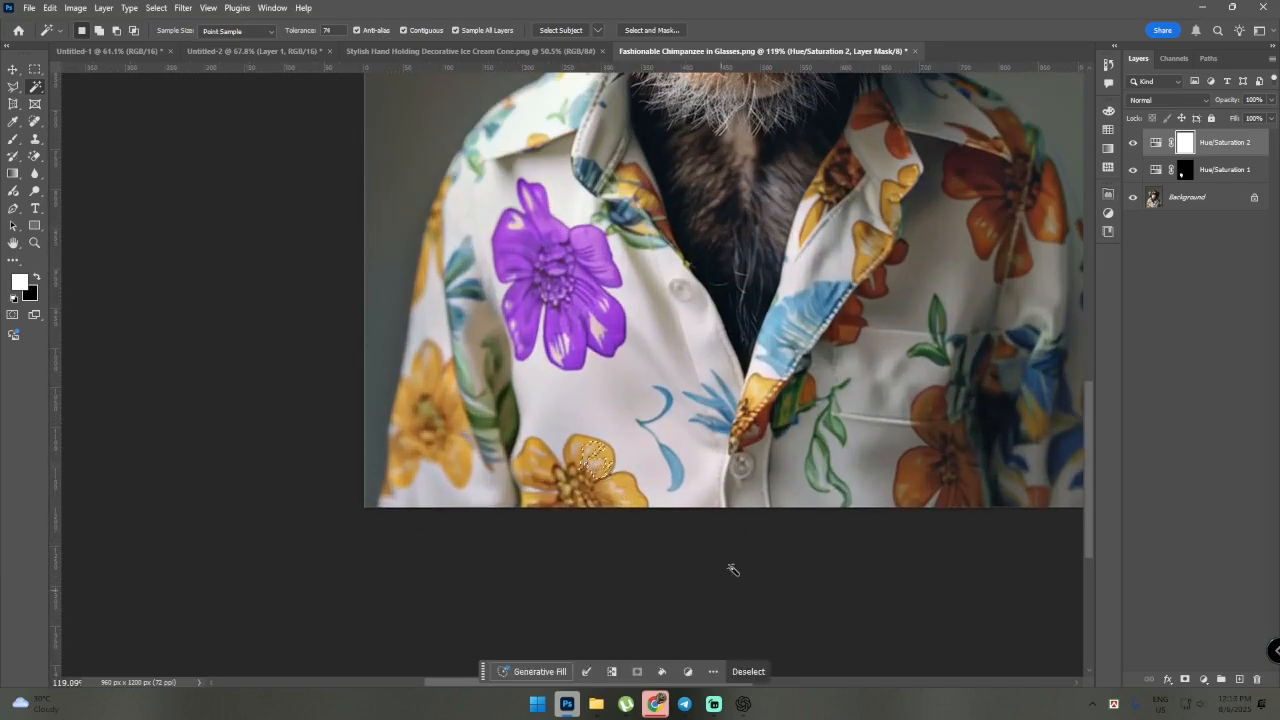
shift+click(588, 487)
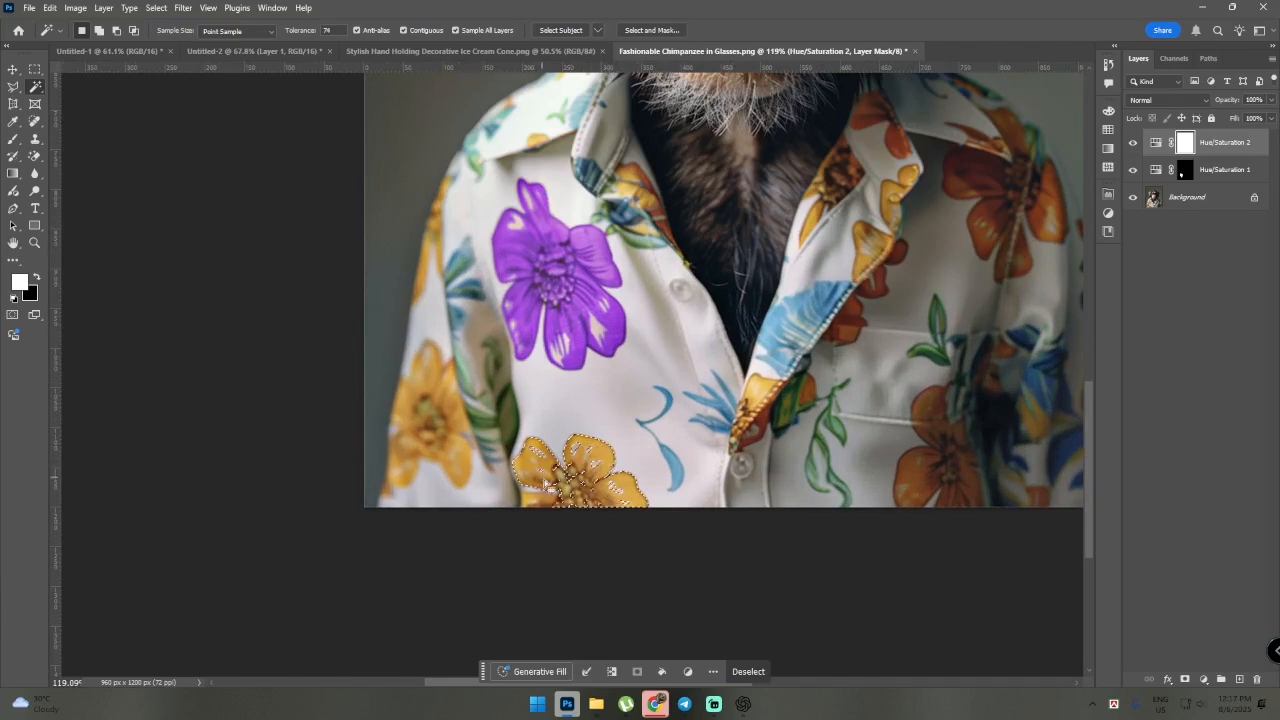
- Add a Hue/Saturation adjustment layer for the selected lower flower and shift its hue to pinkish red
click(1204, 680)
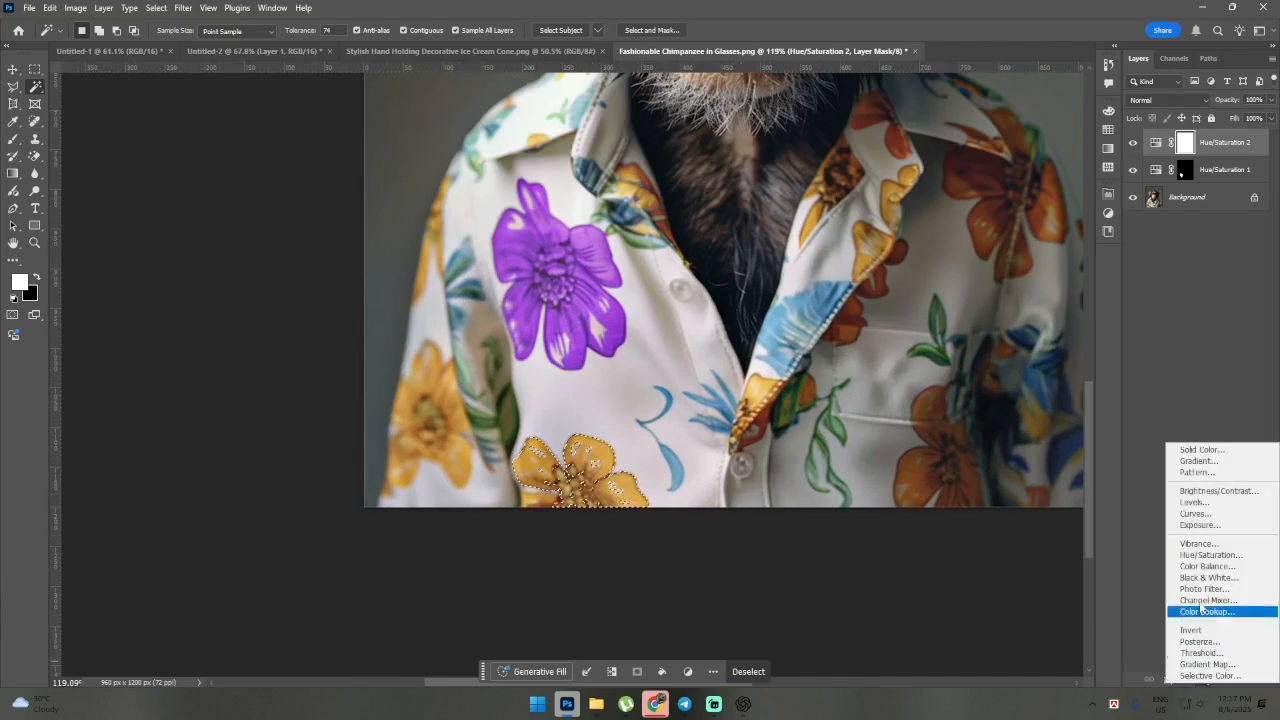
click(1200, 562)
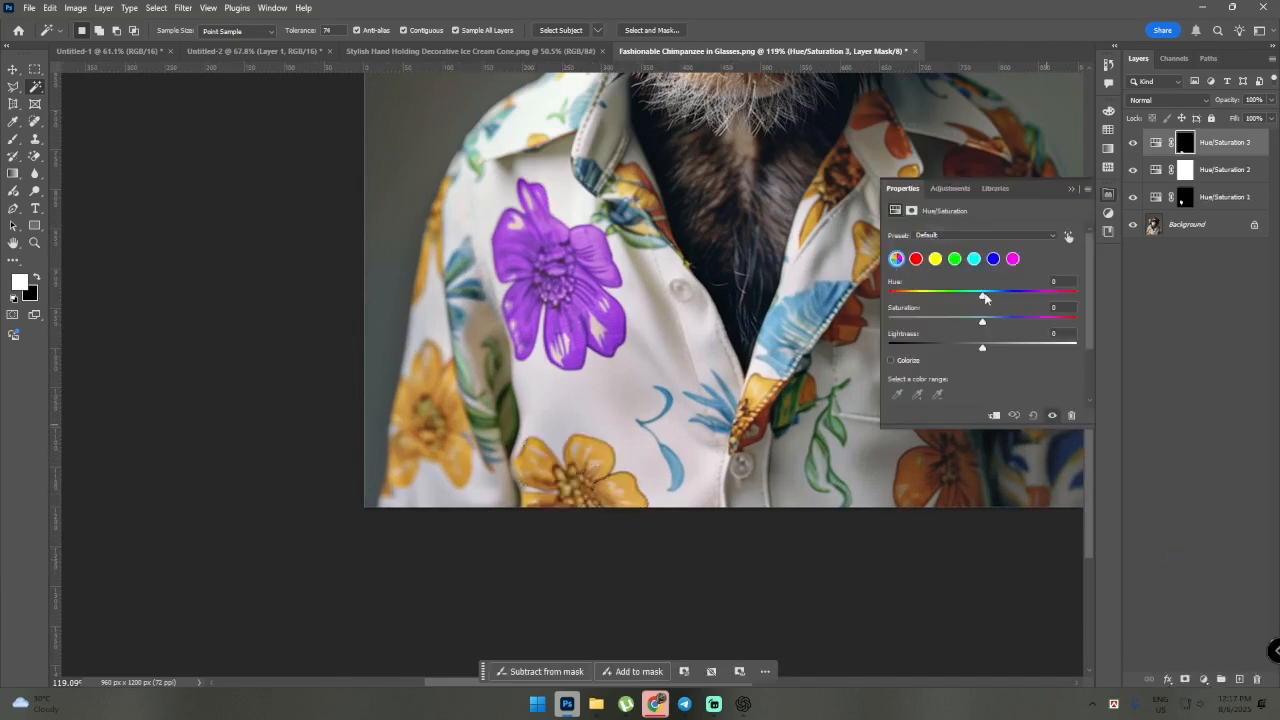
mouse_move(984, 297)
mouse_down()
mouse_move(926, 299)
mouse_move(961, 300)
mouse_up()
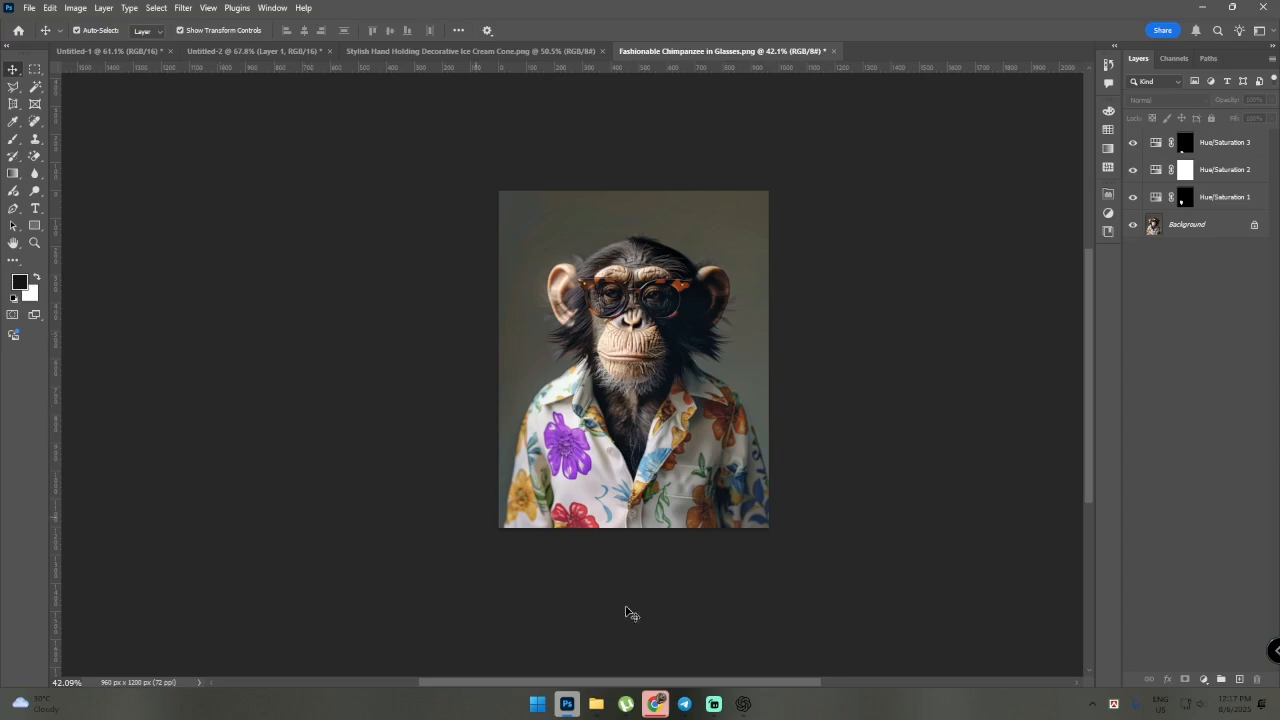
- Switch to Telegram and look through the recent posts in the EPD IT Solution (VIP) channel
click(684, 704)
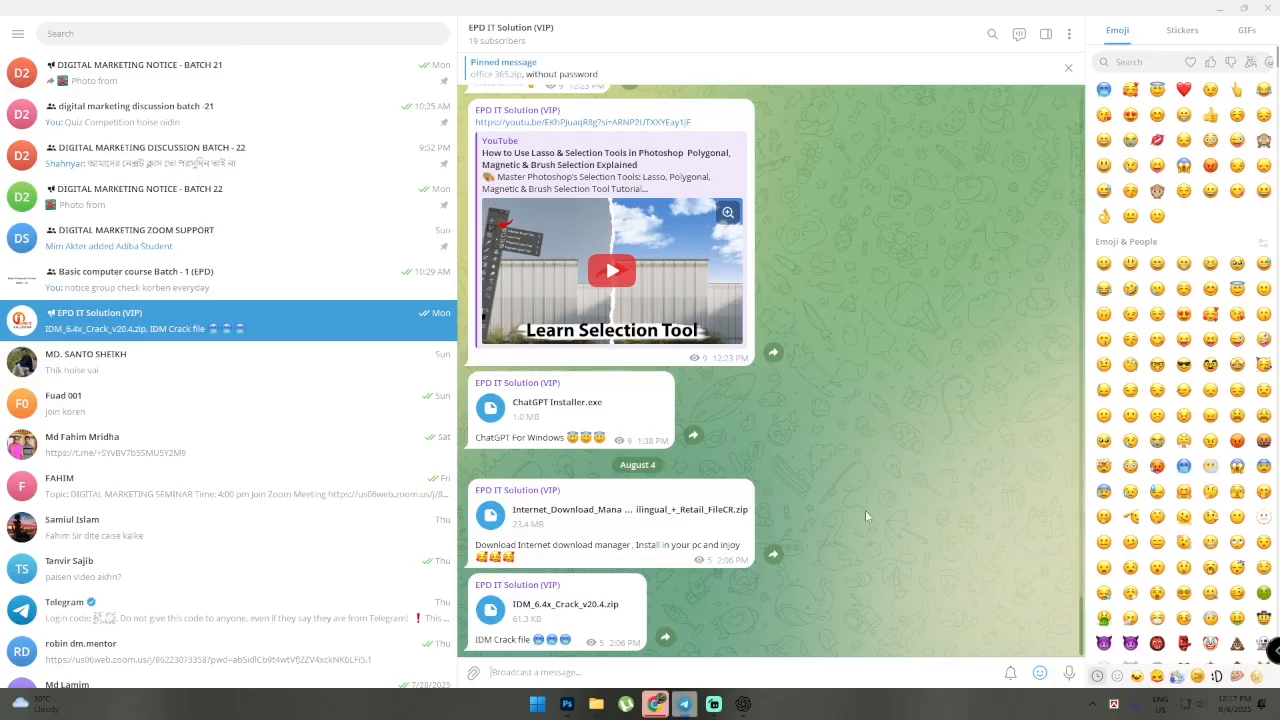
scroll(865, 510, up, 2)
scroll(865, 510, down, 2)
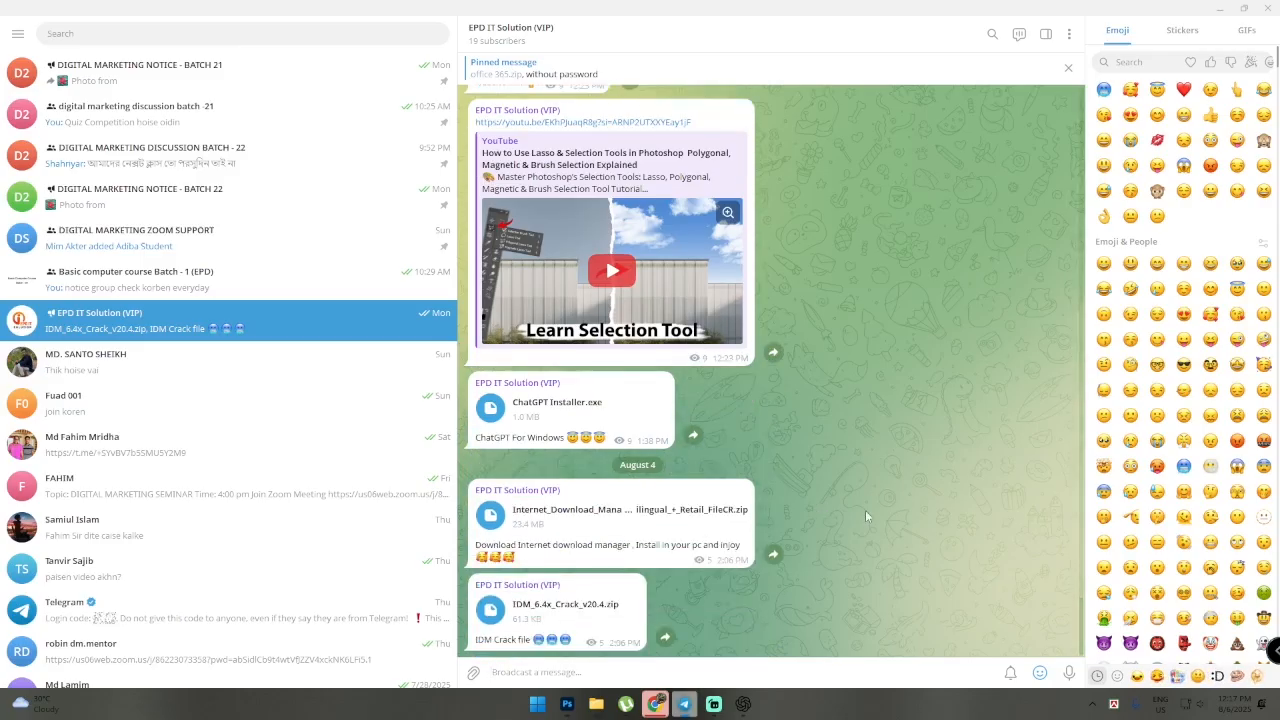